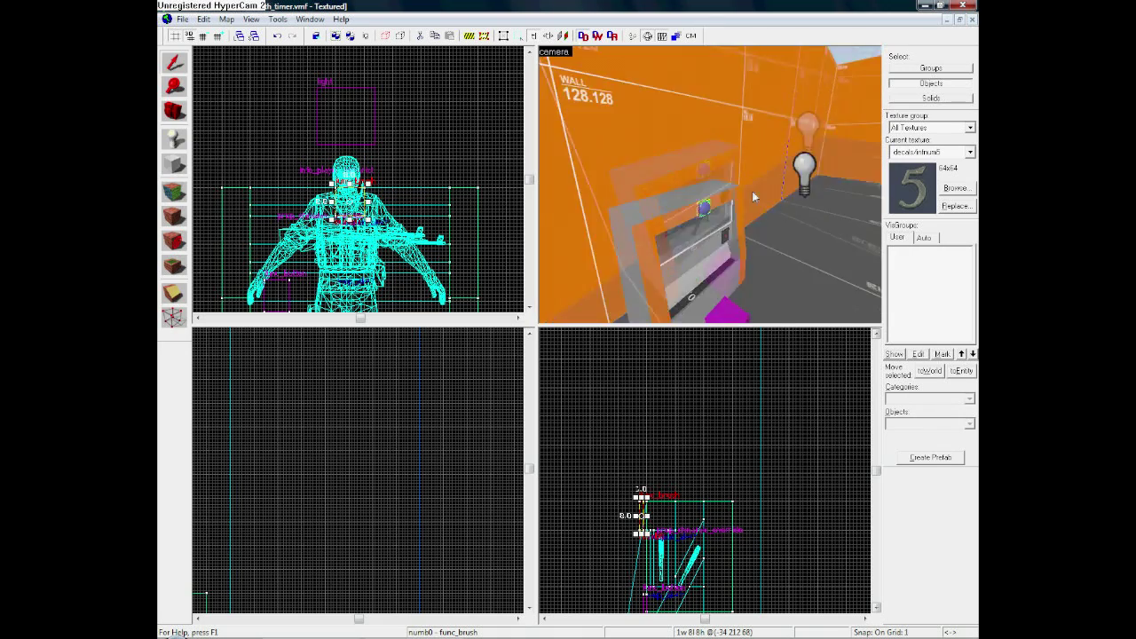
Step: Inspect the numb0 brush's Name, Disable shadows and Start Disabled properties
{"action": "key", "text": "z"}
{"action": "left_click", "coordinate": [652, 167]}
{"action": "left_click", "coordinate": [644, 176]}
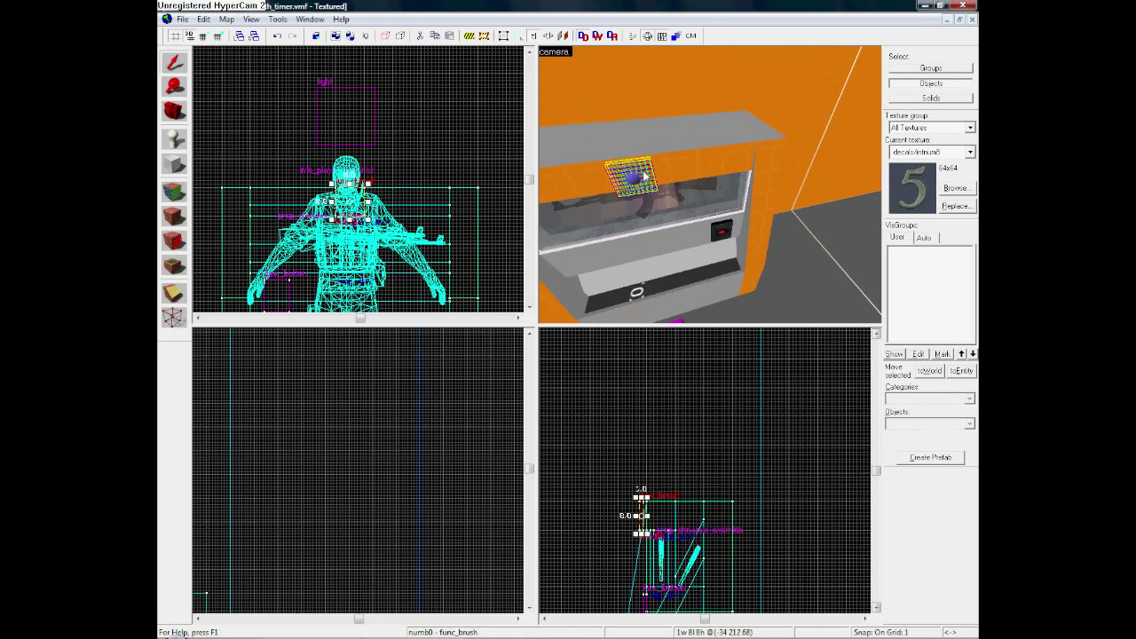
{"action": "double_click", "coordinate": [644, 176]}
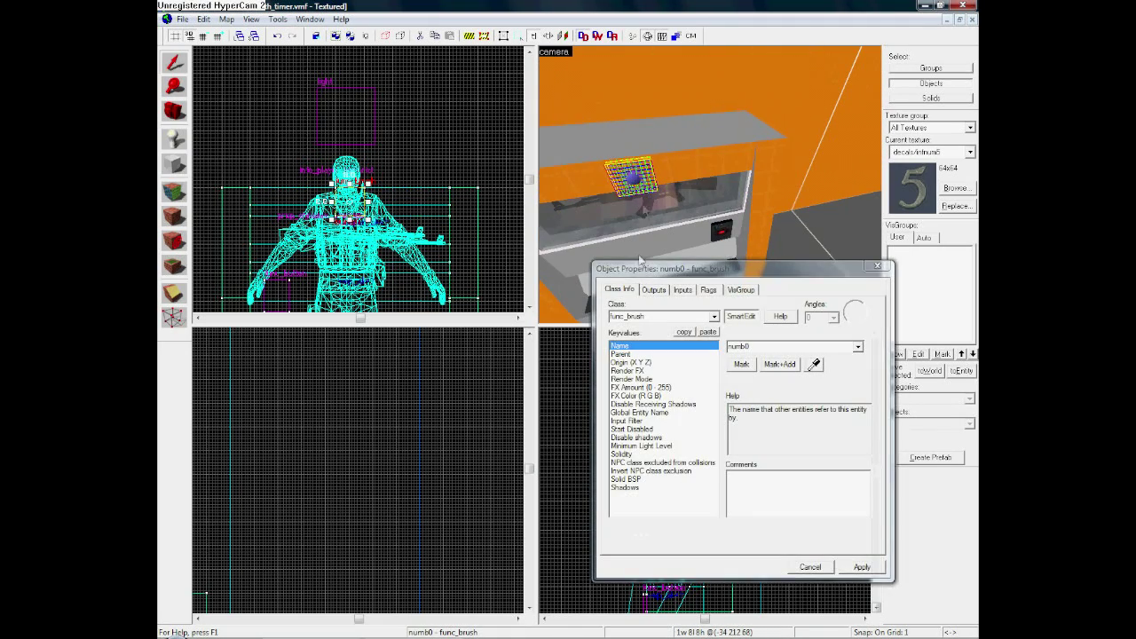
{"action": "left_click", "coordinate": [769, 347]}
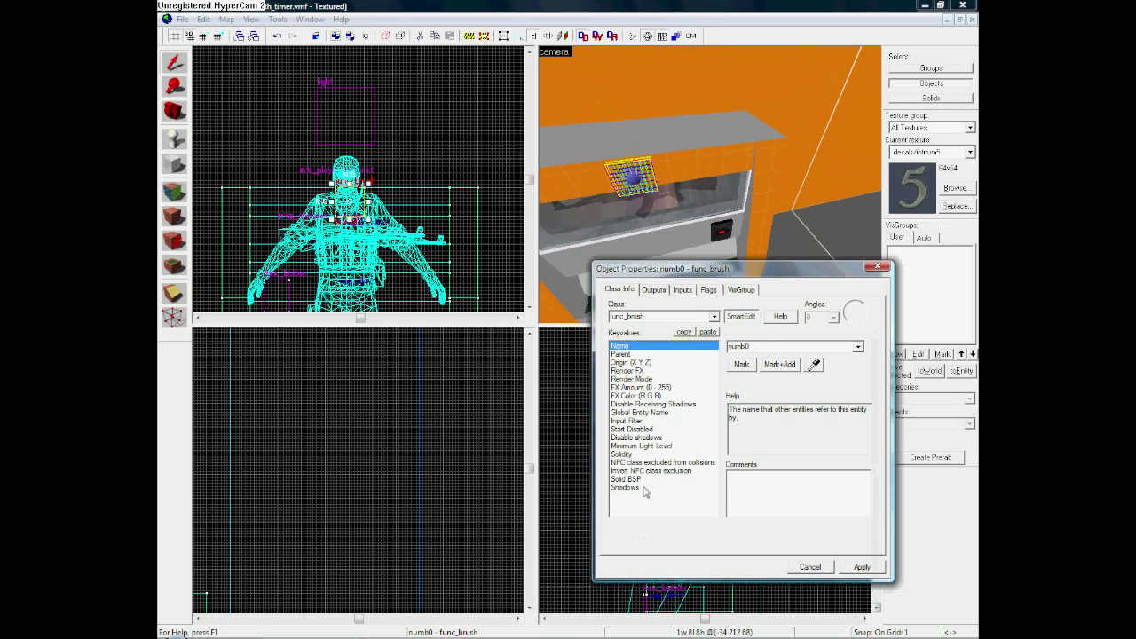
{"action": "left_click", "coordinate": [642, 438]}
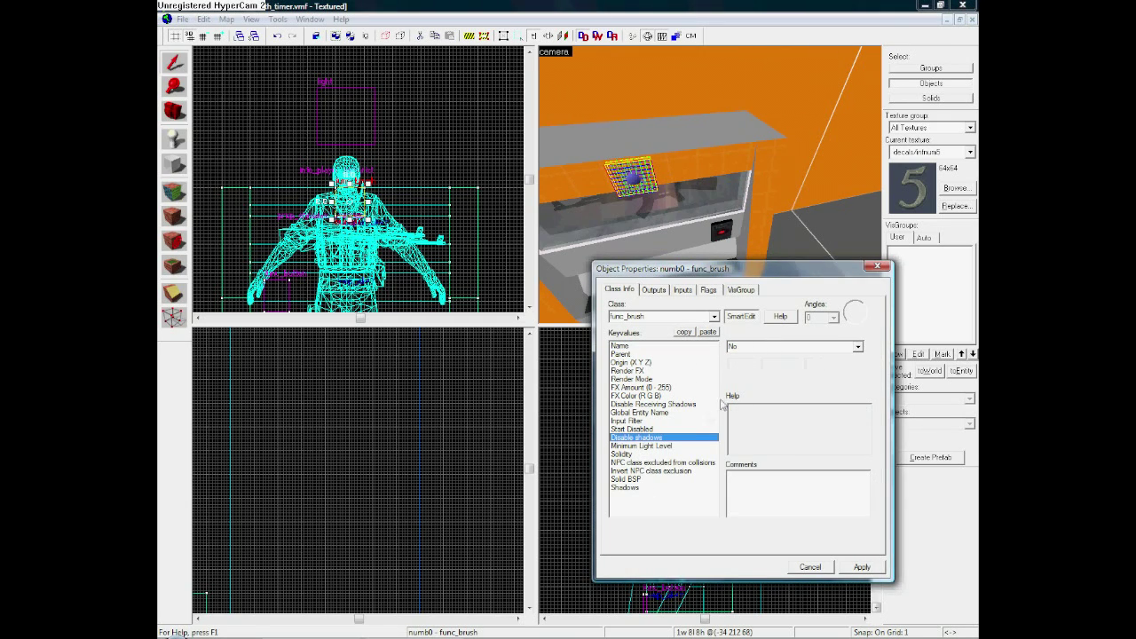
{"action": "left_click", "coordinate": [641, 430]}
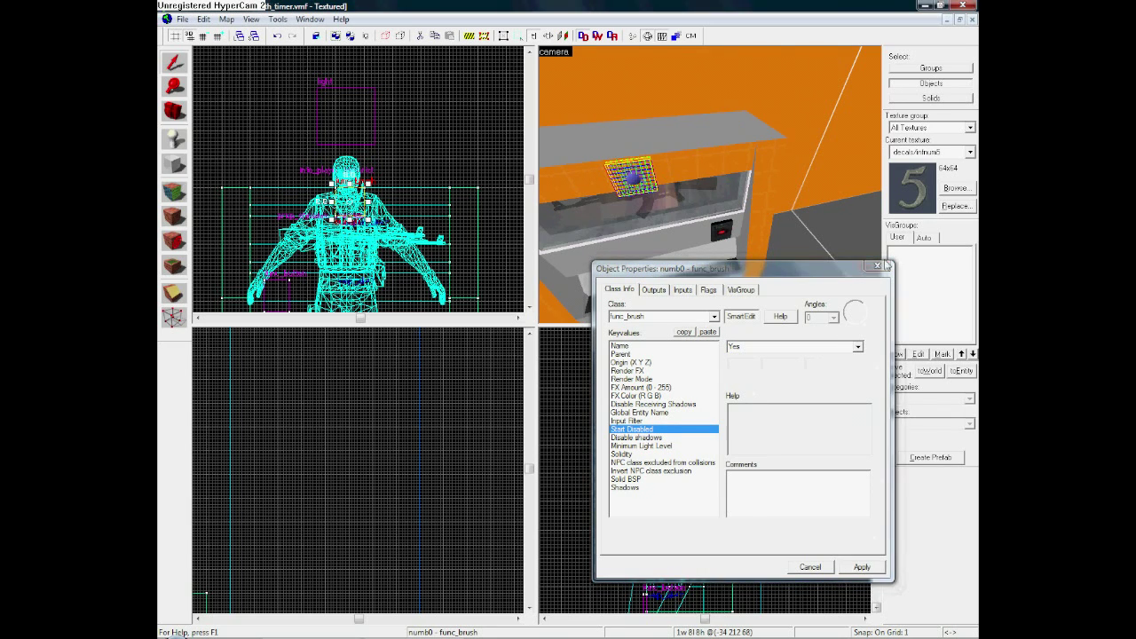
{"action": "left_click", "coordinate": [881, 268]}
Step: Move the numb0 brush to the end of the machine's upper front edge and copy it into an evenly spaced row of six
{"action": "scroll", "coordinate": [676, 440], "scroll_direction": "down", "scroll_amount": 3}
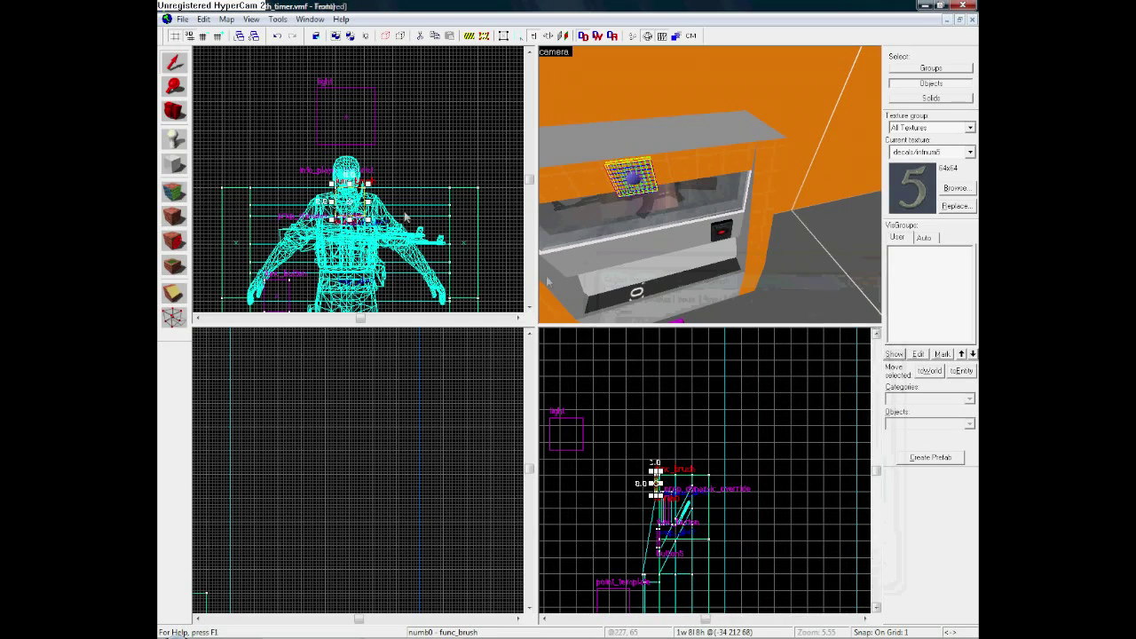
{"action": "scroll", "coordinate": [341, 180], "scroll_direction": "up", "scroll_amount": 3}
{"action": "scroll", "coordinate": [357, 213], "scroll_direction": "down", "scroll_amount": 2}
{"action": "left_click_drag", "start_coordinate": [357, 213], "coordinate": [258, 209]}
{"action": "scroll", "coordinate": [258, 209], "scroll_direction": "up", "scroll_amount": 4}
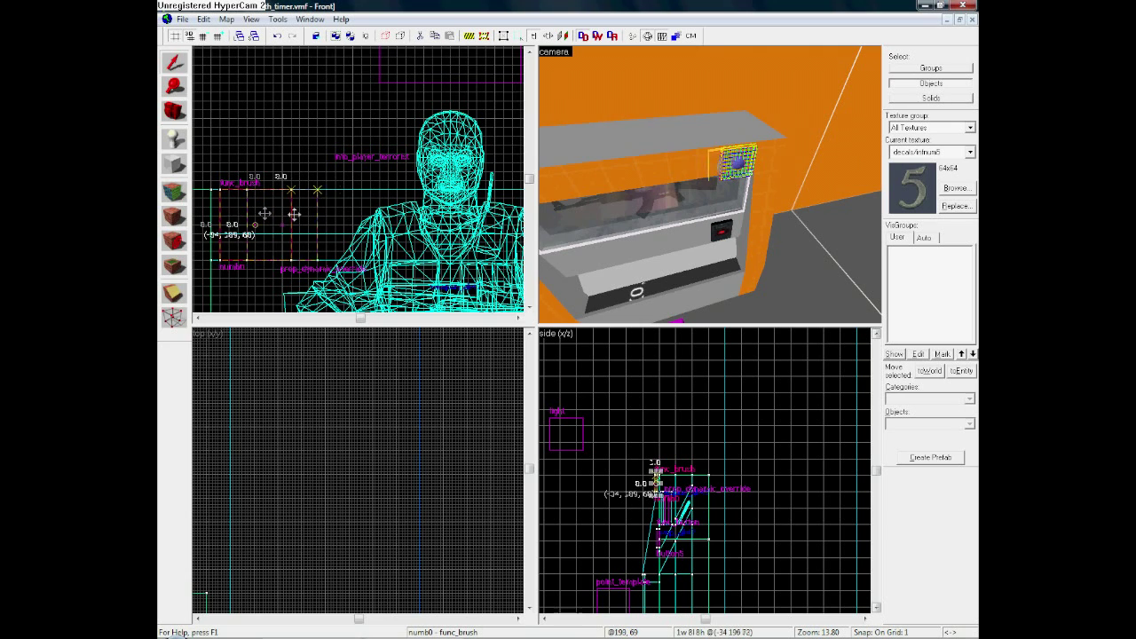
{"action": "mouse_move", "coordinate": [338, 214]}
{"action": "left_mouse_down"}
{"action": "mouse_move", "coordinate": [396, 211]}
{"action": "mouse_move", "coordinate": [342, 198]}
{"action": "mouse_move", "coordinate": [422, 200]}
{"action": "left_mouse_up"}
{"action": "key", "text": "Right"}
{"action": "mouse_move", "coordinate": [350, 198]}
{"action": "left_mouse_down", "text": "shift"}
{"action": "mouse_move", "coordinate": [440, 196]}
{"action": "mouse_move", "coordinate": [429, 196]}
{"action": "left_mouse_up", "text": "shift"}
Step: Apply the decals/infnum1 texture to the front face of the second number brush in the row
{"action": "key", "text": "z"}
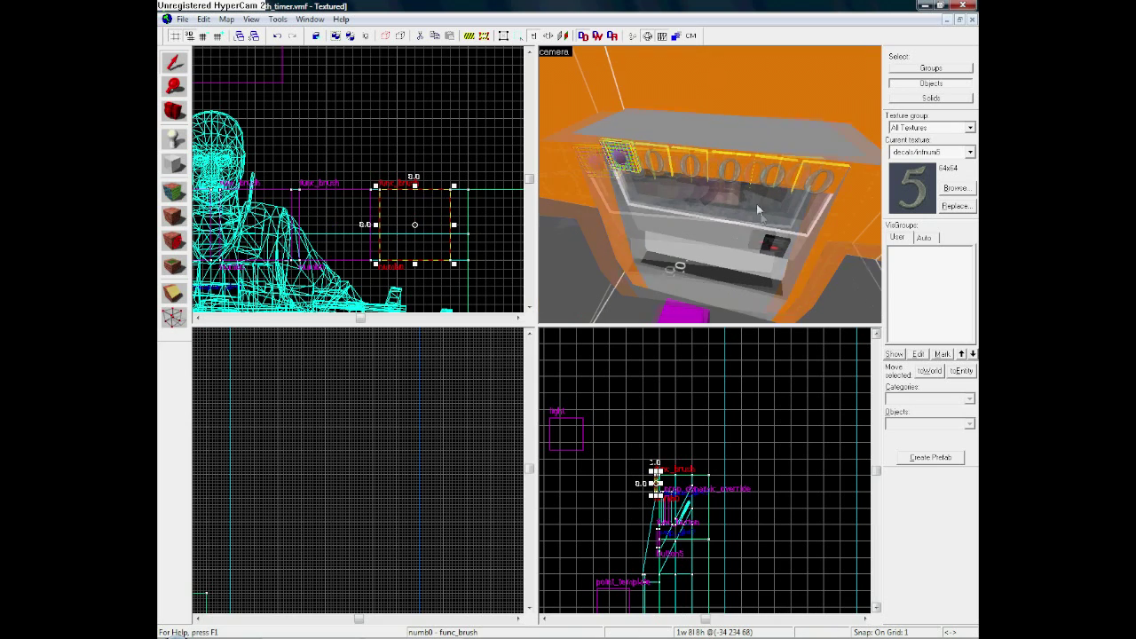
{"action": "key", "text": "z"}
{"action": "left_click", "coordinate": [791, 175]}
{"action": "key", "text": "z"}
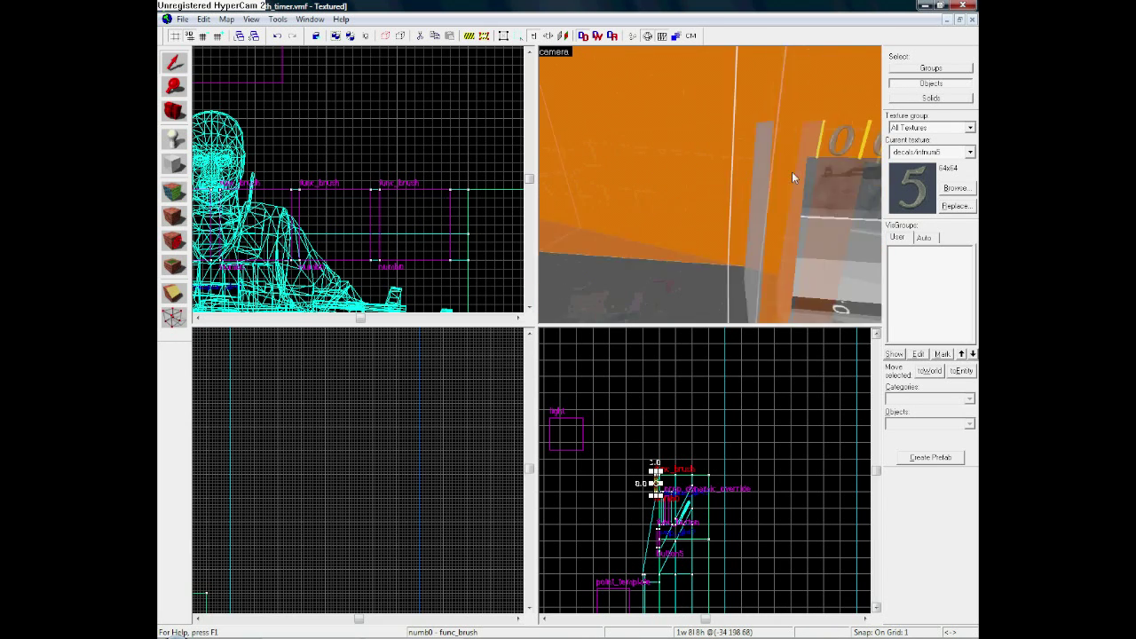
{"action": "key", "text": "z"}
{"action": "left_click", "coordinate": [723, 166]}
{"action": "left_click", "coordinate": [715, 161]}
{"action": "key", "text": "z"}
{"action": "key", "text": "z"}
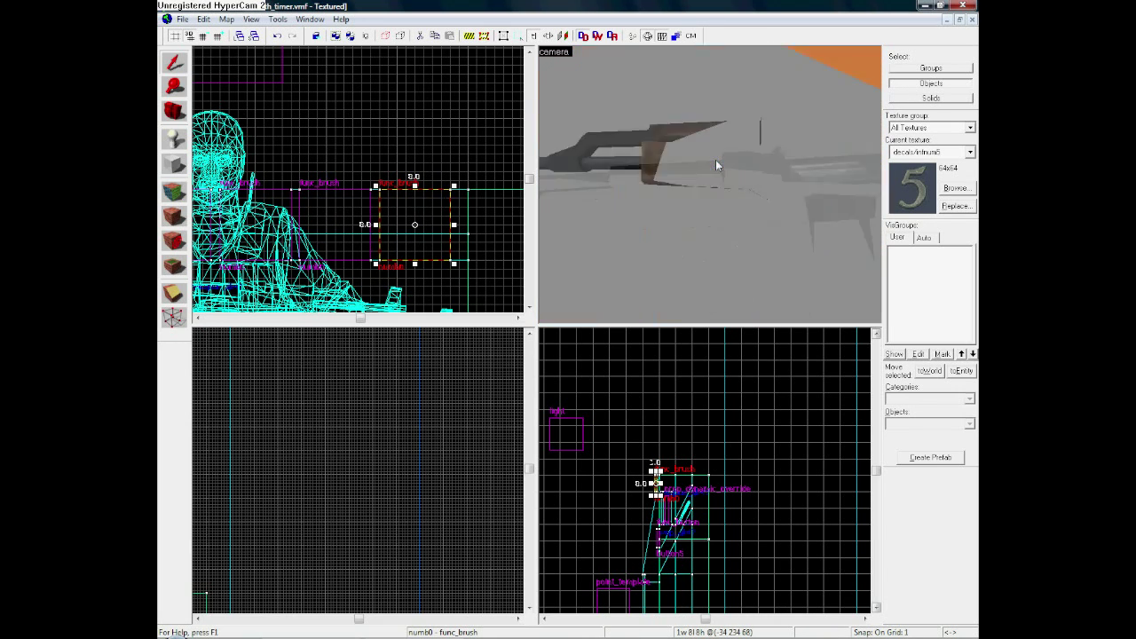
{"action": "key", "text": "shift+a"}
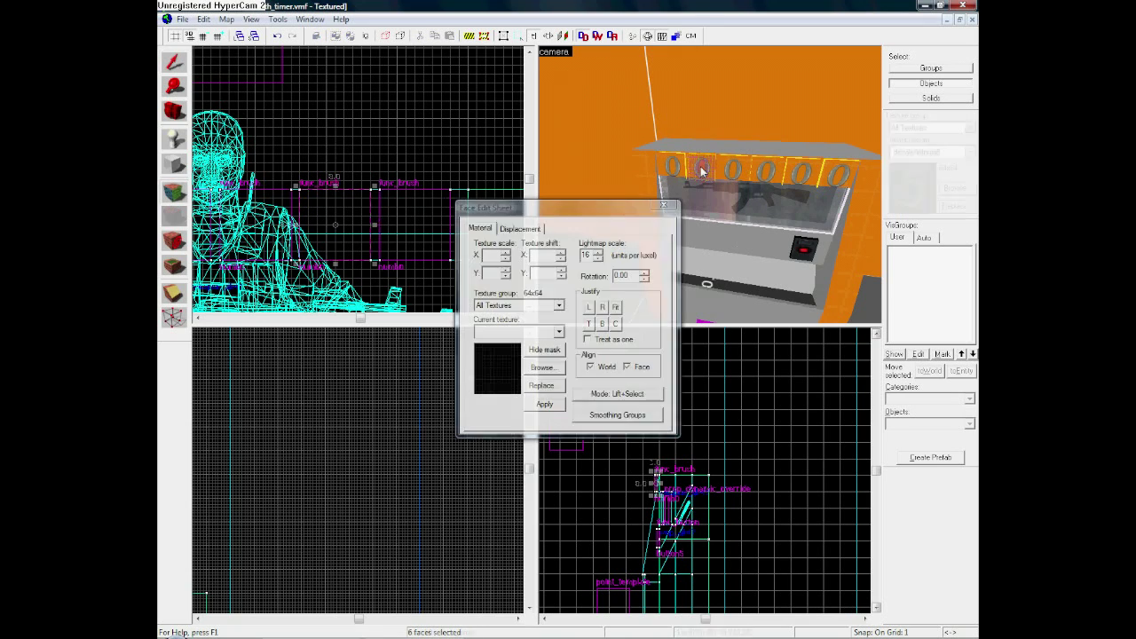
{"action": "left_click", "coordinate": [716, 166]}
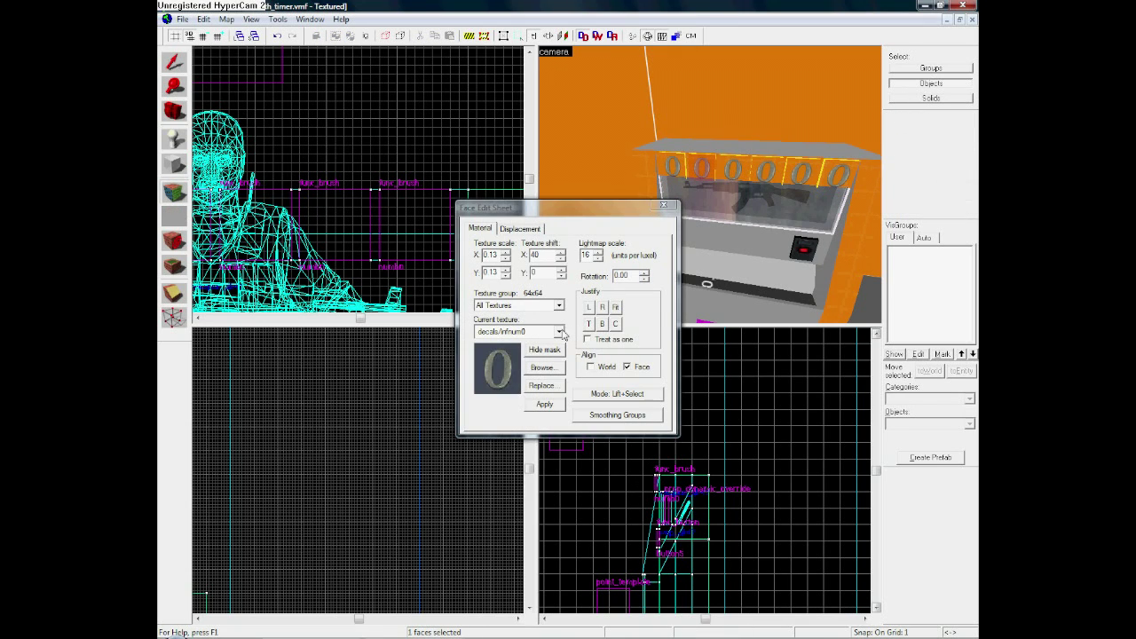
{"action": "left_click", "coordinate": [559, 331]}
{"action": "scroll", "coordinate": [521, 448], "scroll_direction": "down", "scroll_amount": 3}
{"action": "left_click", "coordinate": [516, 454]}
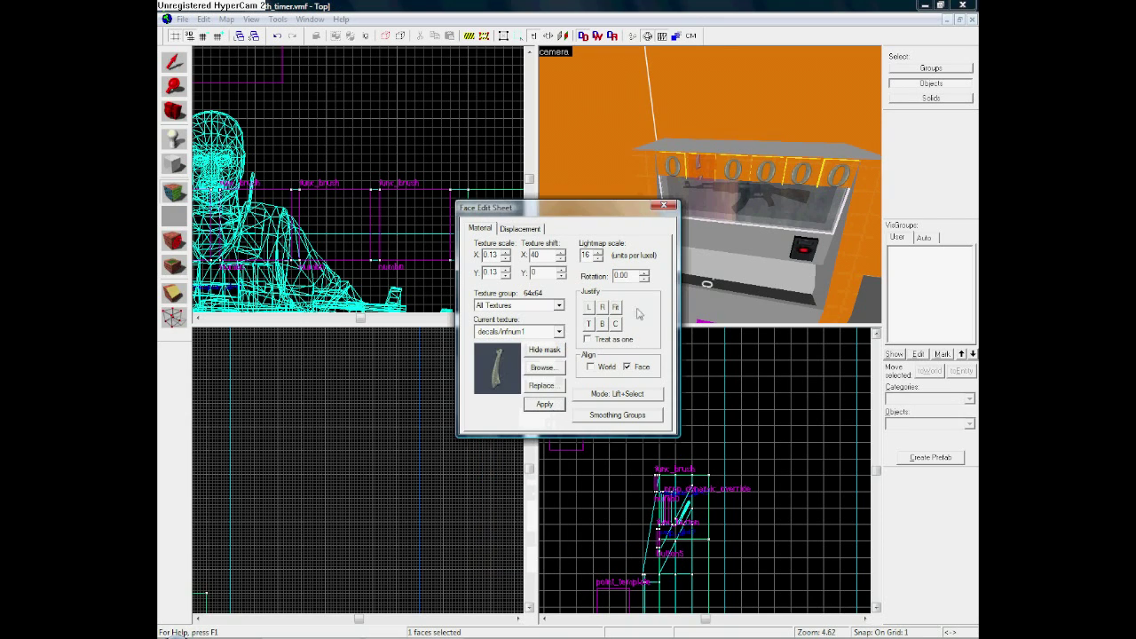
Step: Apply the decals/infnum2 texture to the front face of the third number brush
{"action": "left_click", "coordinate": [732, 172]}
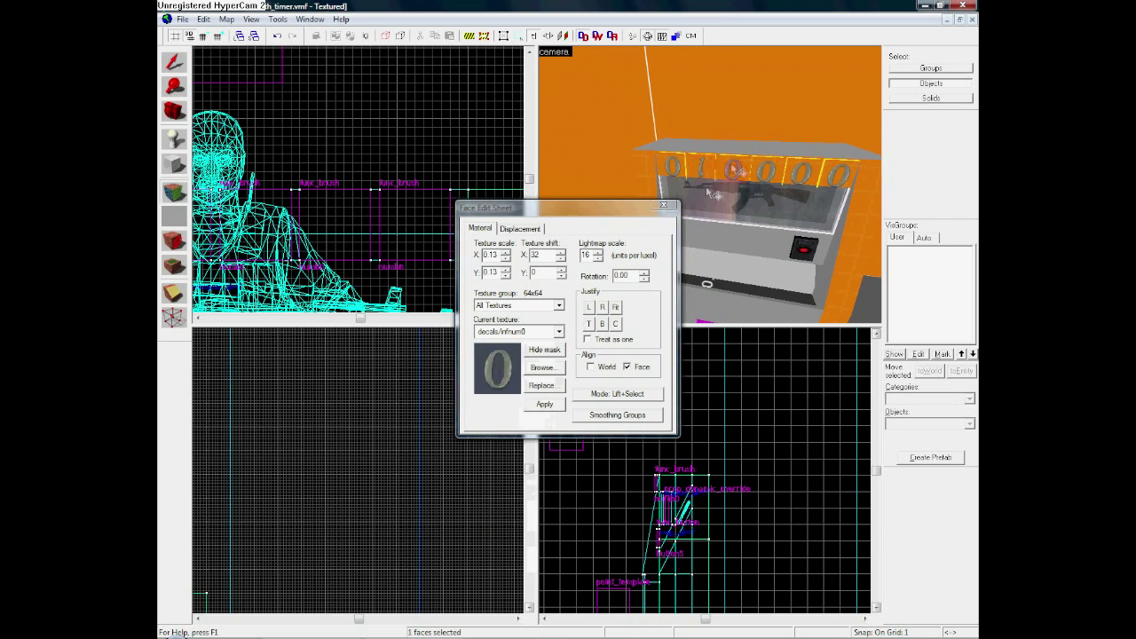
{"action": "left_click", "coordinate": [560, 331]}
{"action": "scroll", "coordinate": [527, 448], "scroll_direction": "down", "scroll_amount": 3}
{"action": "left_click", "coordinate": [528, 455]}
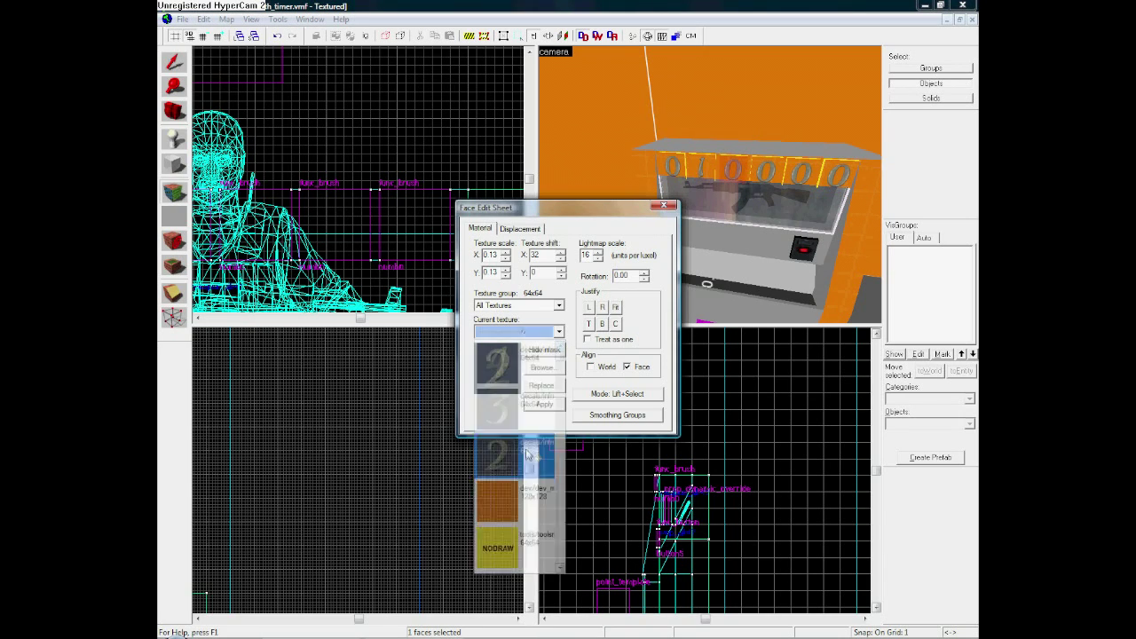
Step: Texture the fourth number brush's front face with decals/infnum3 and the fifth's with decals/infnum4
{"action": "left_click", "coordinate": [768, 179]}
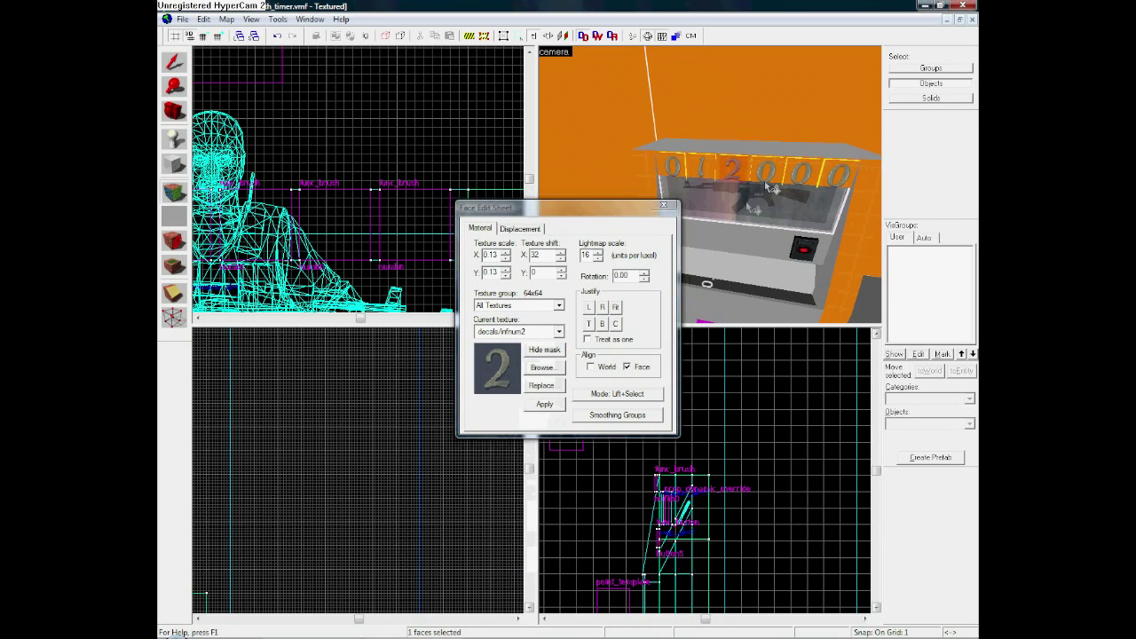
{"action": "left_click", "coordinate": [559, 331]}
{"action": "scroll", "coordinate": [528, 448], "scroll_direction": "down", "scroll_amount": 2}
{"action": "left_click", "coordinate": [525, 451]}
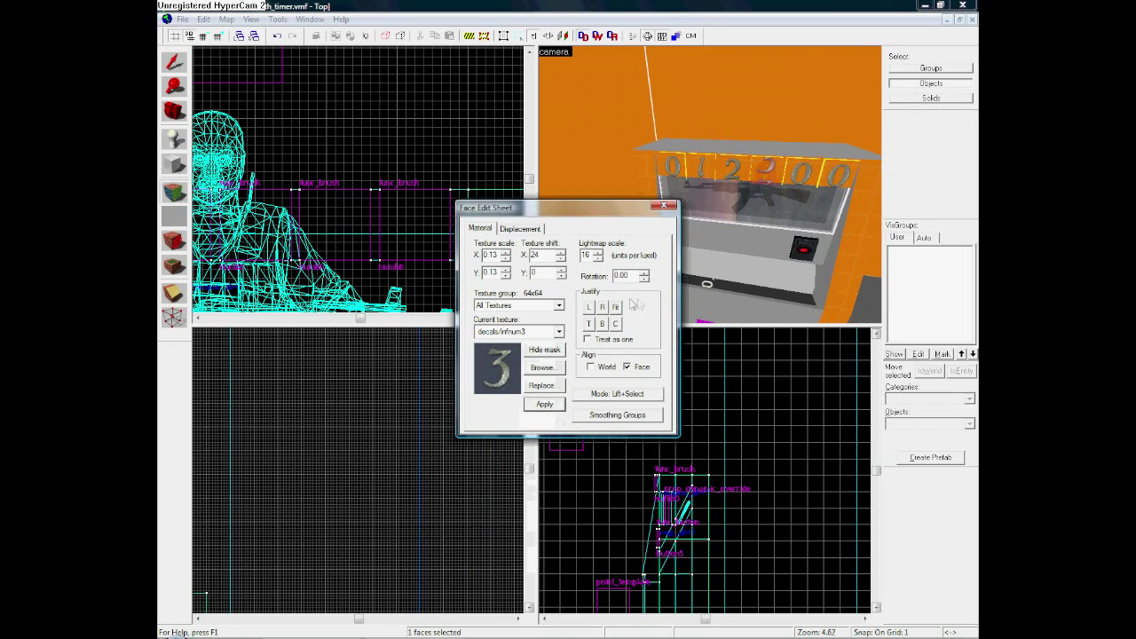
{"action": "left_click", "coordinate": [804, 180]}
{"action": "left_click", "coordinate": [559, 331]}
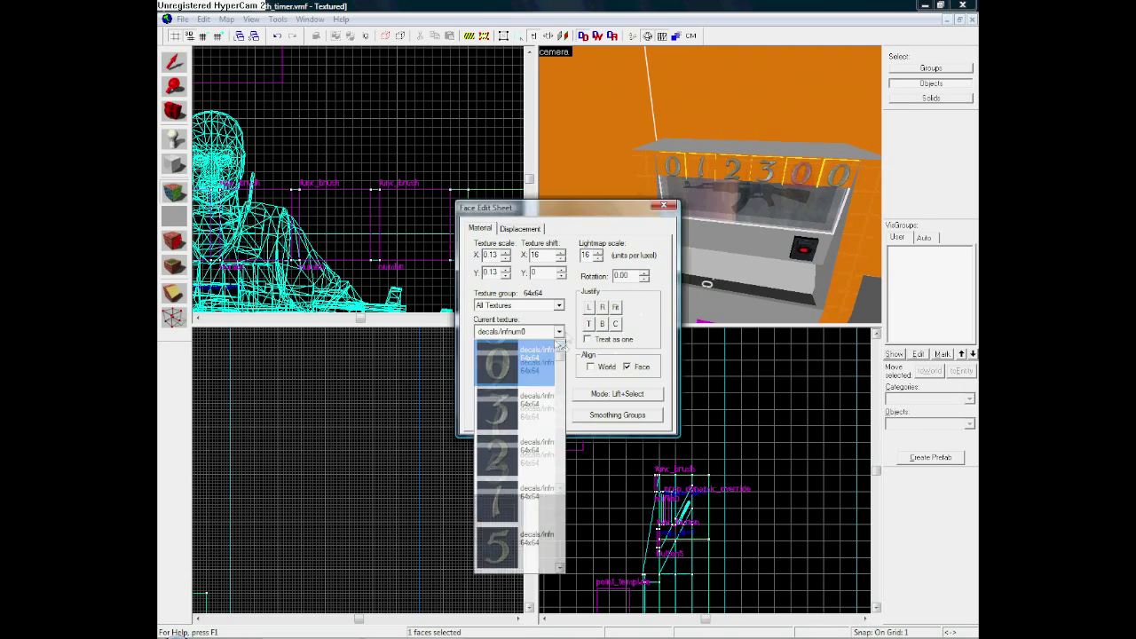
{"action": "left_click", "coordinate": [518, 445]}
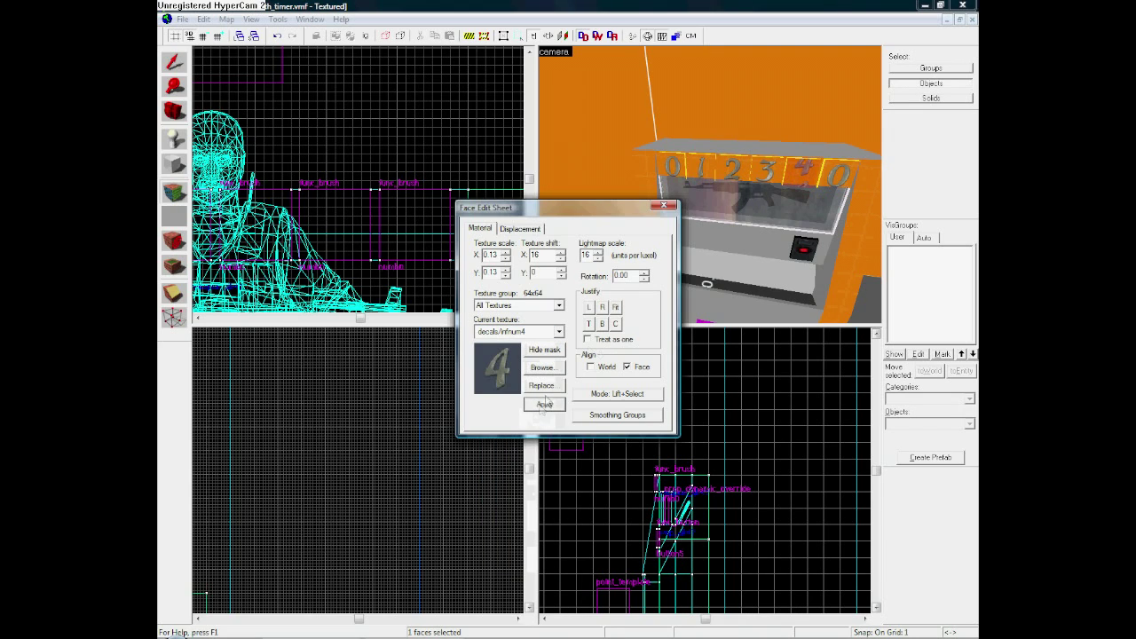
Step: Apply the decals/infnum5 texture to the front face of the last number brush and fit it to the face
{"action": "left_click", "coordinate": [809, 193]}
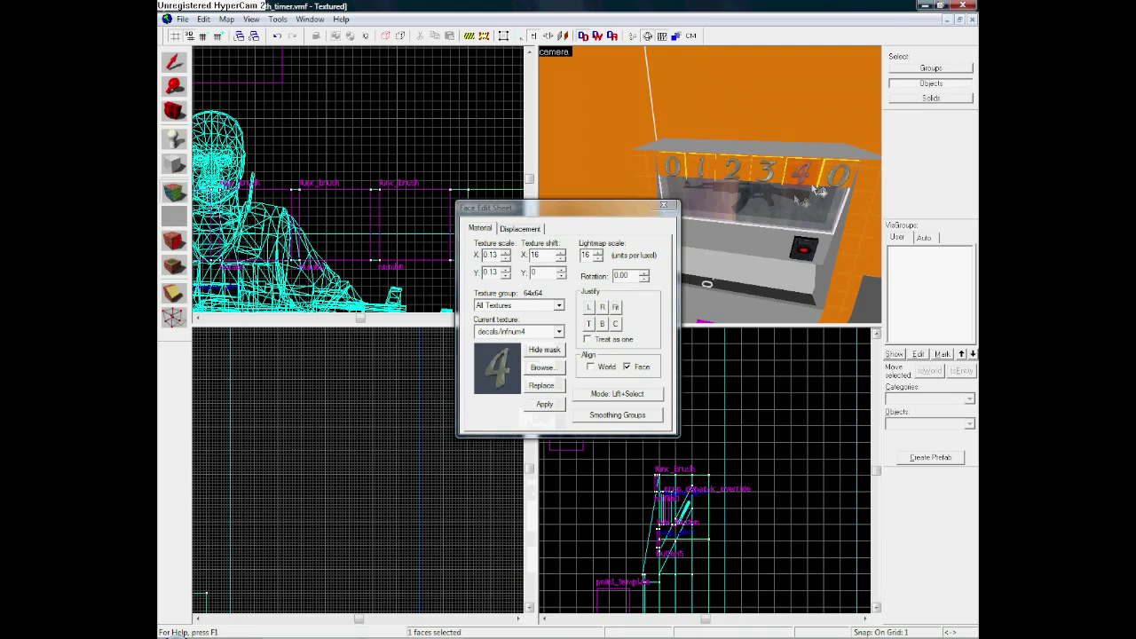
{"action": "left_click", "coordinate": [559, 331]}
{"action": "scroll", "coordinate": [510, 497], "scroll_direction": "down", "scroll_amount": 10}
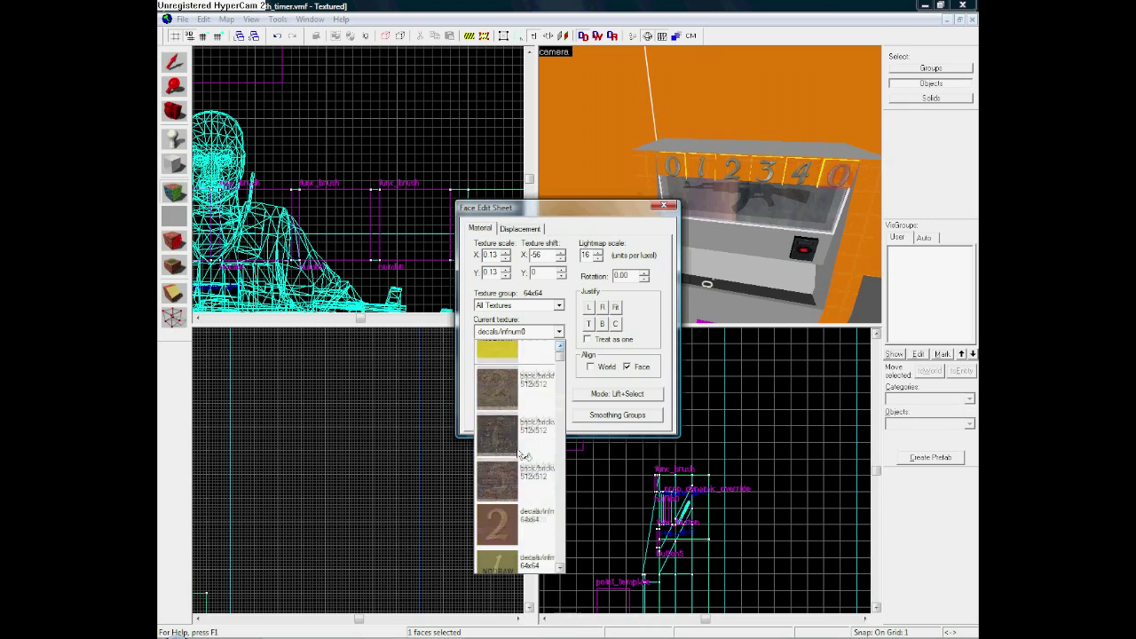
{"action": "scroll", "coordinate": [510, 497], "scroll_direction": "down", "scroll_amount": 10}
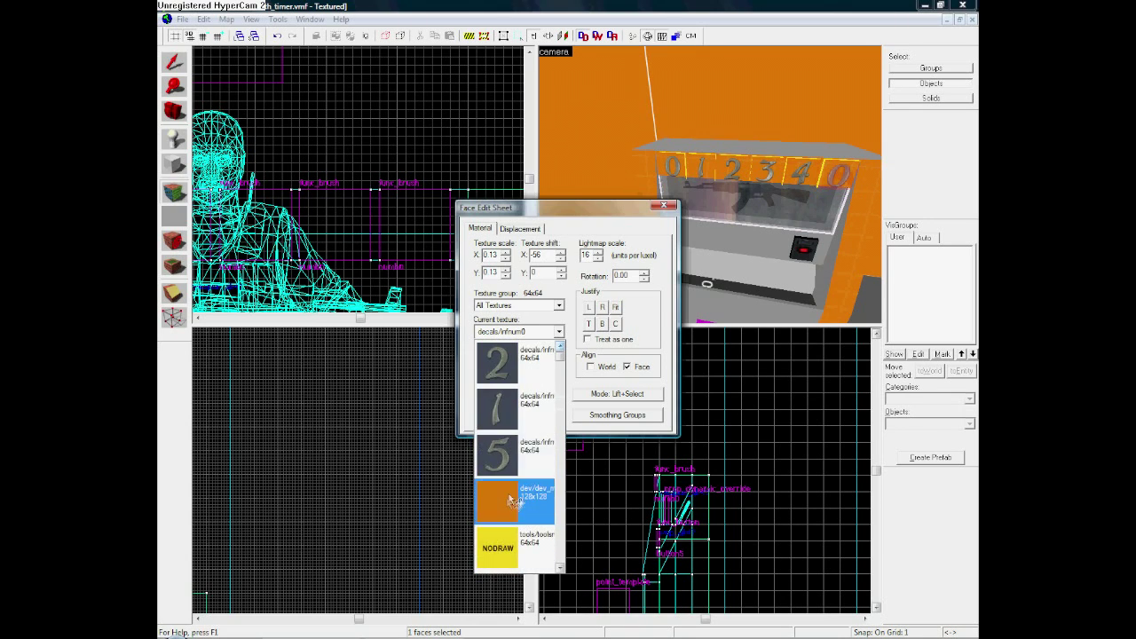
{"action": "left_click", "coordinate": [510, 457]}
{"action": "left_click", "coordinate": [545, 406]}
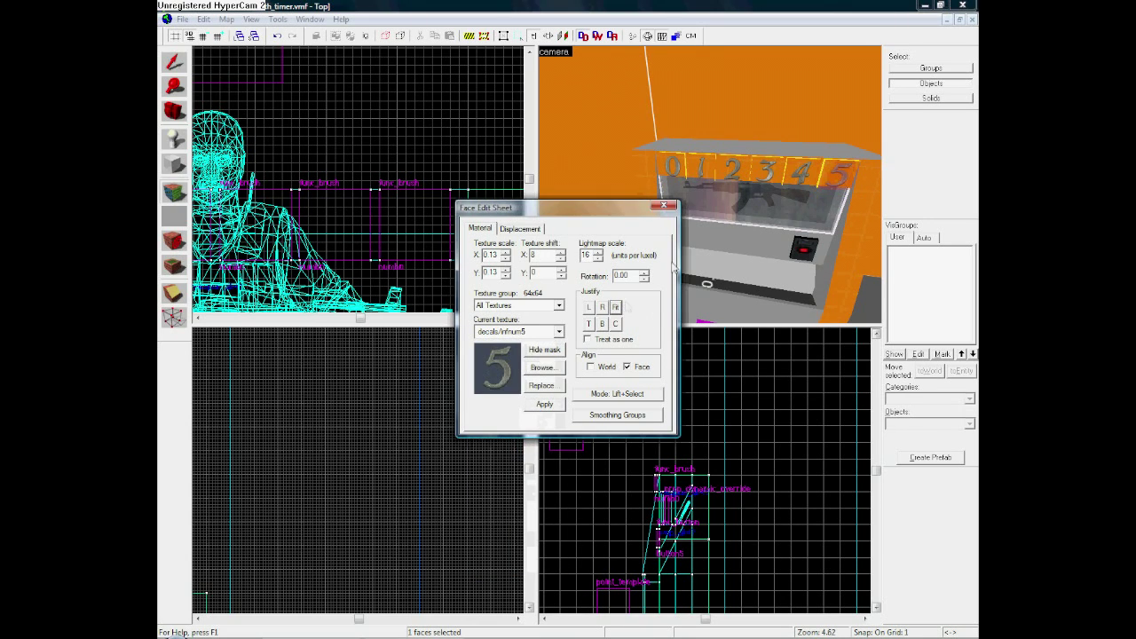
{"action": "left_click", "coordinate": [664, 206]}
Step: Rename the func_brush showing digit 1 to numb1
{"action": "left_click", "coordinate": [701, 166]}
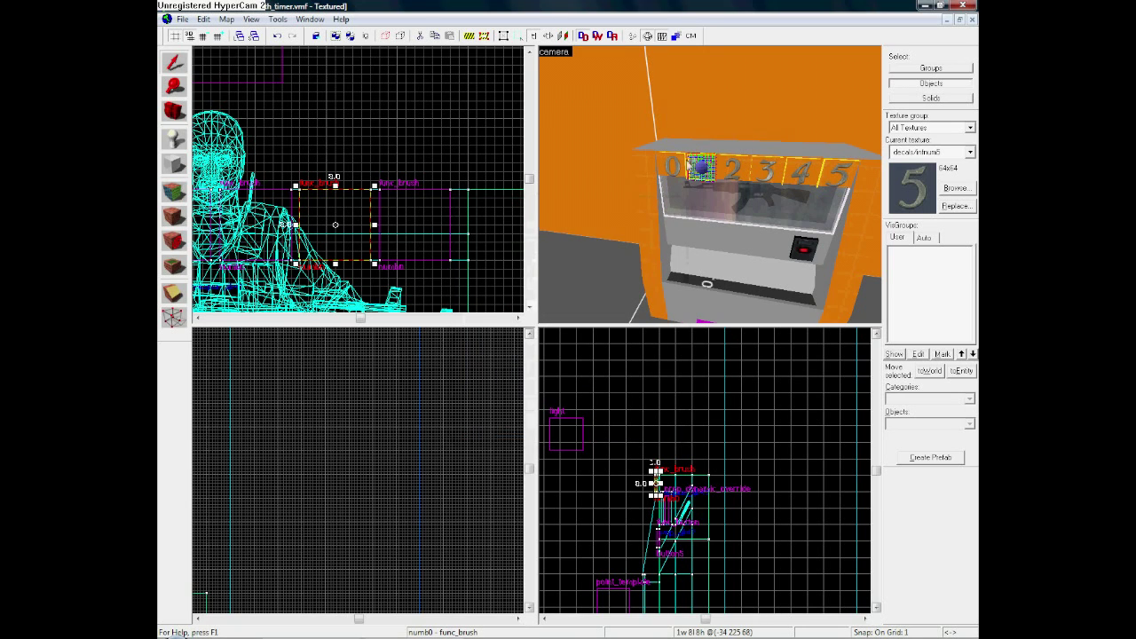
{"action": "key", "text": "alt+Return"}
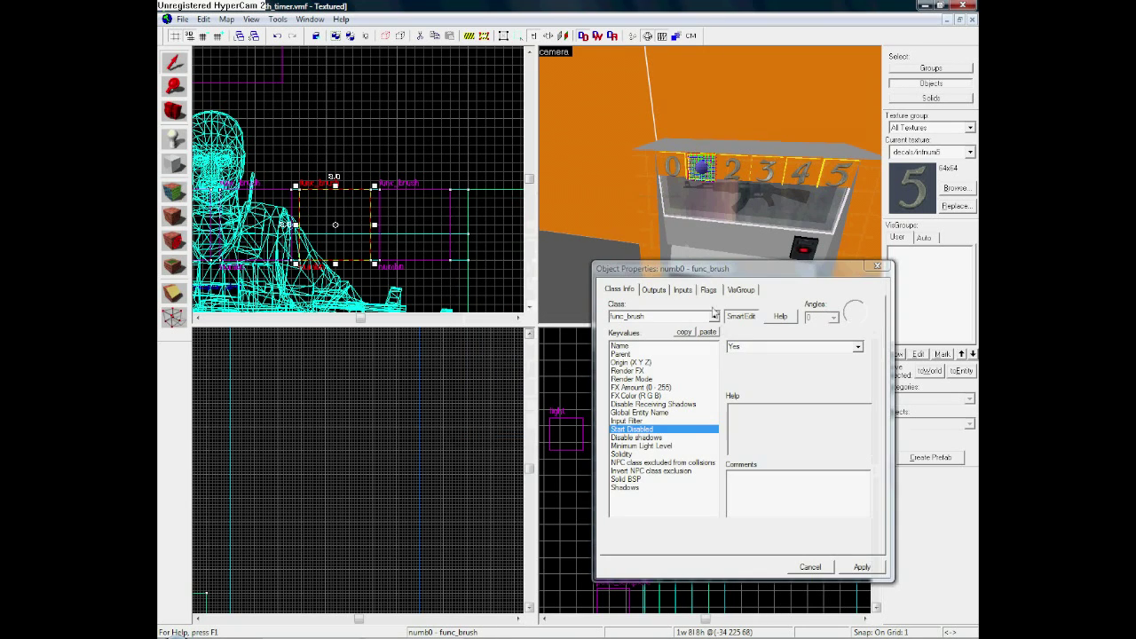
{"action": "left_click", "coordinate": [612, 347]}
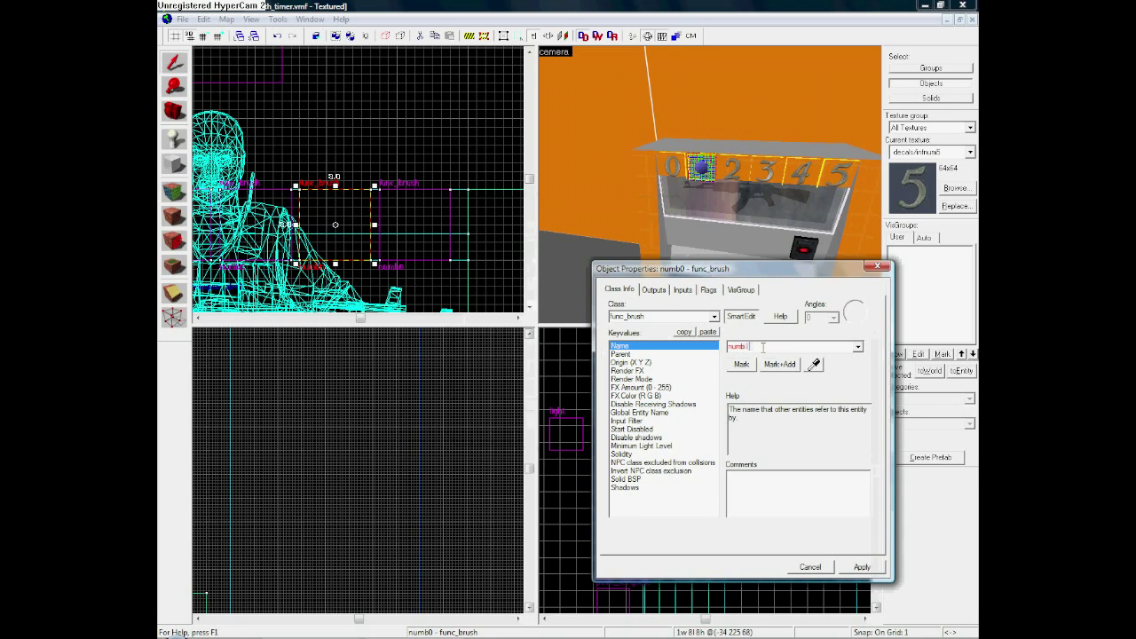
{"action": "left_click", "coordinate": [861, 567]}
Step: Rename the func_brush showing digit 2 to numb2 and the one showing digit 3 to numb3
{"action": "left_click", "coordinate": [732, 169]}
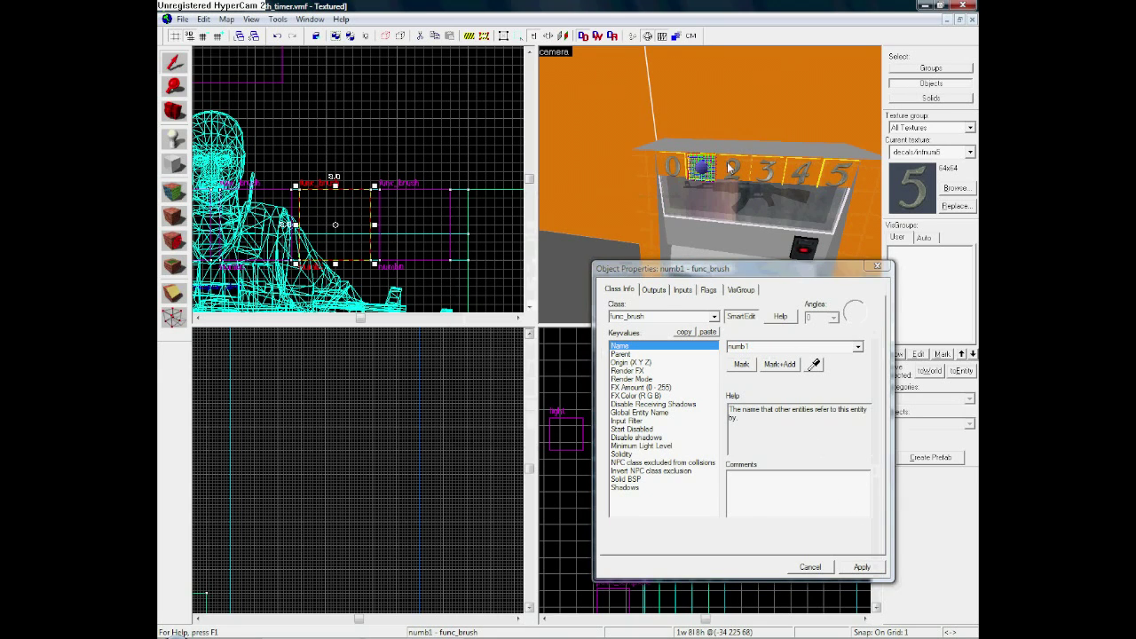
{"action": "left_click", "coordinate": [765, 347]}
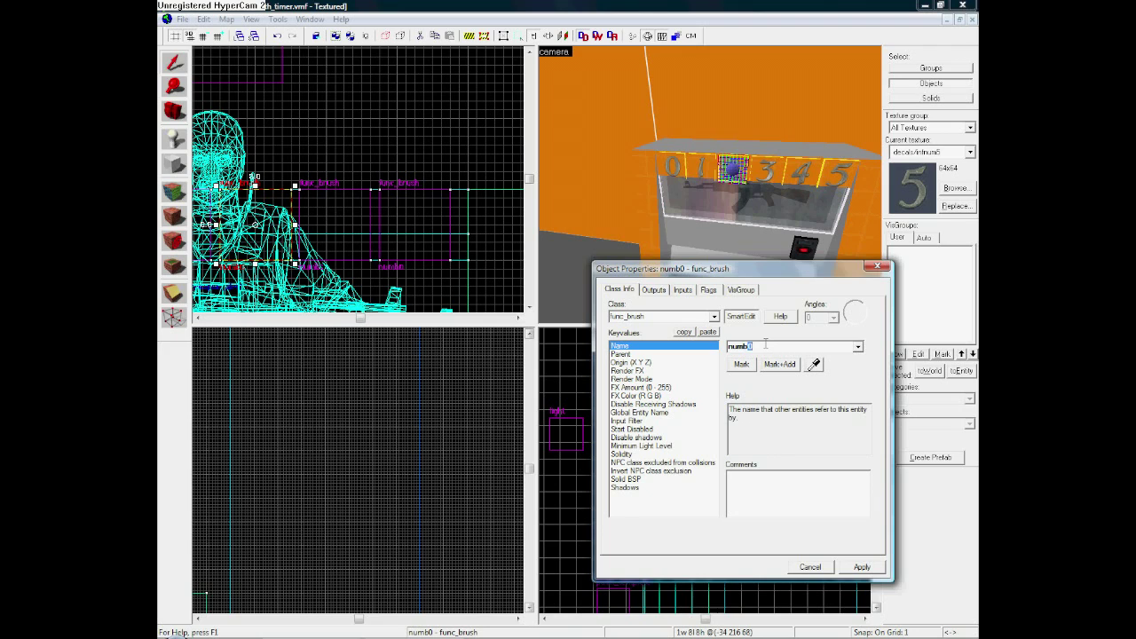
{"action": "left_click", "coordinate": [861, 567]}
{"action": "left_click", "coordinate": [765, 169]}
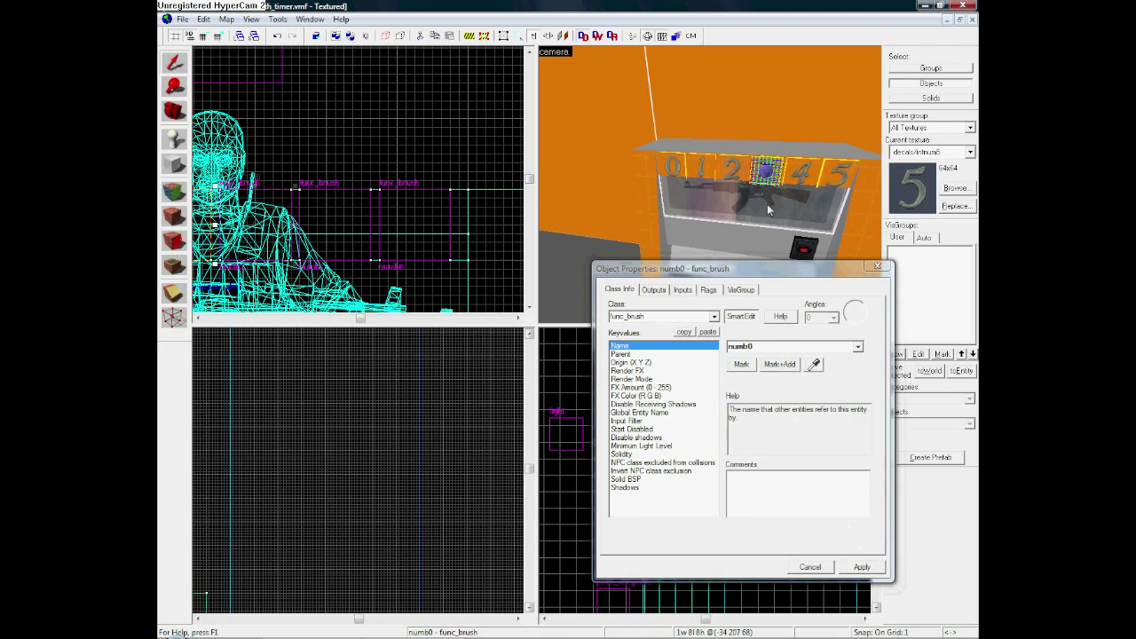
{"action": "left_click", "coordinate": [759, 346]}
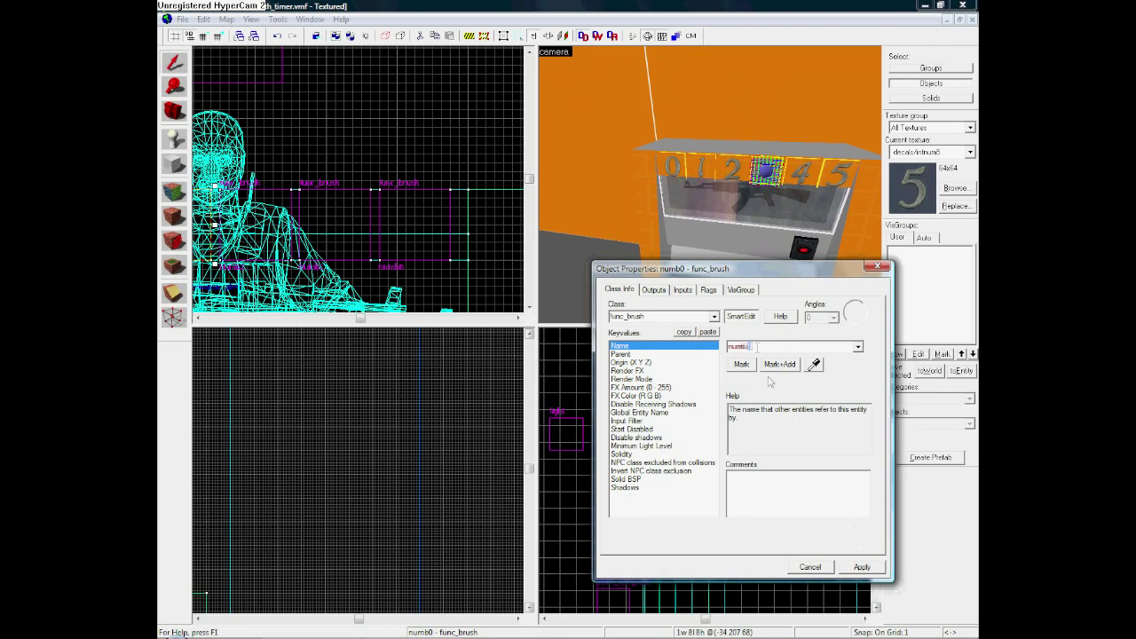
{"action": "left_click", "coordinate": [859, 566]}
Step: Rename the func_brush showing digit 4 to numb4 and the one showing digit 5 to numb5
{"action": "left_click", "coordinate": [801, 173]}
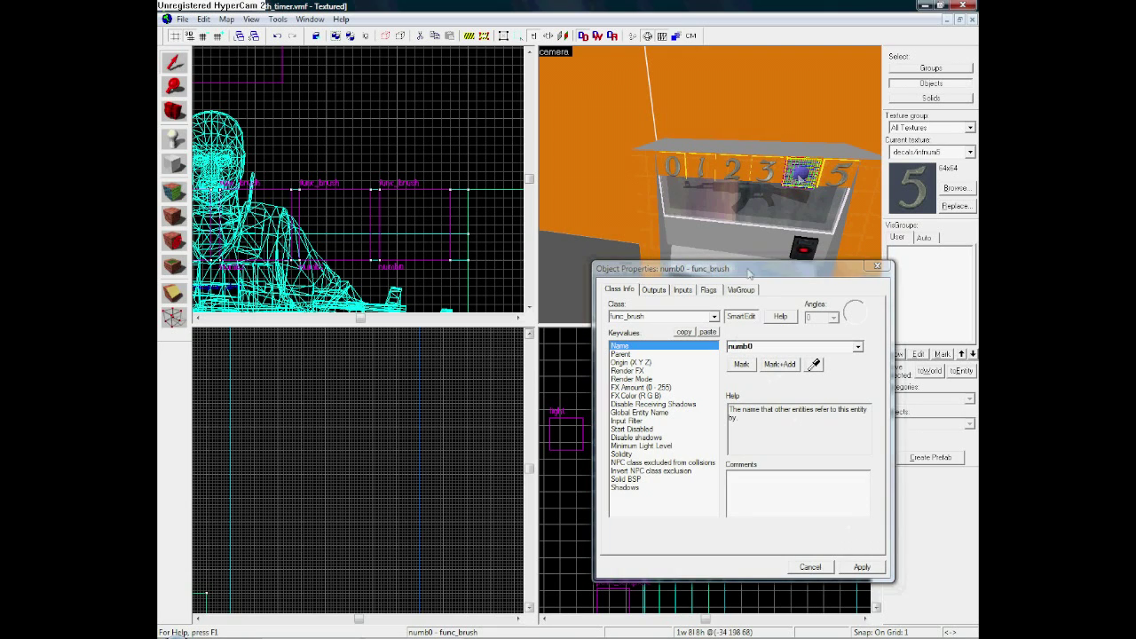
{"action": "left_click", "coordinate": [779, 351]}
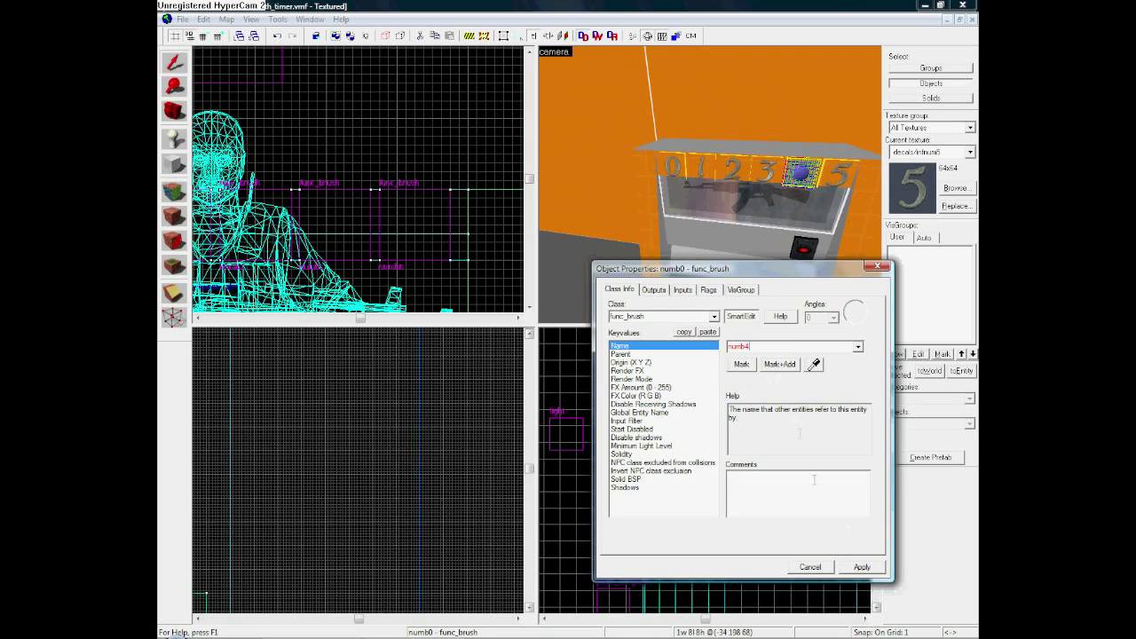
{"action": "left_click", "coordinate": [861, 566]}
{"action": "left_click", "coordinate": [839, 176]}
{"action": "left_click", "coordinate": [772, 346]}
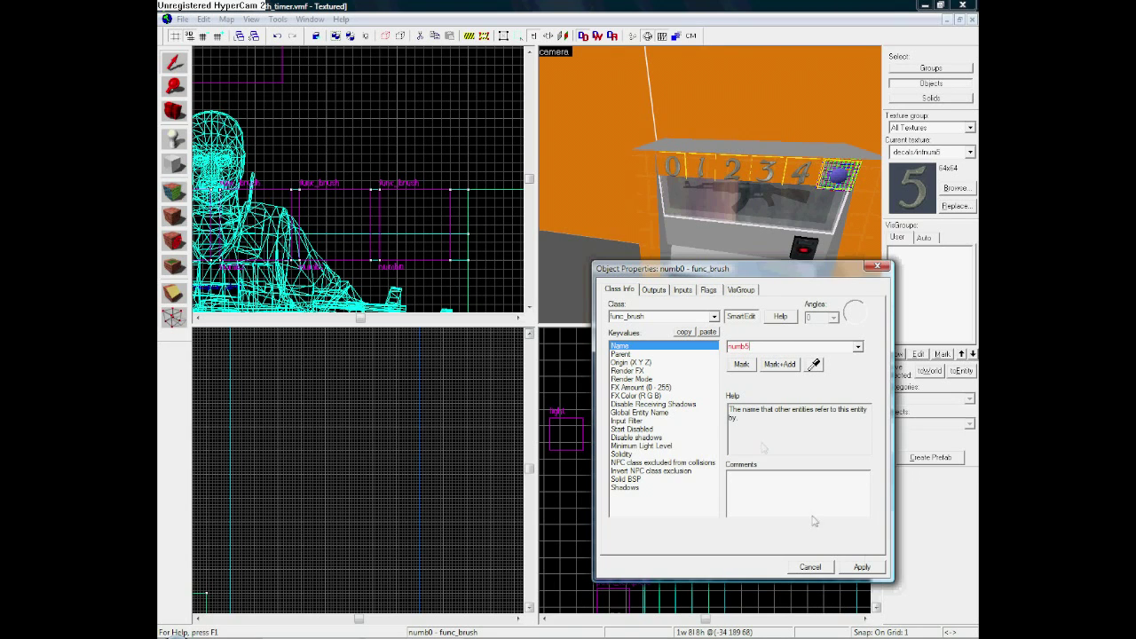
{"action": "left_click", "coordinate": [872, 570]}
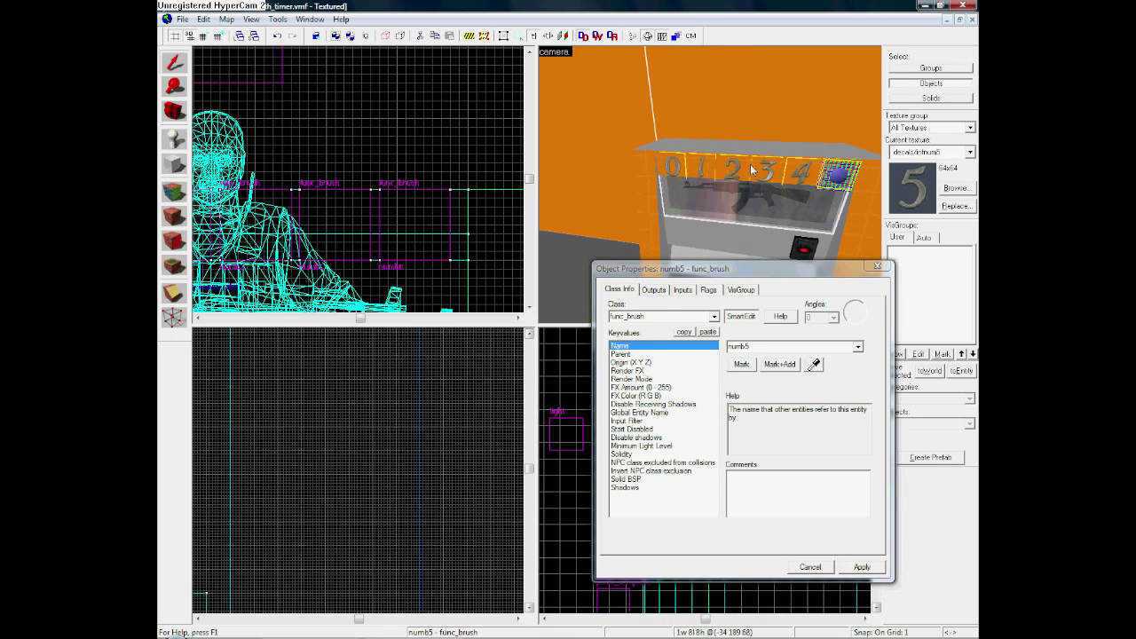
{"action": "left_click_drag", "start_coordinate": [721, 142], "coordinate": [757, 161]}
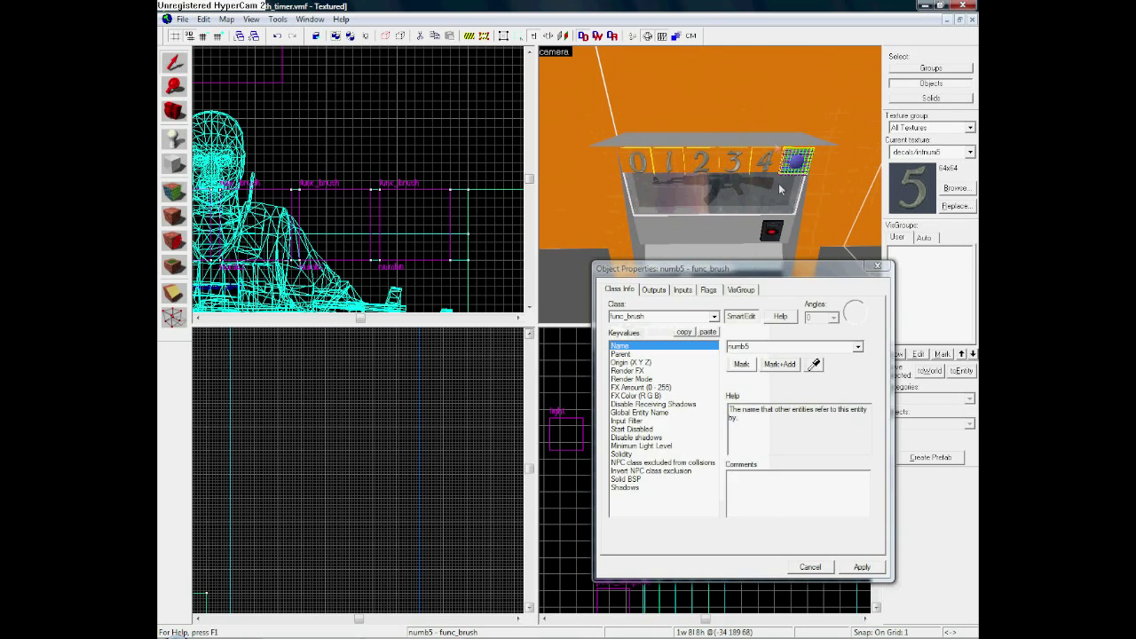
Step: Set Start Disabled to No for the number 5 brush and close its properties
{"action": "left_click", "coordinate": [656, 292]}
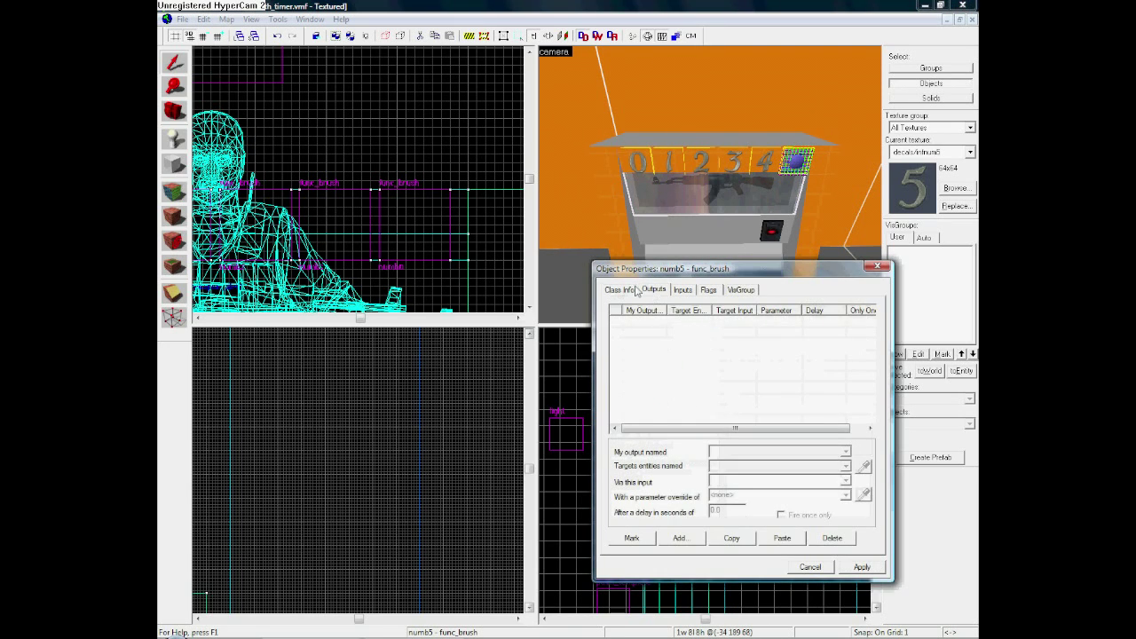
{"action": "left_click", "coordinate": [621, 291]}
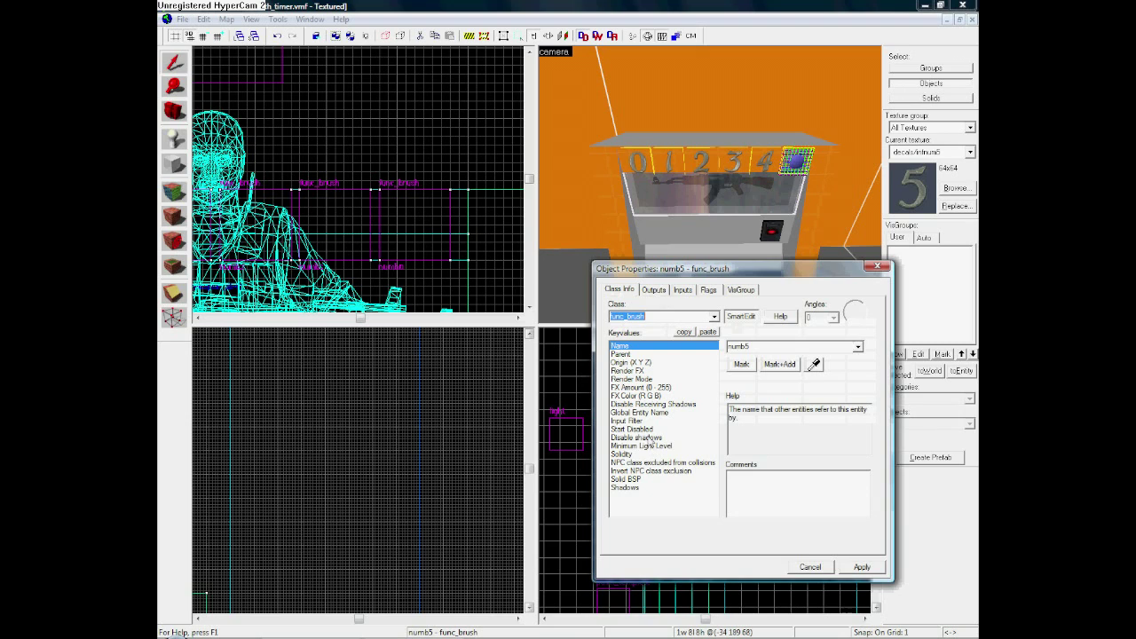
{"action": "left_click", "coordinate": [632, 429]}
{"action": "left_click", "coordinate": [857, 347]}
{"action": "left_click", "coordinate": [832, 364]}
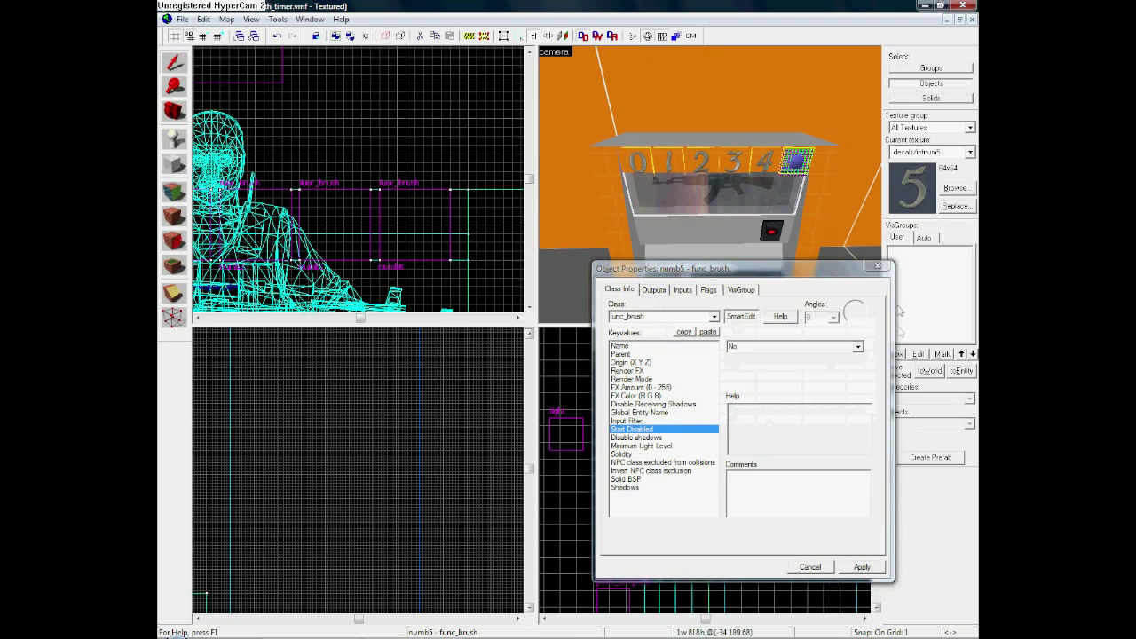
{"action": "left_click", "coordinate": [876, 266]}
Step: Move the number 5 and number 4 brushes toward the middle of the machine's header
{"action": "left_click", "coordinate": [809, 110]}
{"action": "left_click", "coordinate": [801, 158]}
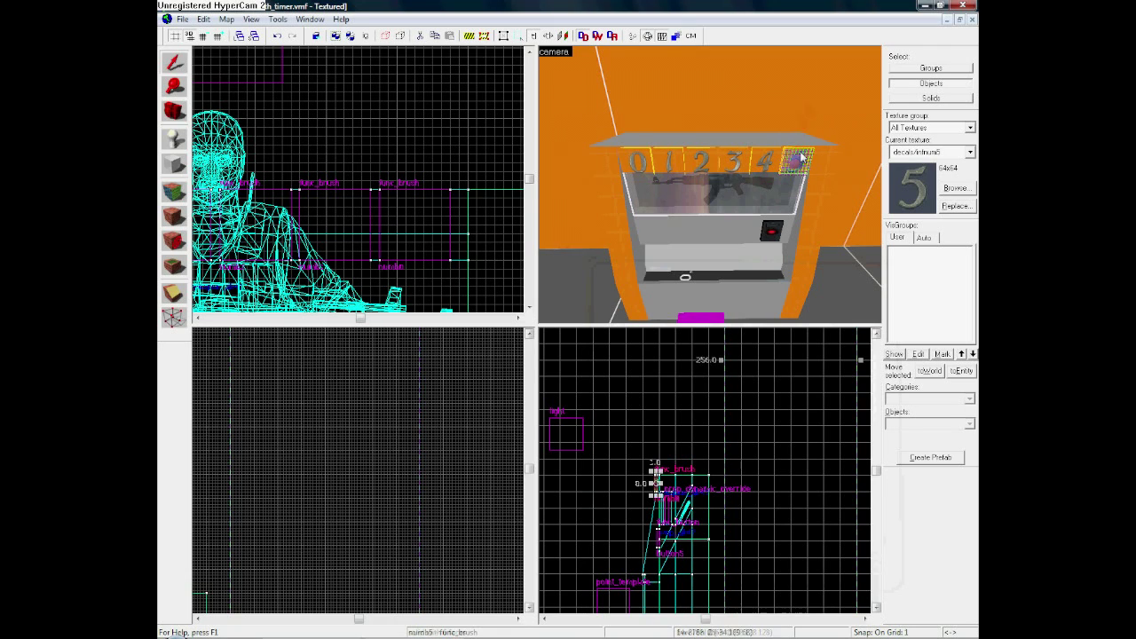
{"action": "left_click", "coordinate": [784, 86]}
{"action": "left_click", "coordinate": [804, 167]}
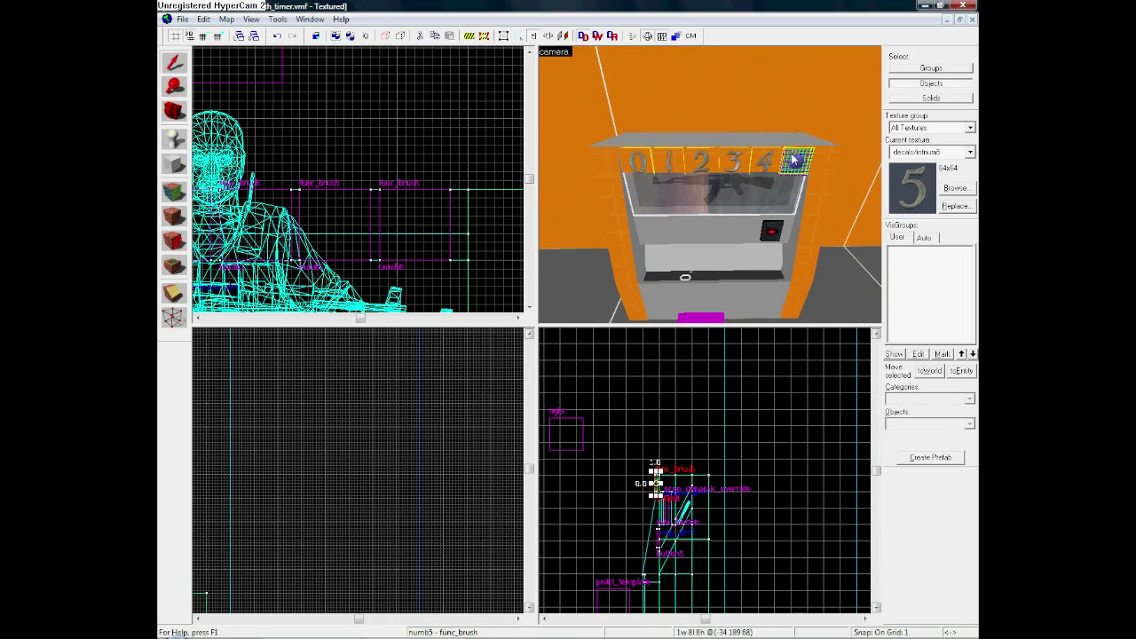
{"action": "scroll", "coordinate": [332, 233], "scroll_direction": "down", "scroll_amount": 5}
{"action": "scroll", "coordinate": [231, 228], "scroll_direction": "up", "scroll_amount": 4}
{"action": "scroll", "coordinate": [348, 230], "scroll_direction": "down", "scroll_amount": 2}
{"action": "mouse_move", "coordinate": [348, 231]}
{"action": "left_mouse_down"}
{"action": "mouse_move", "coordinate": [440, 229]}
{"action": "mouse_move", "coordinate": [380, 229]}
{"action": "mouse_move", "coordinate": [390, 230]}
{"action": "left_mouse_up"}
{"action": "left_click", "coordinate": [766, 169]}
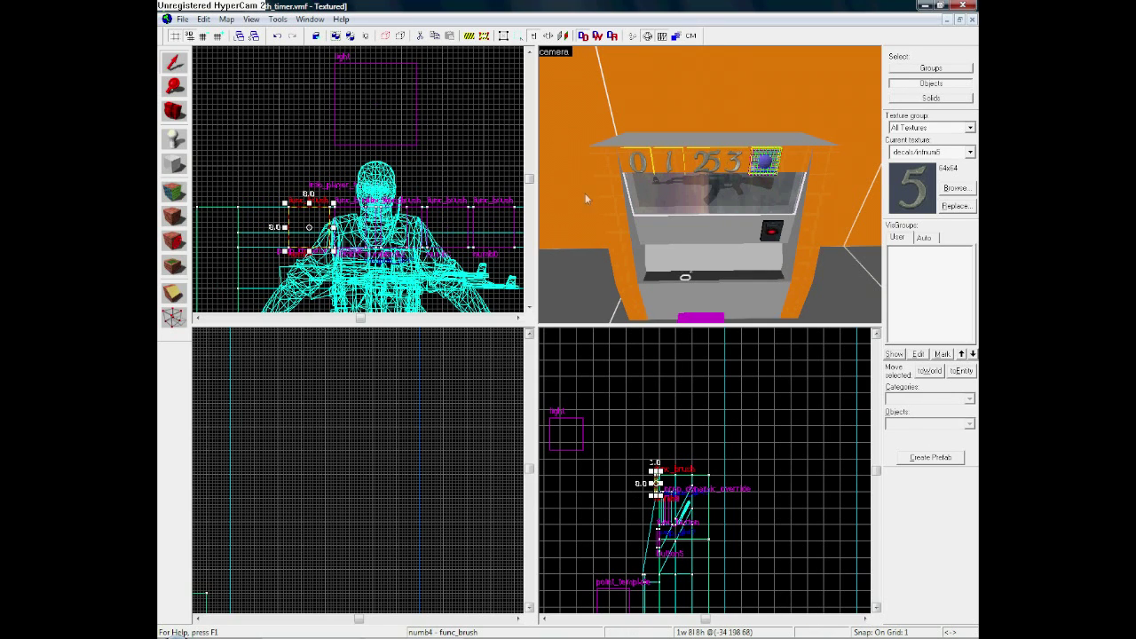
{"action": "mouse_move", "coordinate": [398, 223]}
{"action": "left_mouse_down"}
{"action": "mouse_move", "coordinate": [378, 228]}
{"action": "mouse_move", "coordinate": [407, 221]}
{"action": "left_mouse_up"}
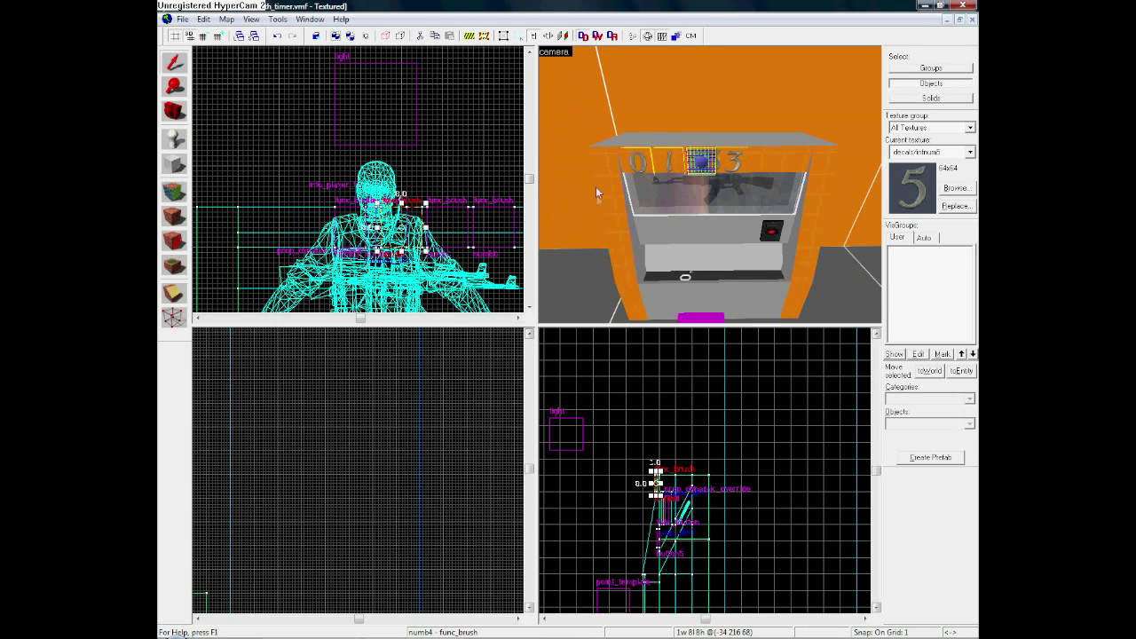
Step: Move the remaining number brushes to the middle of the header so that all six digits overlap exactly
{"action": "left_click", "coordinate": [632, 165]}
{"action": "mouse_move", "coordinate": [502, 227]}
{"action": "left_mouse_down"}
{"action": "mouse_move", "coordinate": [364, 218]}
{"action": "mouse_move", "coordinate": [388, 229]}
{"action": "left_mouse_up"}
{"action": "left_click", "coordinate": [734, 165]}
{"action": "left_click", "coordinate": [669, 163]}
{"action": "left_click_drag", "start_coordinate": [465, 229], "coordinate": [417, 229]}
{"action": "left_click", "coordinate": [713, 162]}
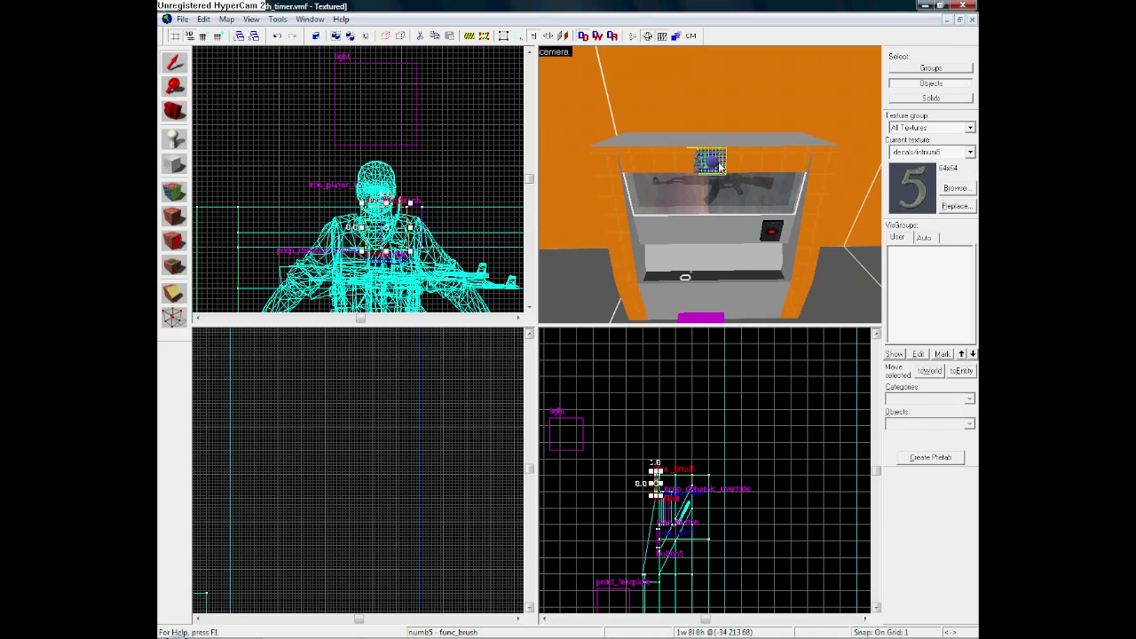
{"action": "left_click_drag", "start_coordinate": [402, 214], "coordinate": [417, 213]}
Step: Box-select the stacked number brushes in the side view and remove the machine's two side pillars from the selection
{"action": "scroll", "coordinate": [415, 224], "scroll_direction": "up", "scroll_amount": 5}
{"action": "scroll", "coordinate": [415, 224], "scroll_direction": "up", "scroll_amount": 2}
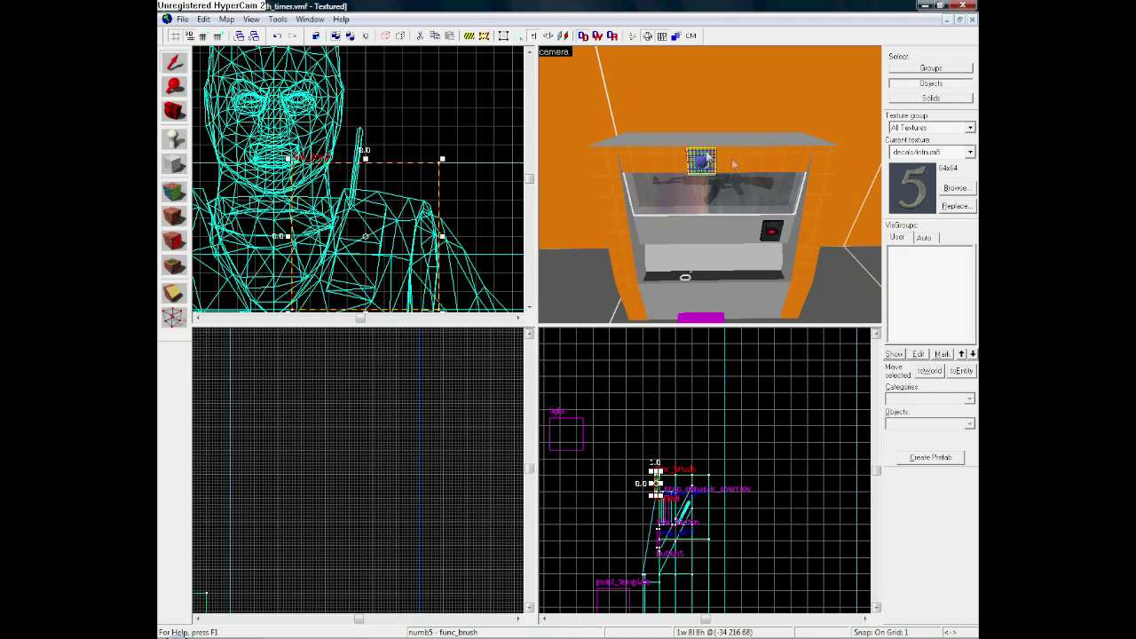
{"action": "scroll", "coordinate": [794, 499], "scroll_direction": "down", "scroll_amount": 1}
{"action": "scroll", "coordinate": [796, 500], "scroll_direction": "up", "scroll_amount": 9}
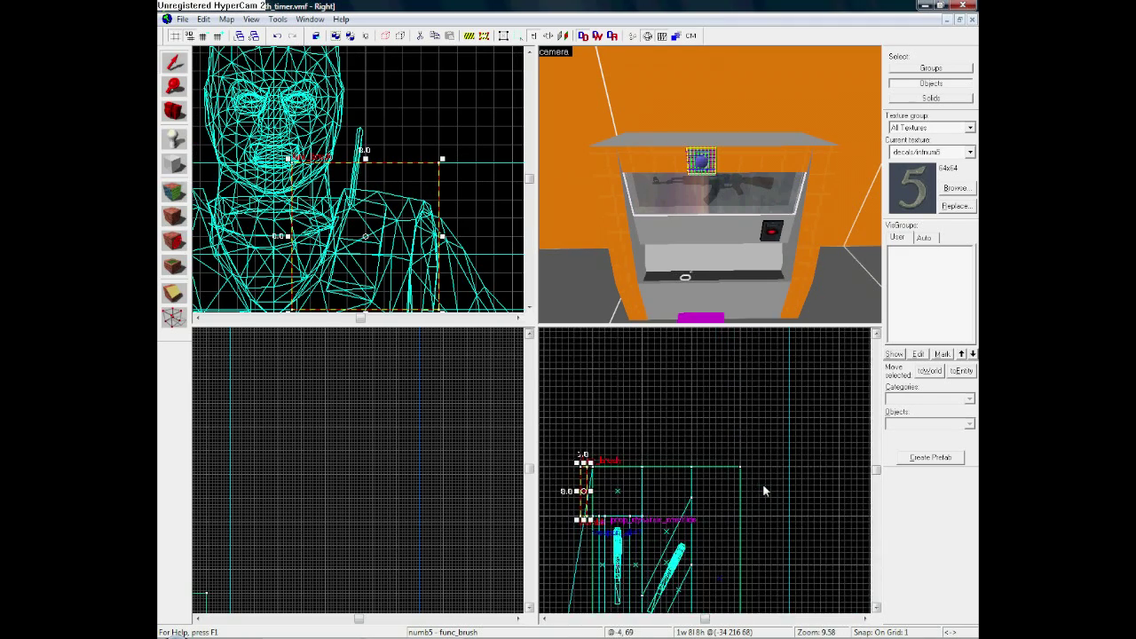
{"action": "left_click", "coordinate": [645, 417]}
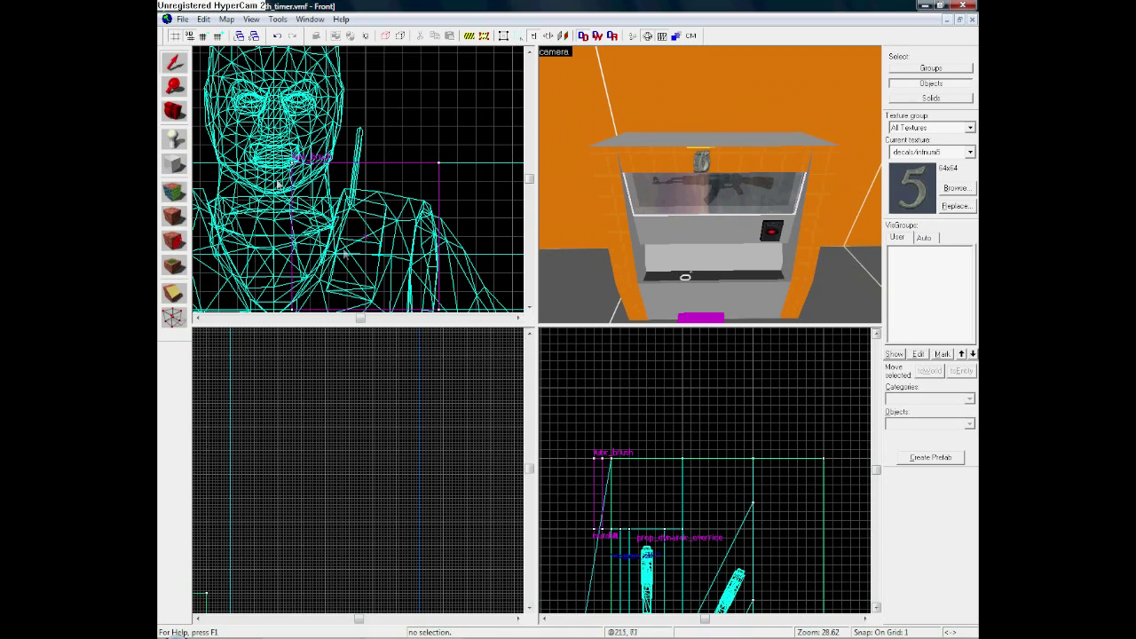
{"action": "left_click_drag", "start_coordinate": [588, 464], "coordinate": [610, 497]}
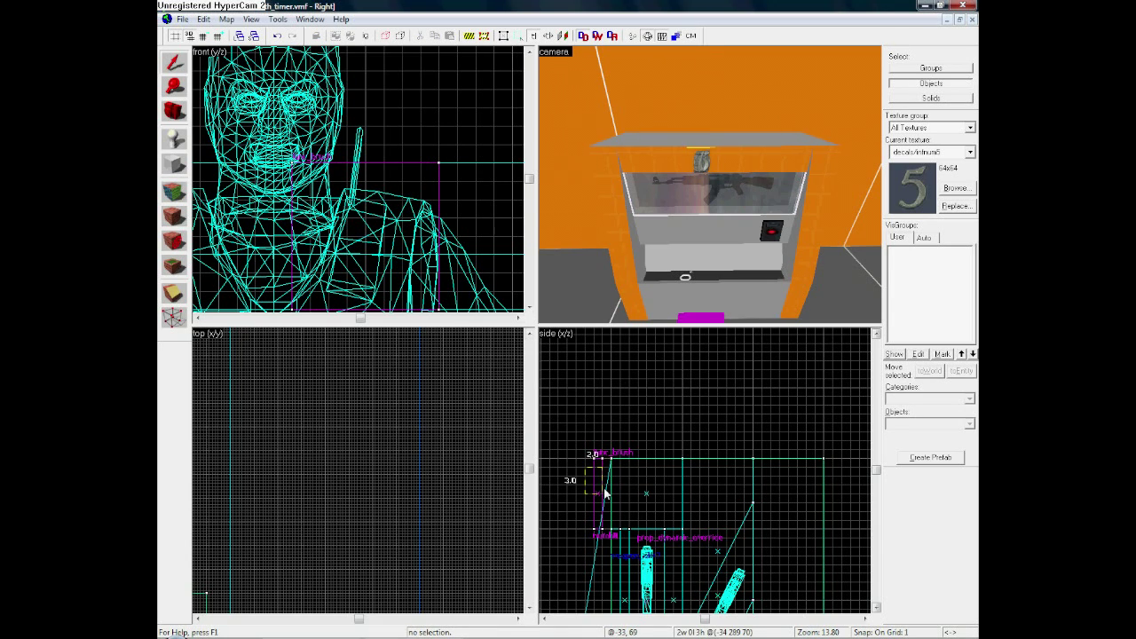
{"action": "key", "text": "Return"}
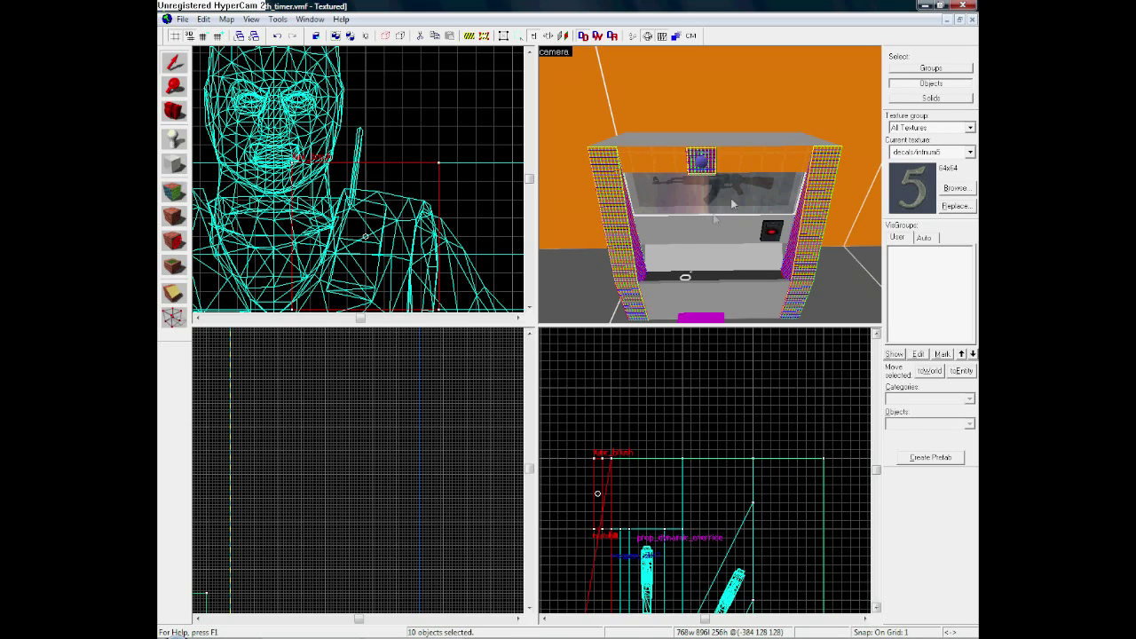
{"action": "left_click", "coordinate": [614, 235], "text": "ctrl"}
{"action": "left_click", "coordinate": [815, 268], "text": "ctrl"}
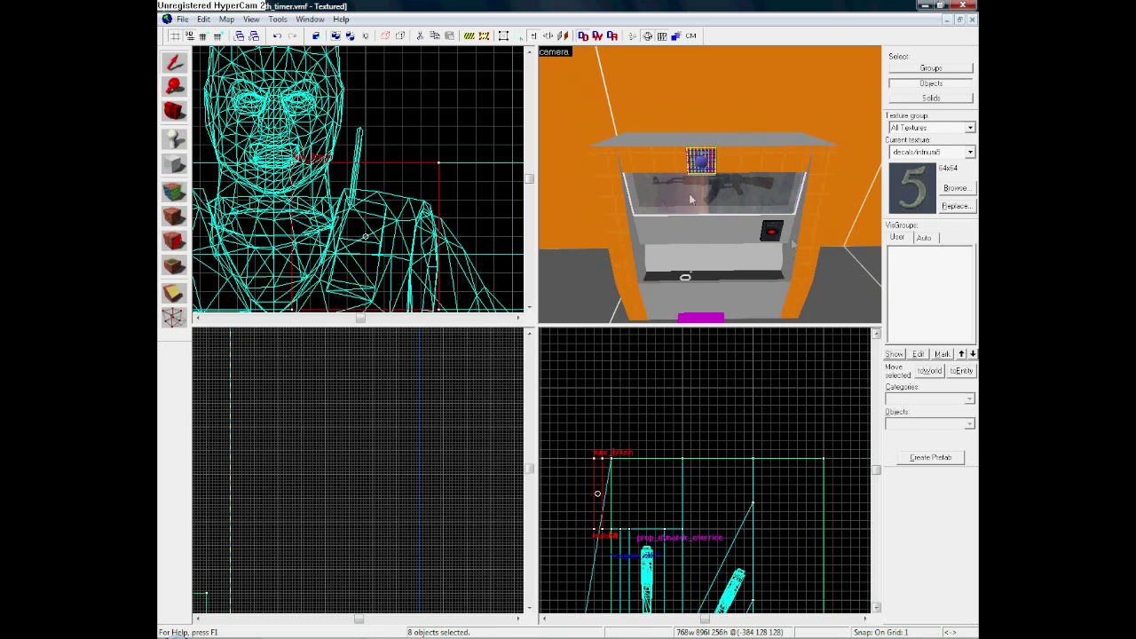
Step: Remove the two room wall brushes from the selection, leaving only the six number brushes selected
{"action": "scroll", "coordinate": [366, 389], "scroll_direction": "up", "scroll_amount": 4}
{"action": "scroll", "coordinate": [367, 388], "scroll_direction": "down", "scroll_amount": 10}
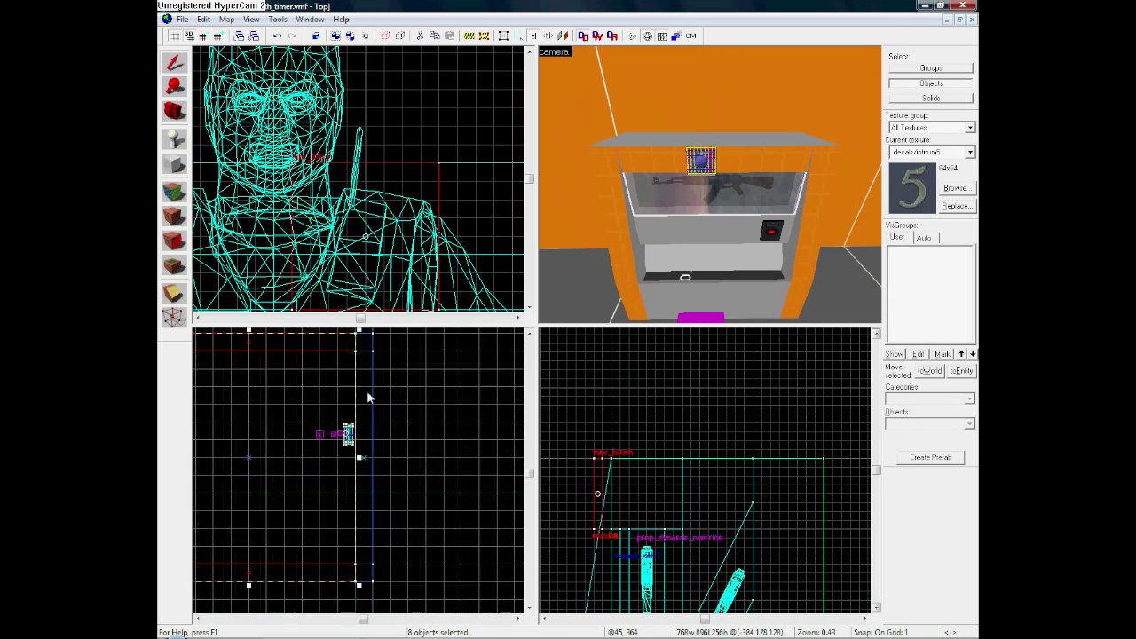
{"action": "scroll", "coordinate": [713, 243], "scroll_direction": "down", "scroll_amount": 5}
{"action": "left_click_drag", "start_coordinate": [741, 231], "coordinate": [696, 193]}
{"action": "left_click", "coordinate": [690, 185], "text": "ctrl"}
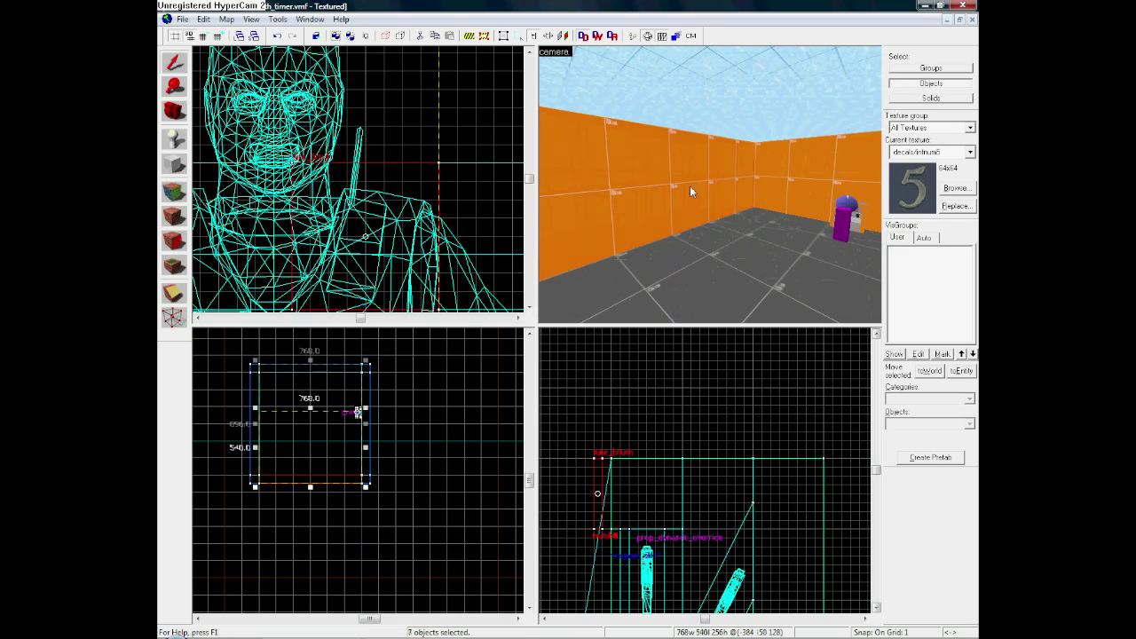
{"action": "key", "text": "Right"}
{"action": "left_click", "coordinate": [733, 186], "text": "ctrl"}
{"action": "scroll", "coordinate": [318, 471], "scroll_direction": "up", "scroll_amount": 4}
{"action": "scroll", "coordinate": [349, 456], "scroll_direction": "up", "scroll_amount": 6}
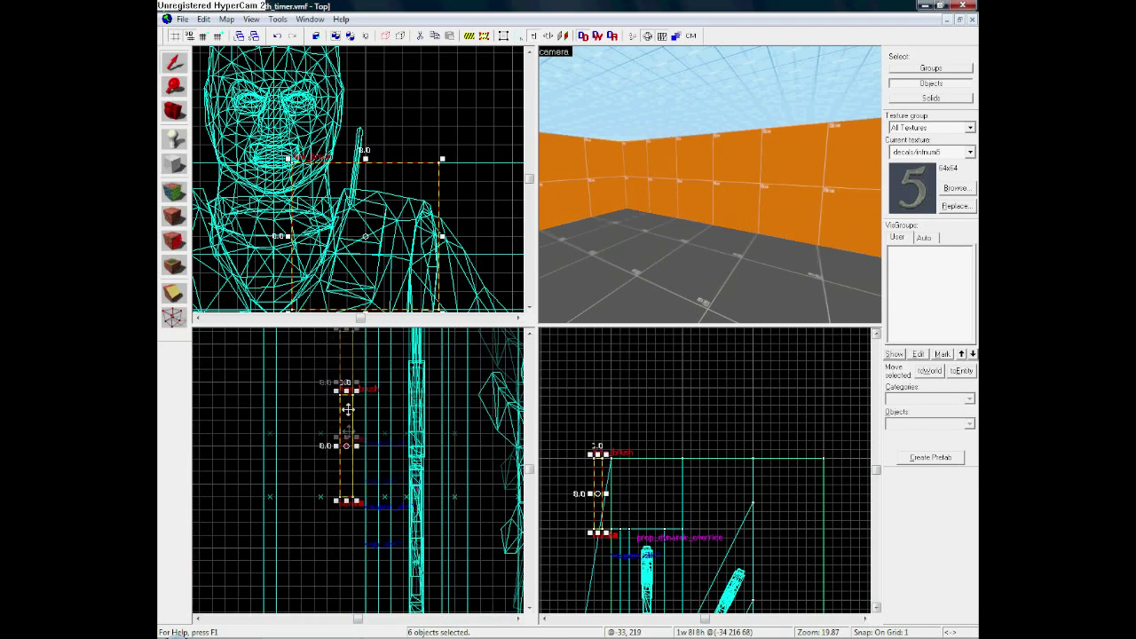
Step: Move the stacked number brushes 1 unit back into the machine and shift them sideways to centre them on its header
{"action": "mouse_move", "coordinate": [346, 427]}
{"action": "left_mouse_down"}
{"action": "mouse_move", "coordinate": [348, 444]}
{"action": "mouse_move", "coordinate": [364, 434]}
{"action": "left_mouse_up"}
{"action": "key", "text": "Right"}
{"action": "key", "text": "w"}
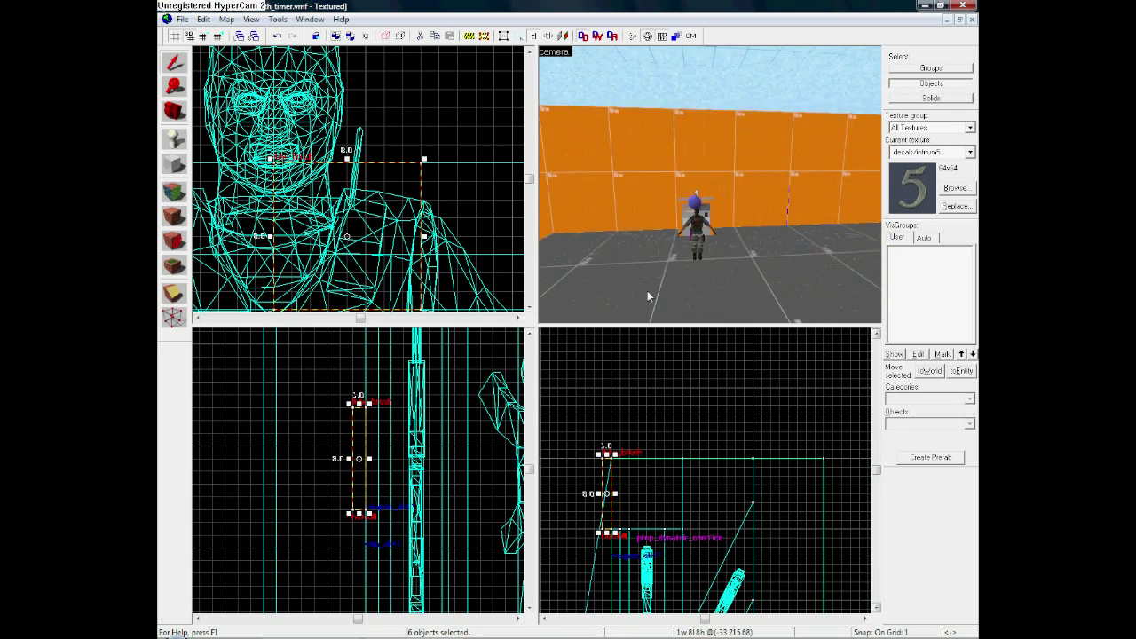
{"action": "key", "text": "Down"}
{"action": "key", "text": "Right"}
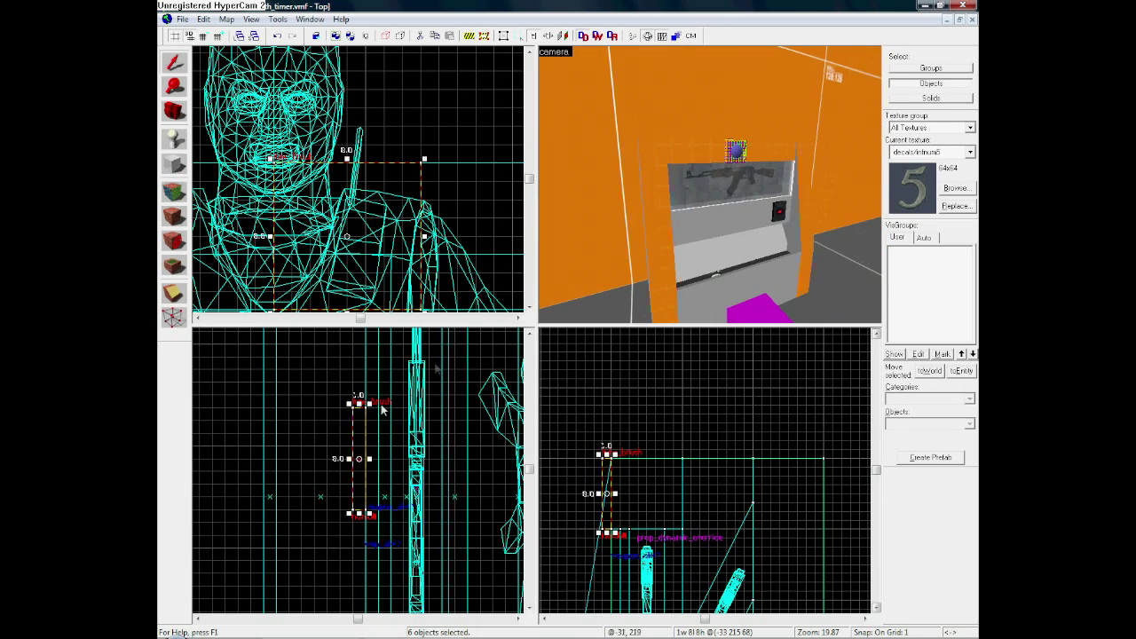
{"action": "left_click_drag", "start_coordinate": [353, 430], "coordinate": [354, 480]}
Step: Place a math_counter entity on the floor in front of the machine, beside the purple box
{"action": "key", "text": "s"}
{"action": "key", "text": "Right"}
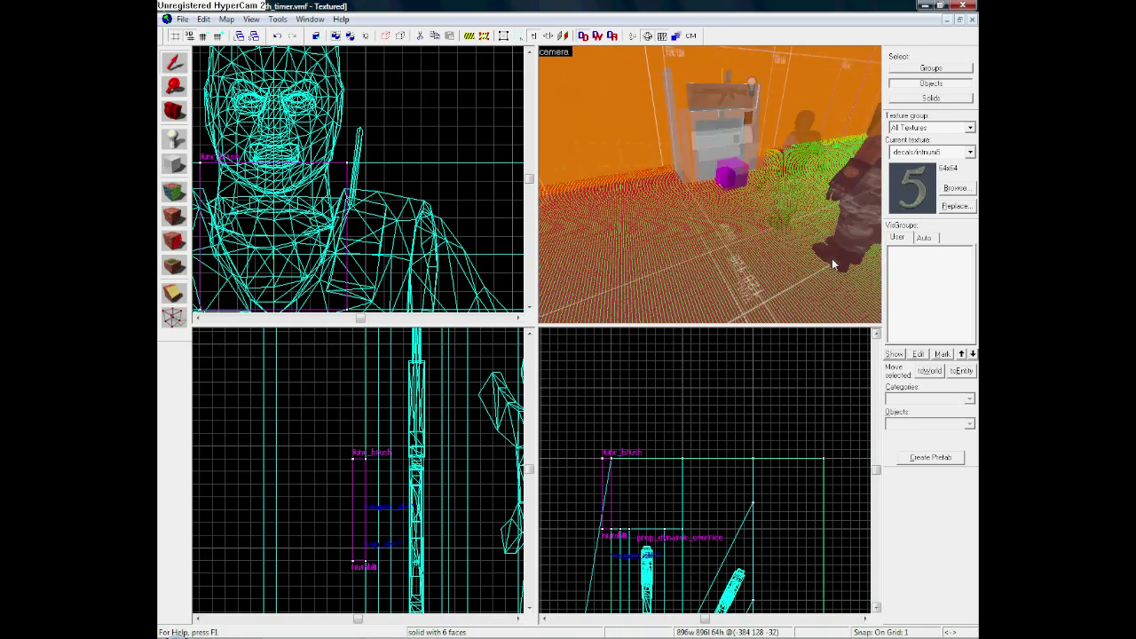
{"action": "key", "text": "Left"}
{"action": "left_click", "coordinate": [174, 139]}
{"action": "key", "text": "shift+e"}
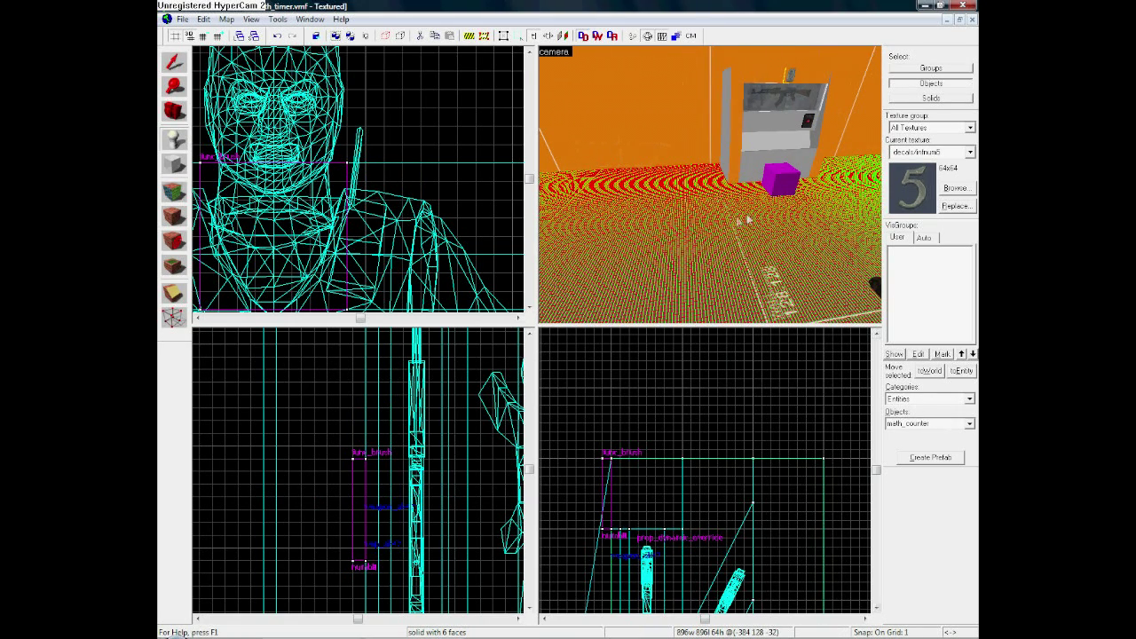
{"action": "left_click", "coordinate": [749, 202]}
{"action": "key", "text": "shift+s"}
{"action": "scroll", "coordinate": [347, 431], "scroll_direction": "down", "scroll_amount": 8}
{"action": "scroll", "coordinate": [304, 426], "scroll_direction": "up", "scroll_amount": 3}
Step: Duplicate the math_counter four times to form a row of five along the floor
{"action": "left_click_drag", "start_coordinate": [292, 491], "coordinate": [289, 422], "text": "shift"}
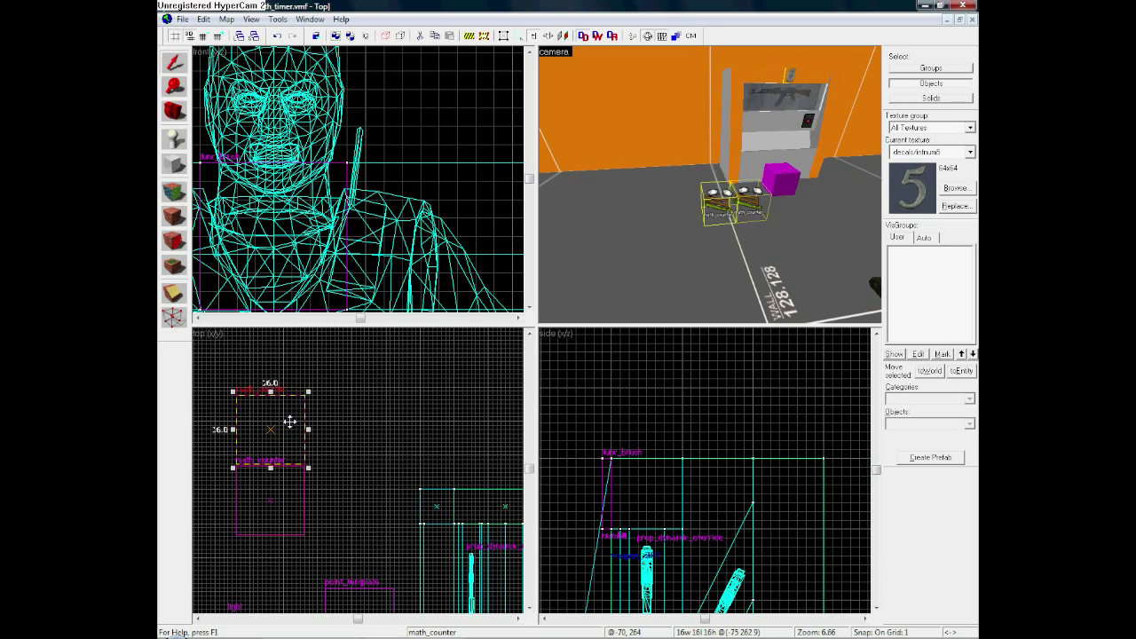
{"action": "key", "text": "Up"}
{"action": "mouse_move", "coordinate": [285, 474]}
{"action": "left_mouse_down", "text": "shift"}
{"action": "mouse_move", "coordinate": [284, 391]}
{"action": "mouse_move", "coordinate": [284, 411]}
{"action": "left_mouse_up", "text": "shift"}
{"action": "key", "text": "Up"}
{"action": "key", "text": "Up"}
{"action": "left_click_drag", "start_coordinate": [283, 469], "coordinate": [283, 404], "text": "shift"}
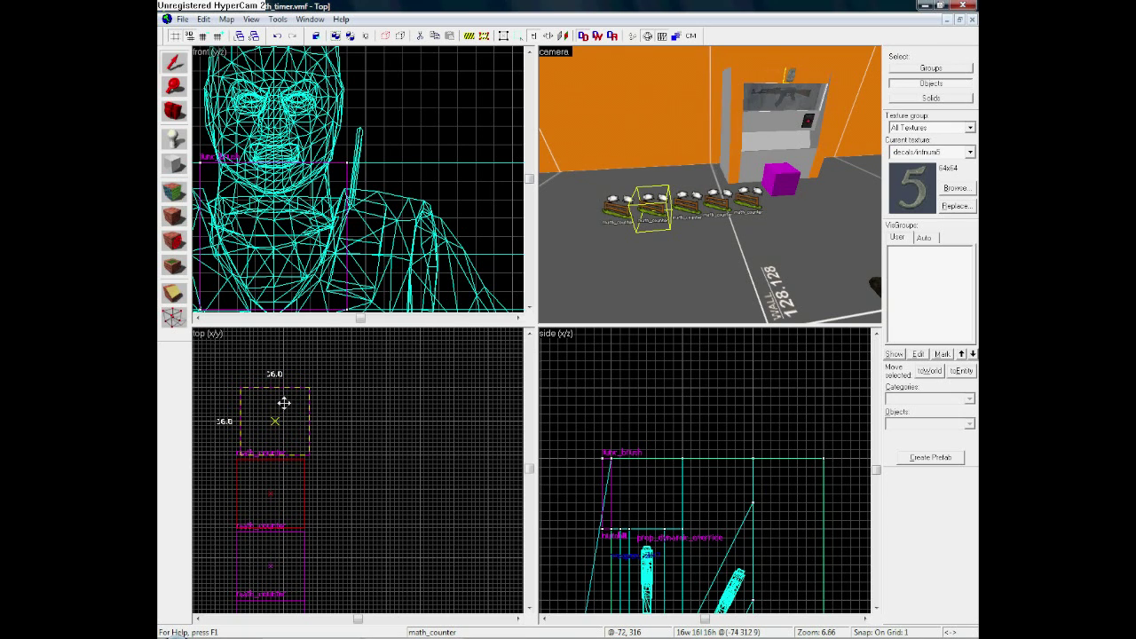
{"action": "left_click", "coordinate": [639, 274]}
Step: Name the math_counter nearest the purple box m5 and set its maximum legal value to 1
{"action": "left_click", "coordinate": [752, 206]}
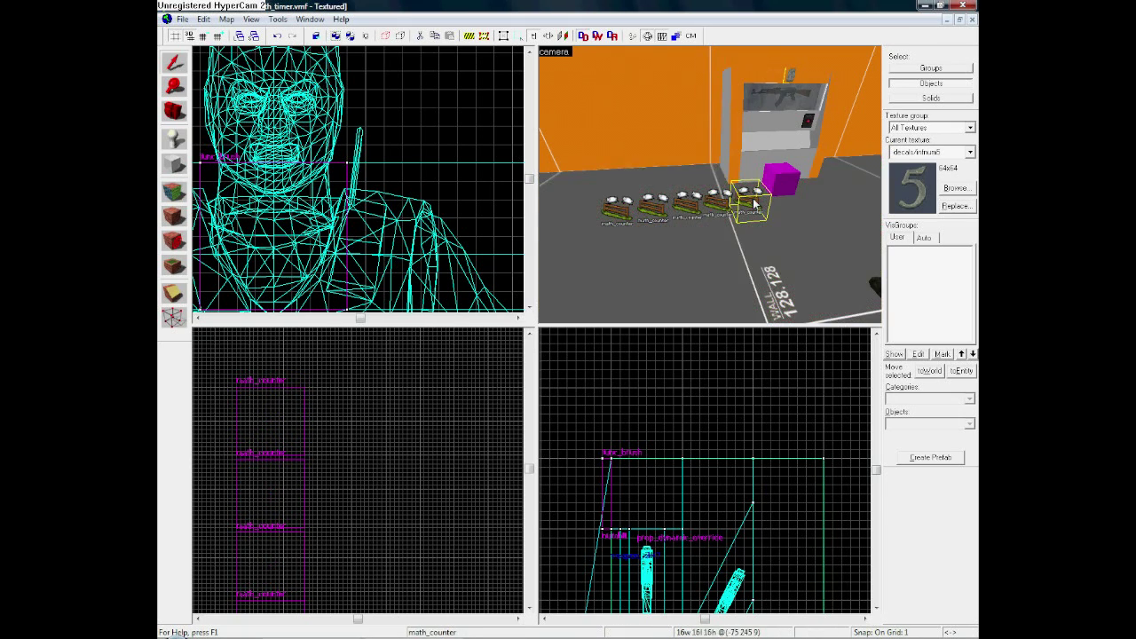
{"action": "key", "text": "alt+Return"}
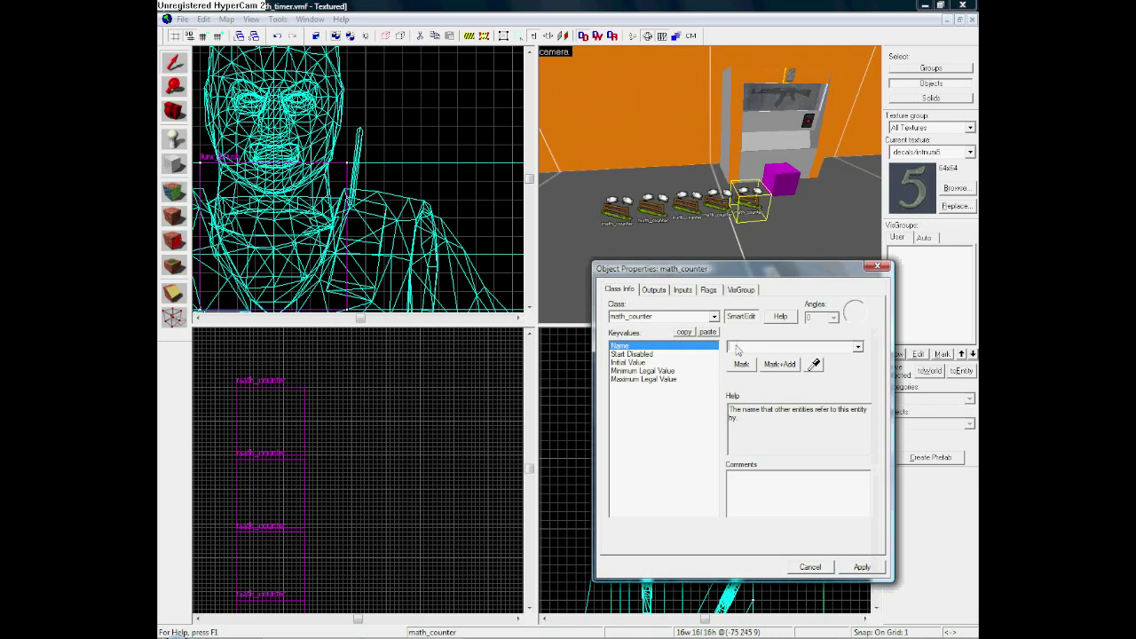
{"action": "type", "text": "m5"}
{"action": "left_click", "coordinate": [653, 380]}
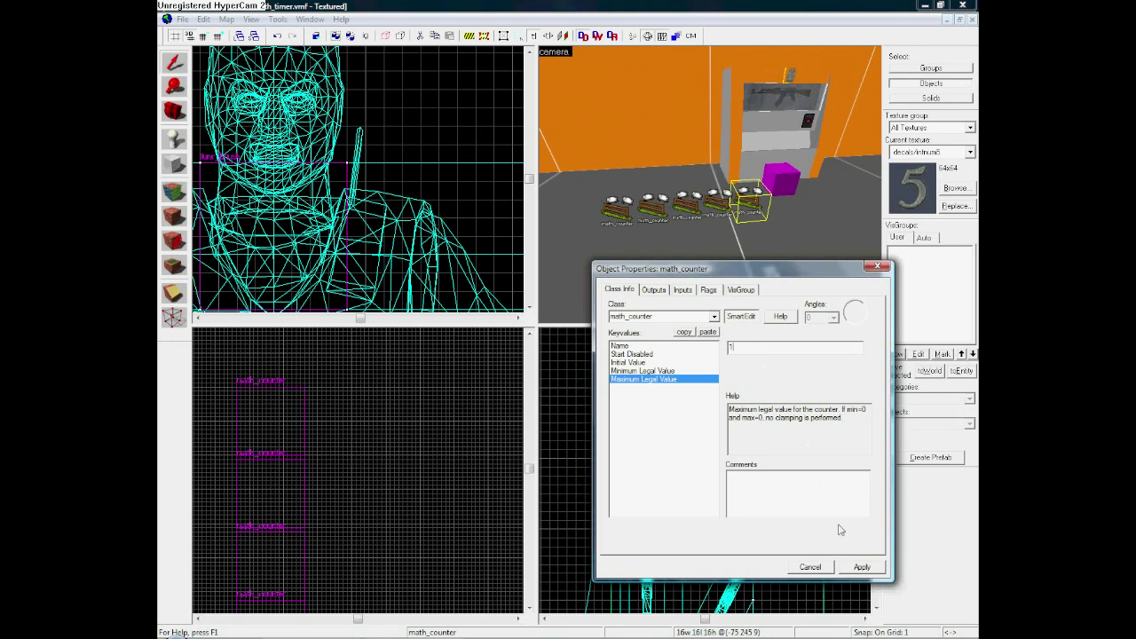
Step: Set the maximum legal value of the second math_counter from the purple box to 2 and name it m3
{"action": "left_click", "coordinate": [718, 202]}
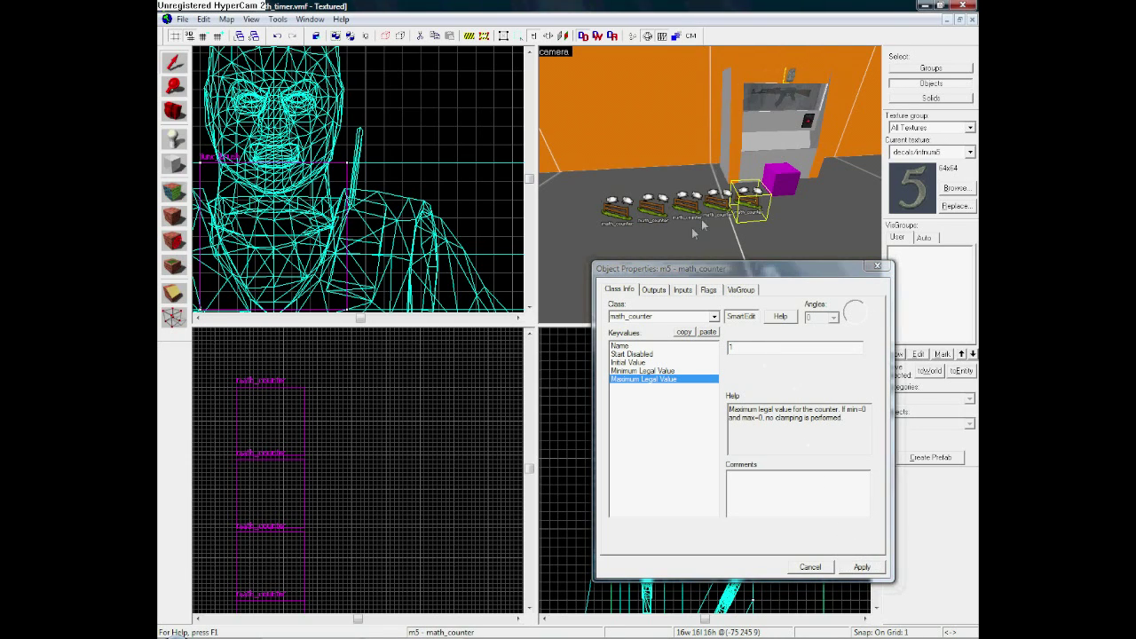
{"action": "left_click", "coordinate": [738, 347]}
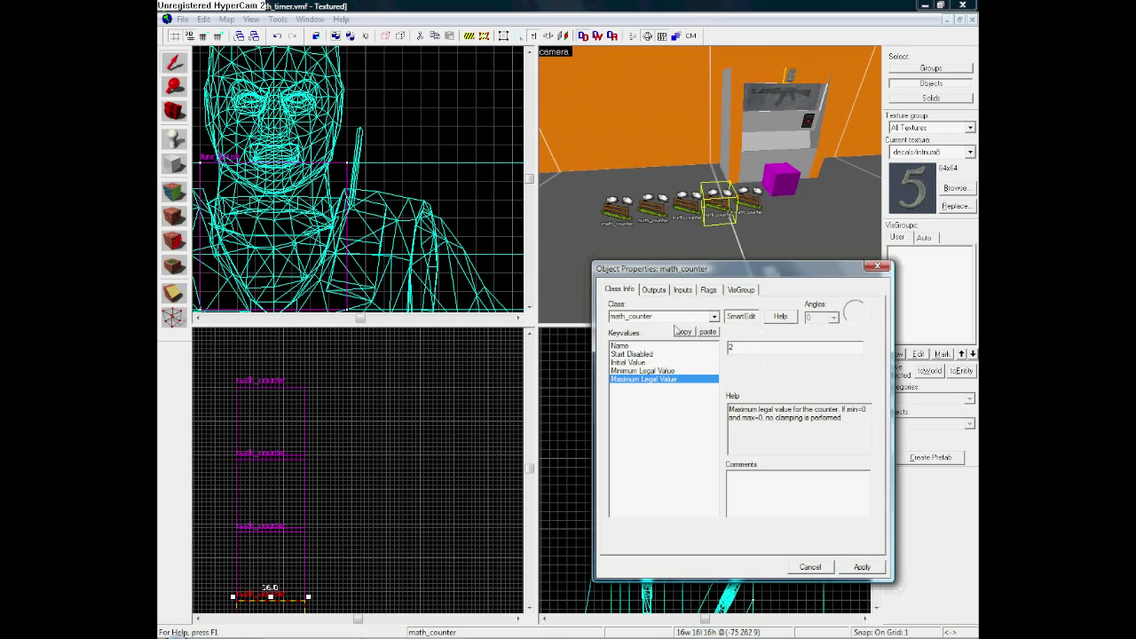
{"action": "left_click", "coordinate": [650, 346]}
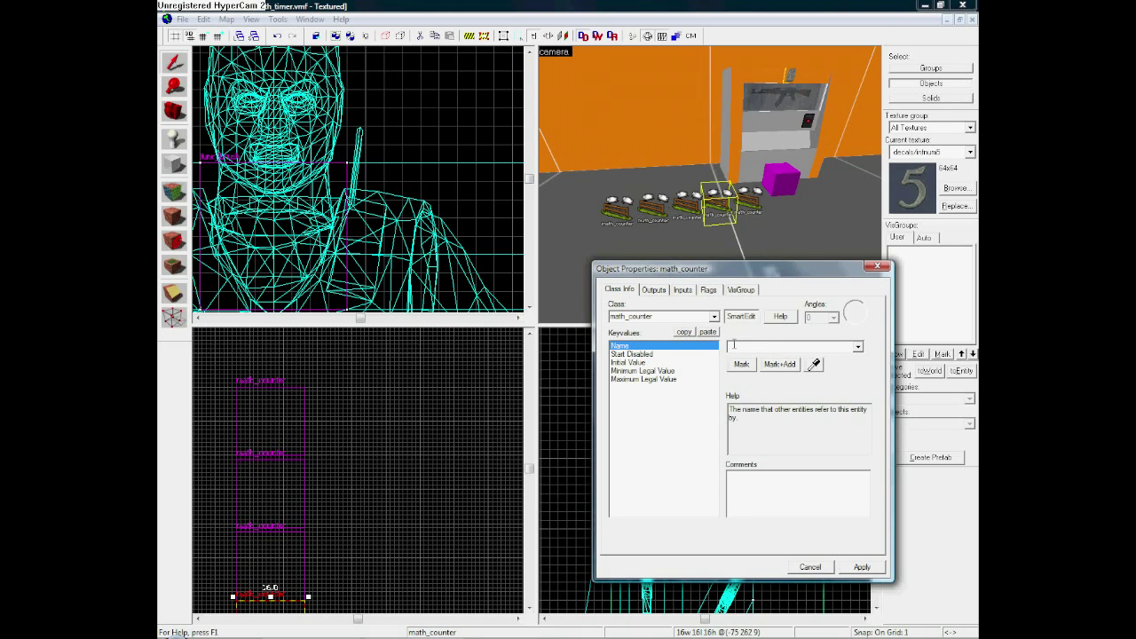
{"action": "left_click", "coordinate": [734, 346]}
{"action": "type", "text": "m4"}
Step: Rename the math_counter nearest the purple box m4 and apply the change
{"action": "left_click", "coordinate": [750, 201]}
{"action": "left_click", "coordinate": [742, 346]}
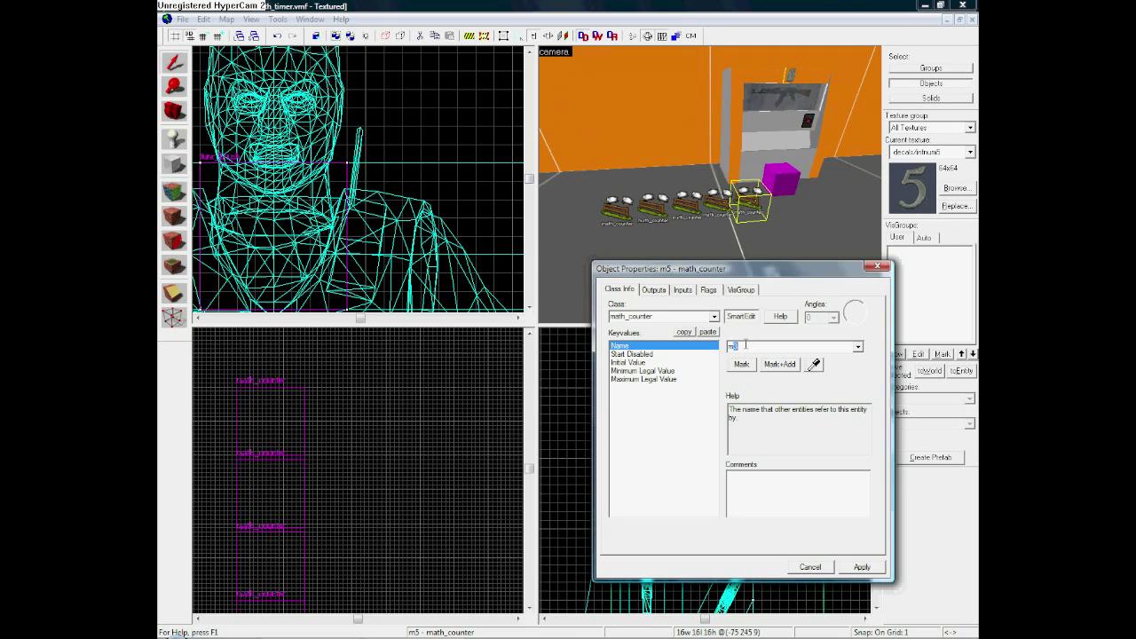
{"action": "type", "text": "m4"}
{"action": "left_click", "coordinate": [862, 566]}
{"action": "left_click", "coordinate": [708, 216]}
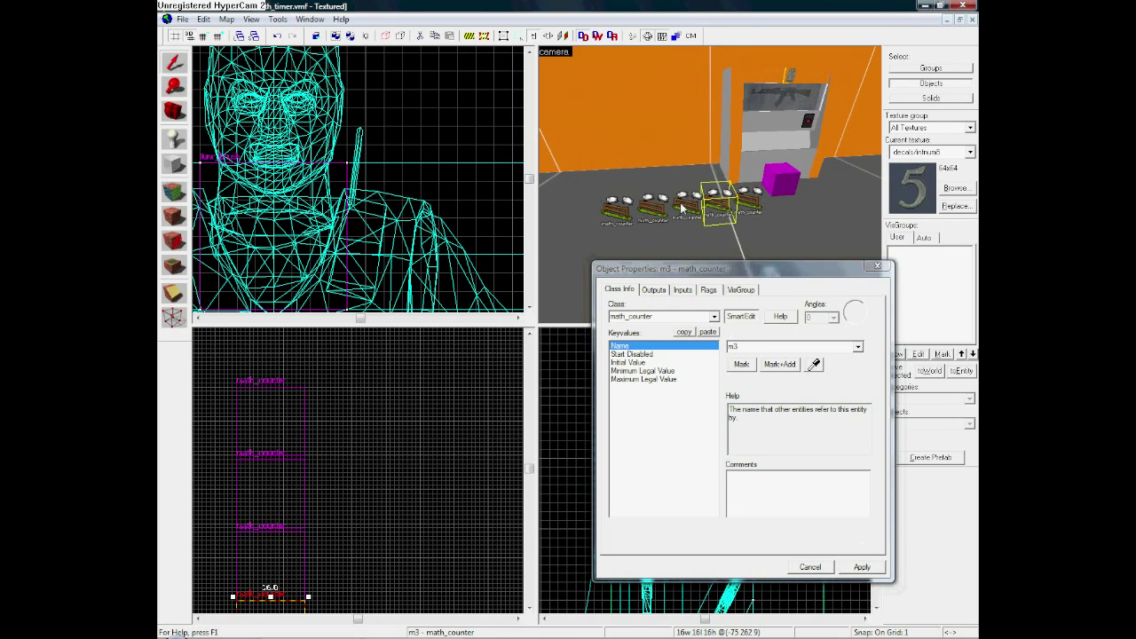
Step: Name the middle math_counter m2 and set its maximum legal value to 3
{"action": "left_click", "coordinate": [684, 209]}
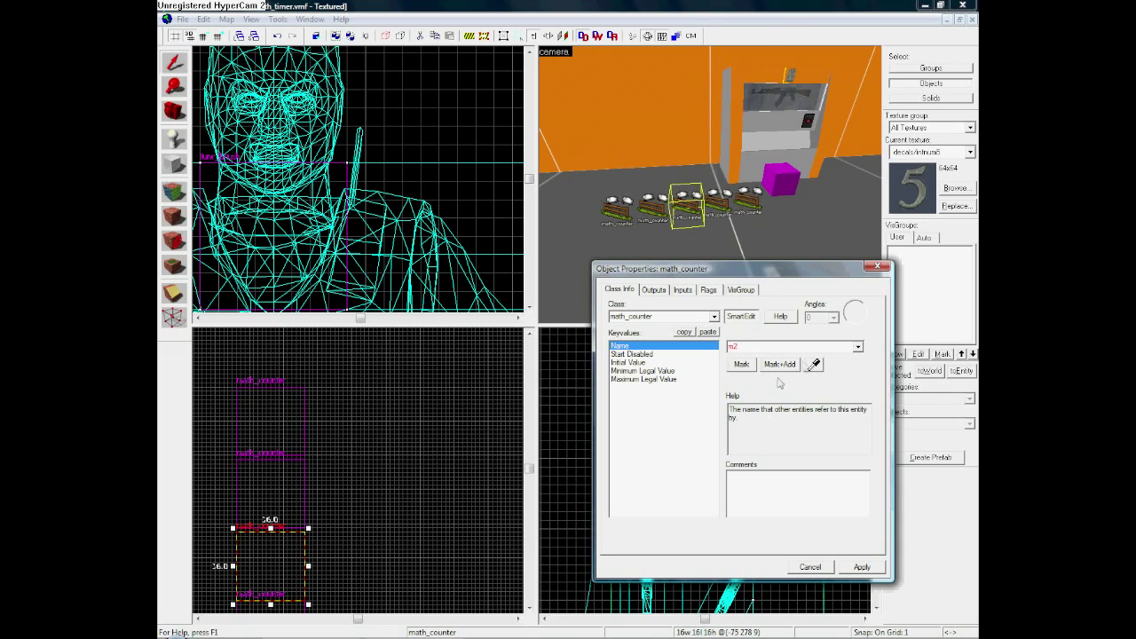
{"action": "left_click", "coordinate": [862, 568]}
{"action": "left_click", "coordinate": [648, 379]}
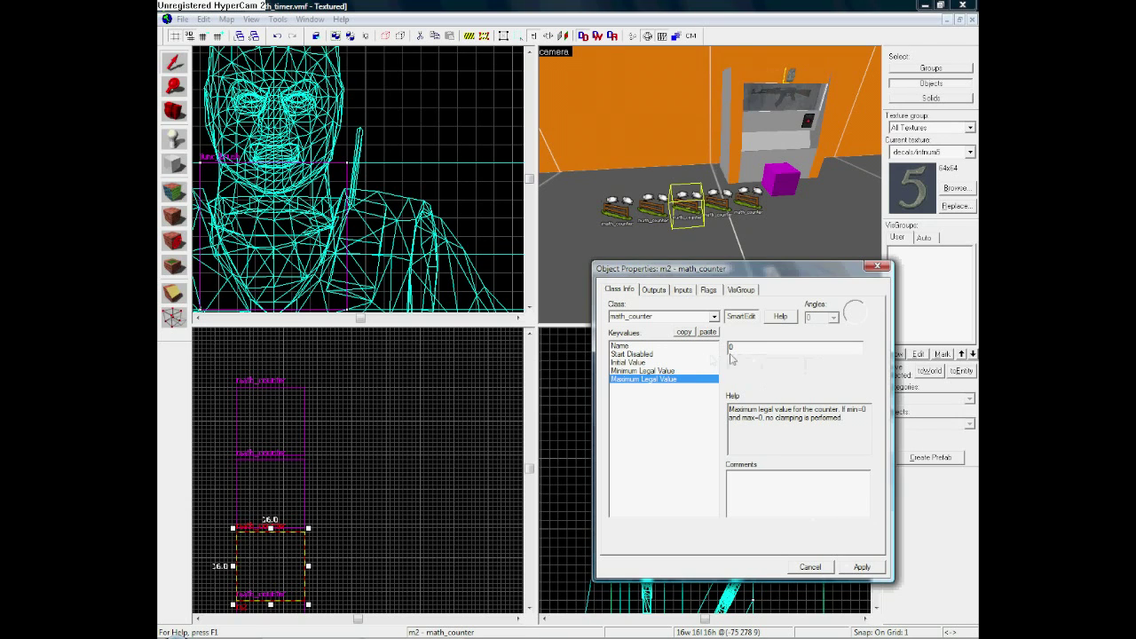
{"action": "type", "text": "3"}
{"action": "left_click", "coordinate": [863, 568]}
Step: Change the maximum legal value of the fourth math_counter from the purple box and name it m1
{"action": "left_click", "coordinate": [654, 207]}
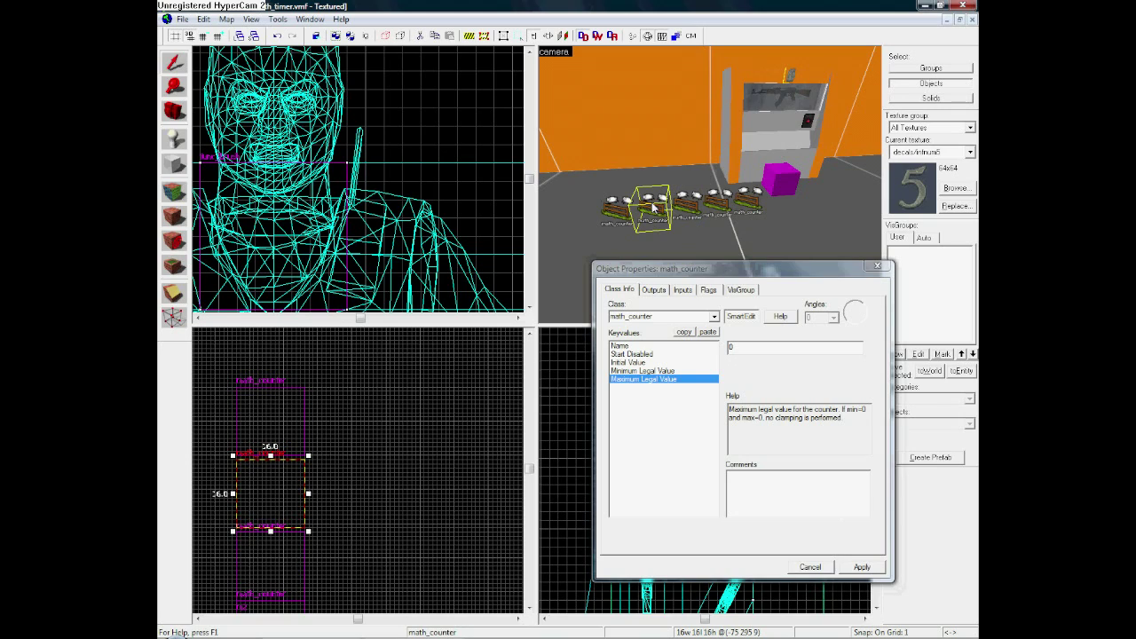
{"action": "left_click", "coordinate": [750, 352]}
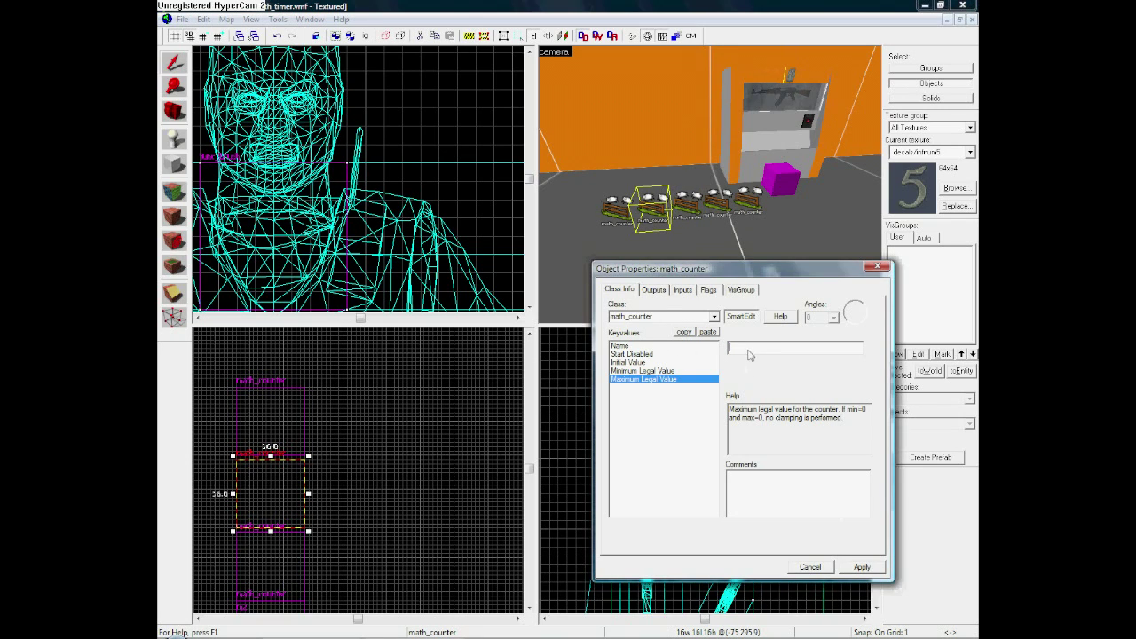
{"action": "left_click", "coordinate": [863, 566]}
{"action": "left_click", "coordinate": [647, 346]}
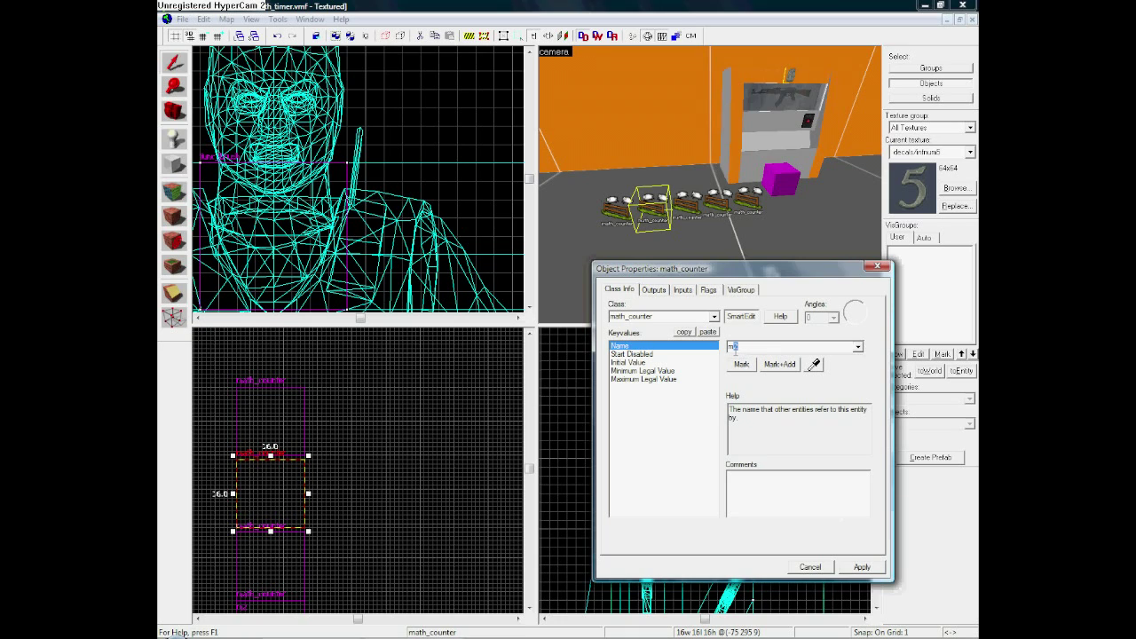
{"action": "type", "text": "m1"}
{"action": "left_click", "coordinate": [862, 566]}
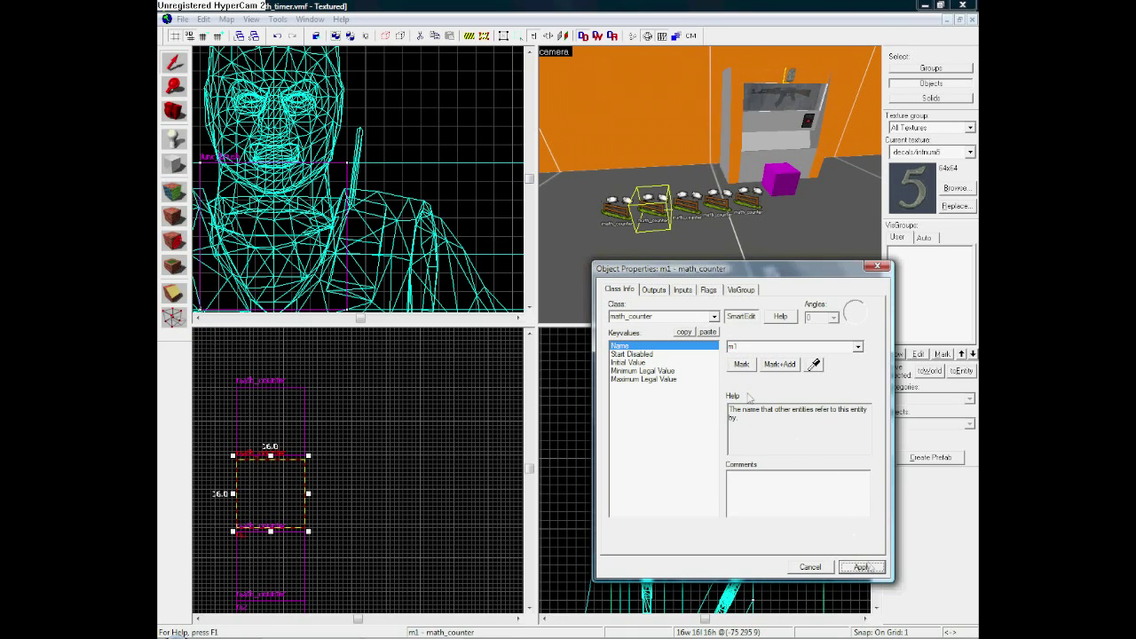
Step: Name the math_counter farthest from the purple box m0 and set its maximum legal value to 5
{"action": "left_click", "coordinate": [669, 205]}
{"action": "left_click", "coordinate": [616, 213]}
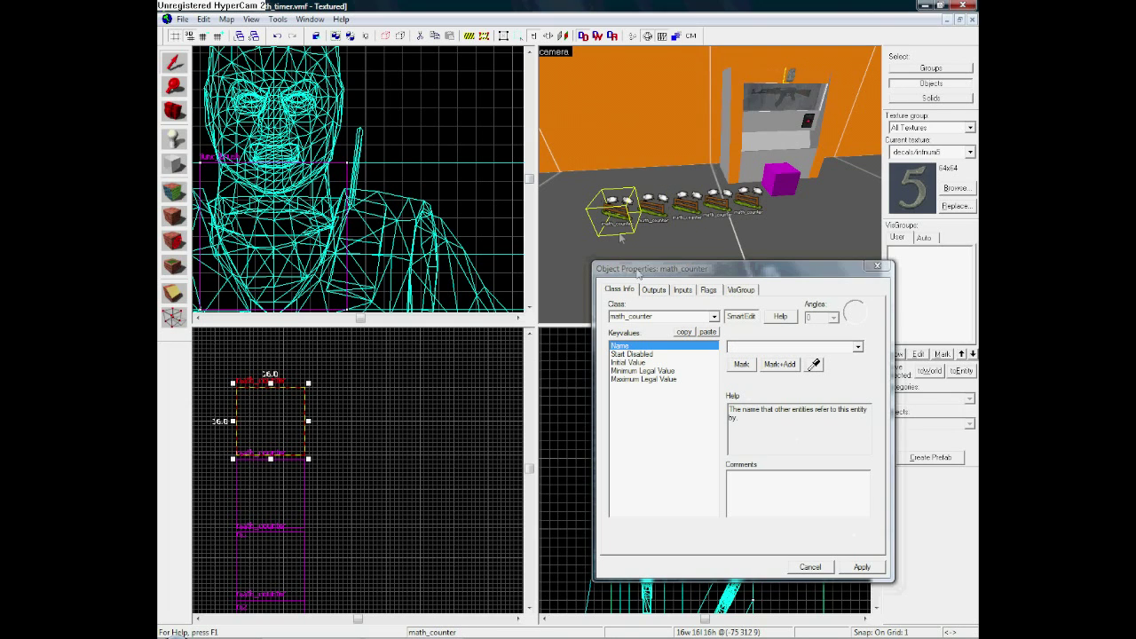
{"action": "left_click", "coordinate": [730, 347]}
{"action": "type", "text": "m0"}
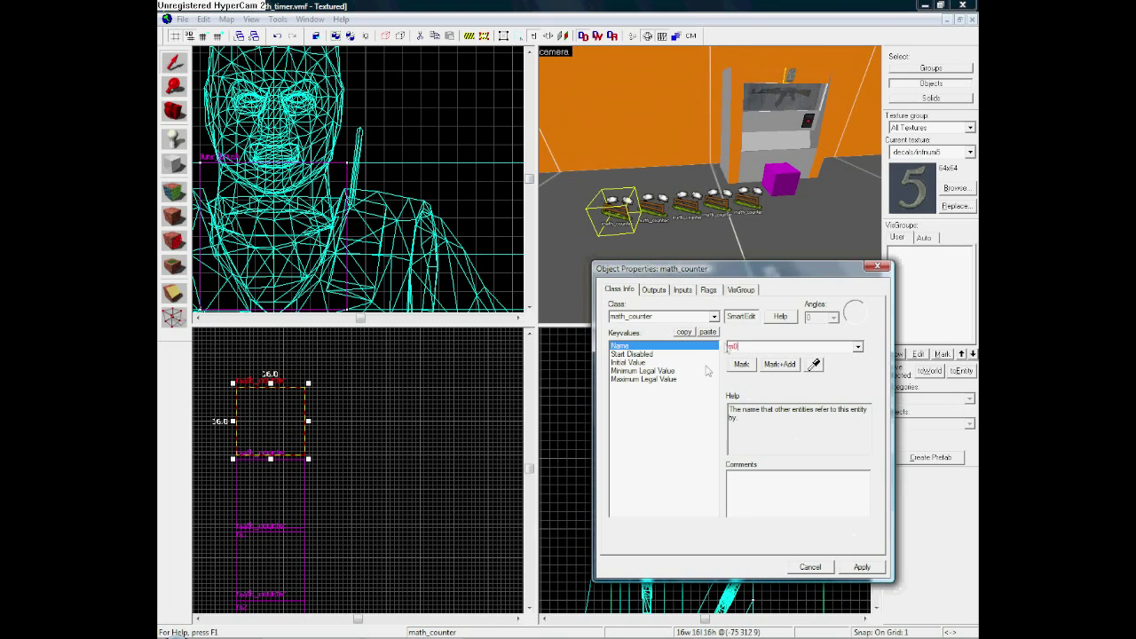
{"action": "left_click", "coordinate": [657, 380]}
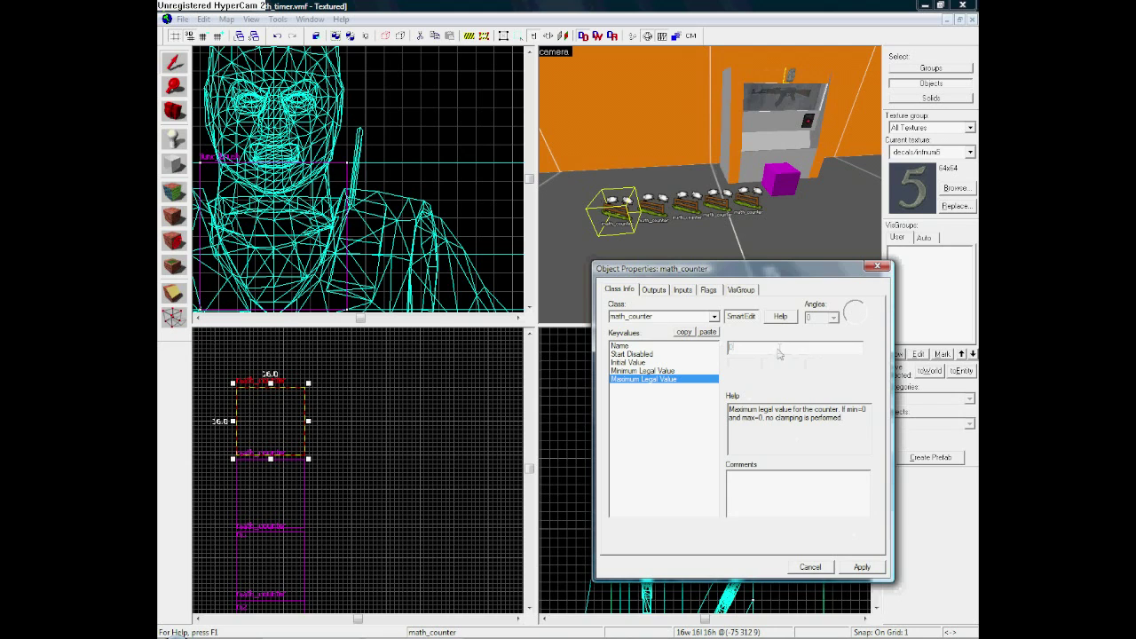
{"action": "type", "text": "5"}
{"action": "left_click", "coordinate": [861, 566]}
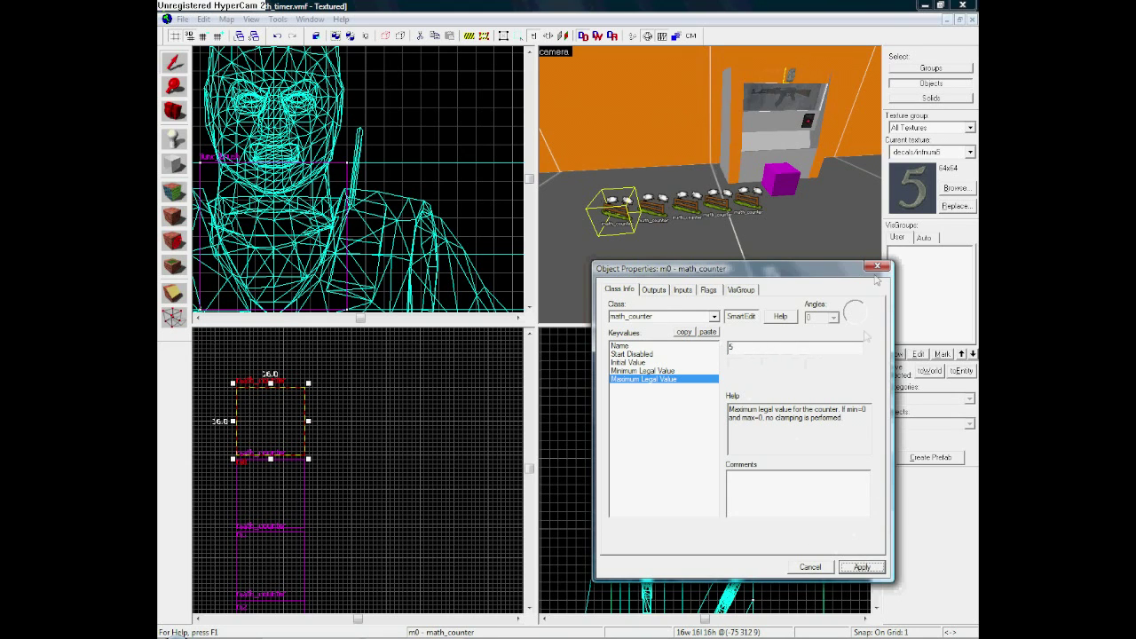
{"action": "left_click", "coordinate": [876, 267]}
Step: Add an OnPressed output targeting m0 to the func_button on the weapon machine
{"action": "double_click", "coordinate": [810, 121]}
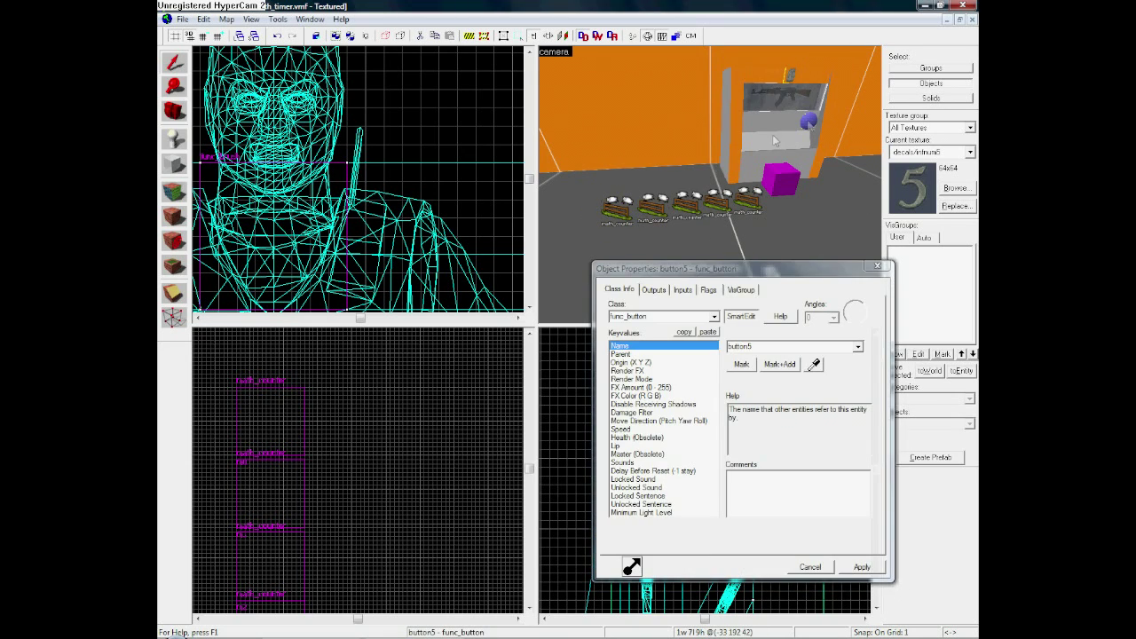
{"action": "left_click", "coordinate": [655, 290]}
{"action": "left_click", "coordinate": [680, 538]}
{"action": "left_click", "coordinate": [846, 453]}
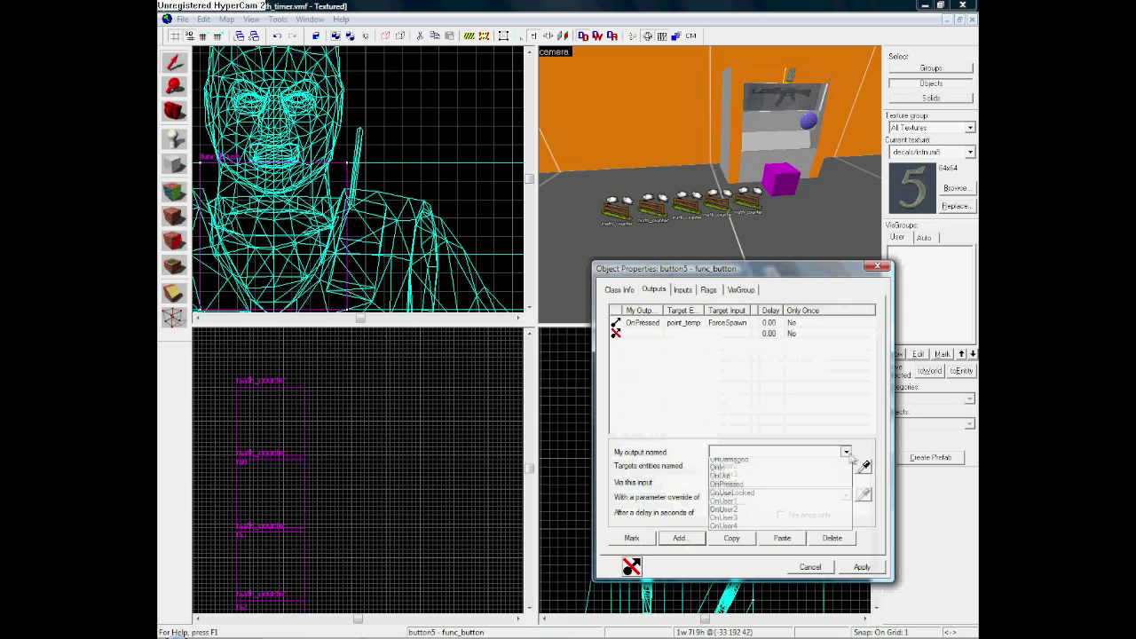
{"action": "left_click", "coordinate": [808, 488]}
{"action": "left_click", "coordinate": [846, 466]}
{"action": "left_click", "coordinate": [821, 490]}
Step: Set the new button output's input to Add with a parameter override of 1 and apply it
{"action": "left_click", "coordinate": [846, 481]}
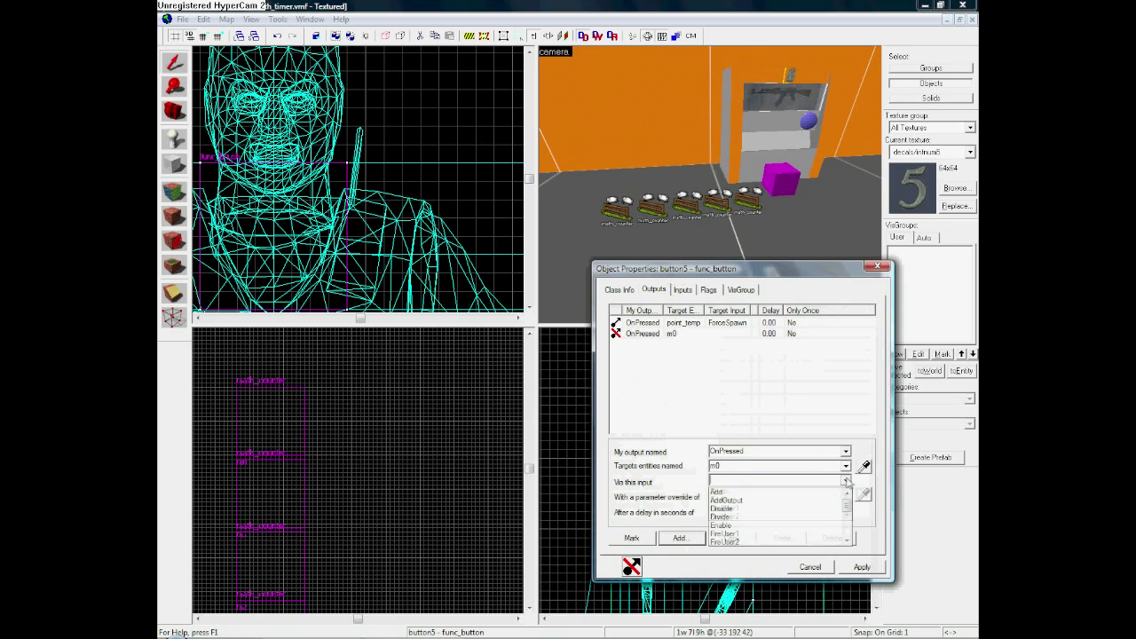
{"action": "left_click", "coordinate": [754, 526]}
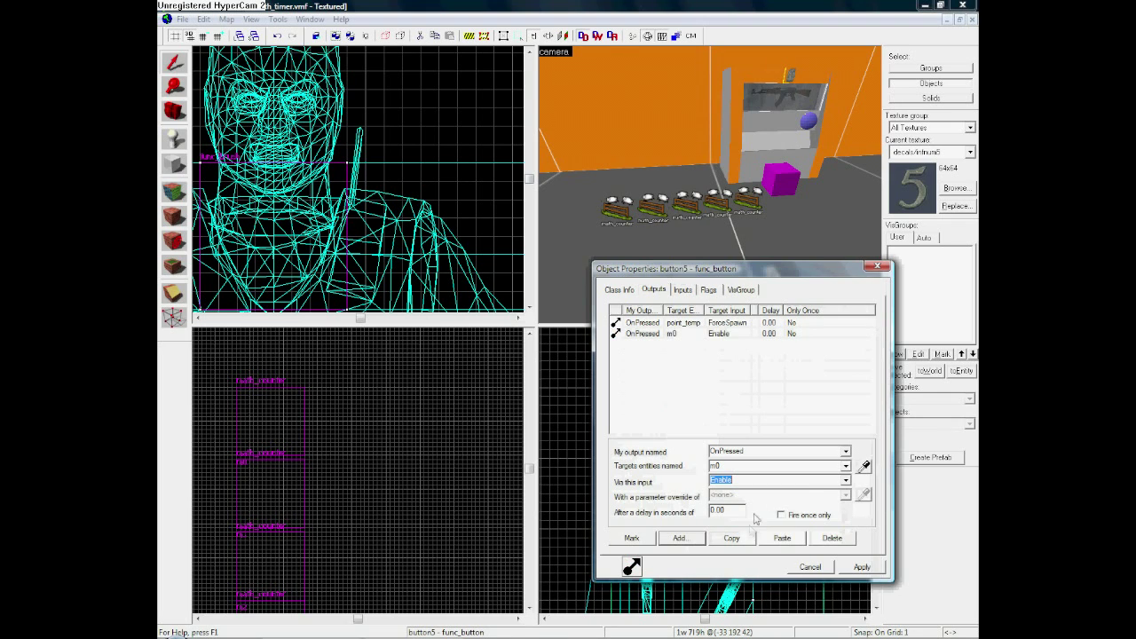
{"action": "left_click", "coordinate": [846, 480]}
{"action": "left_click", "coordinate": [750, 496]}
{"action": "left_click", "coordinate": [755, 497]}
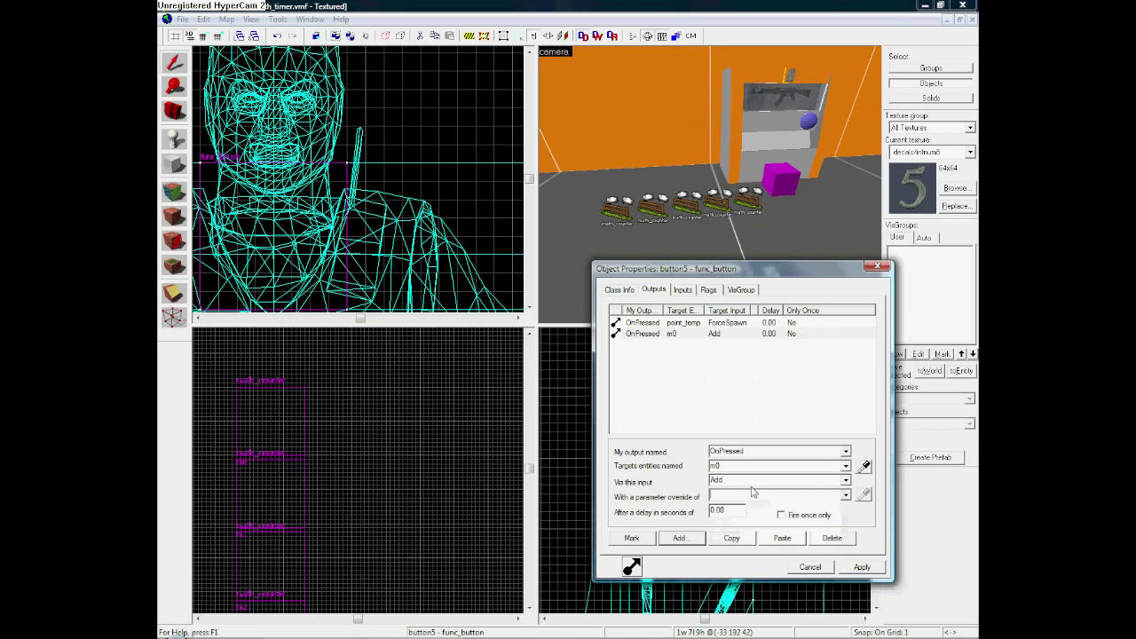
{"action": "type", "text": "1"}
{"action": "left_click", "coordinate": [854, 568]}
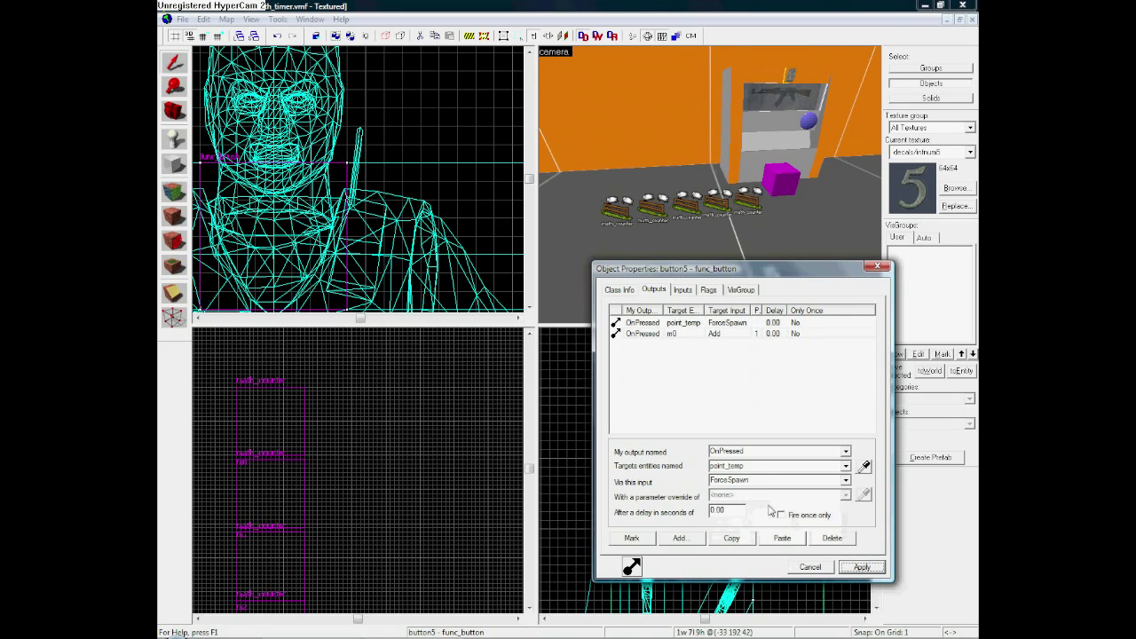
Step: Copy the button's m0 Add output and paste it four times
{"action": "left_click", "coordinate": [725, 335]}
{"action": "left_click", "coordinate": [729, 539]}
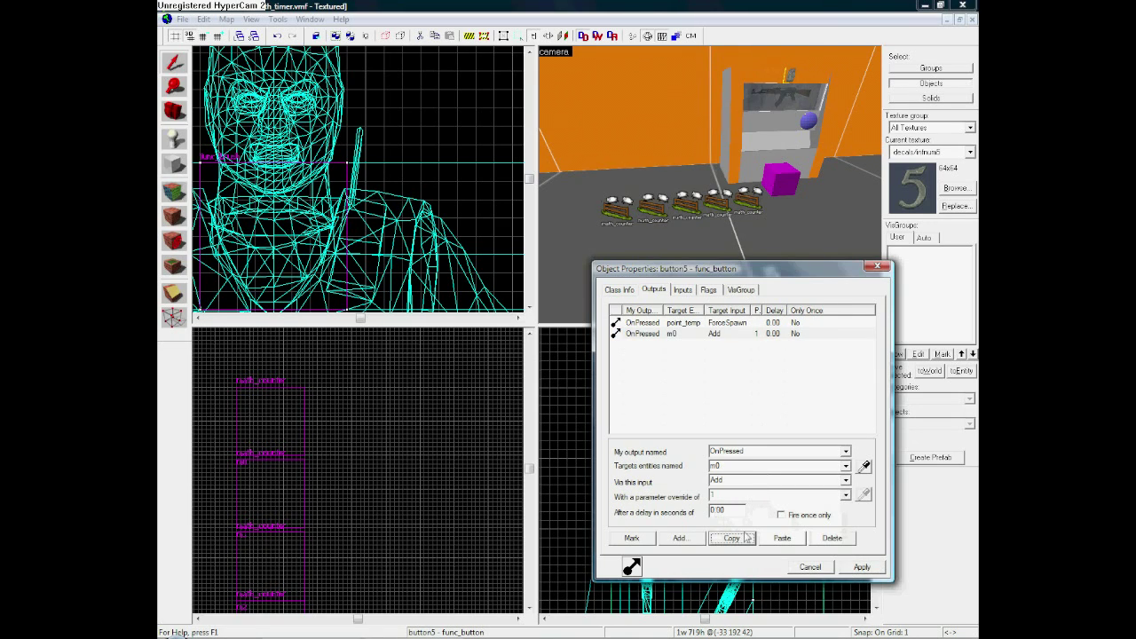
{"action": "left_click", "coordinate": [784, 540]}
{"action": "left_click", "coordinate": [785, 539]}
{"action": "left_click", "coordinate": [785, 539]}
{"action": "left_click", "coordinate": [784, 539]}
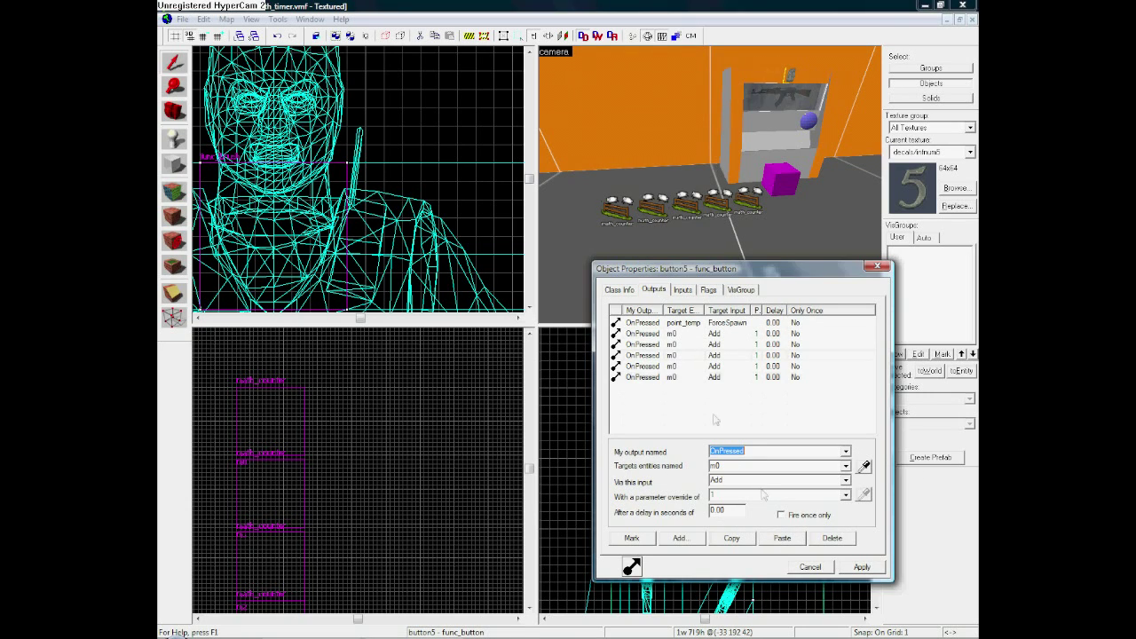
{"action": "left_click", "coordinate": [685, 365]}
{"action": "left_click", "coordinate": [674, 355]}
{"action": "left_click", "coordinate": [677, 344]}
{"action": "left_click", "coordinate": [676, 334]}
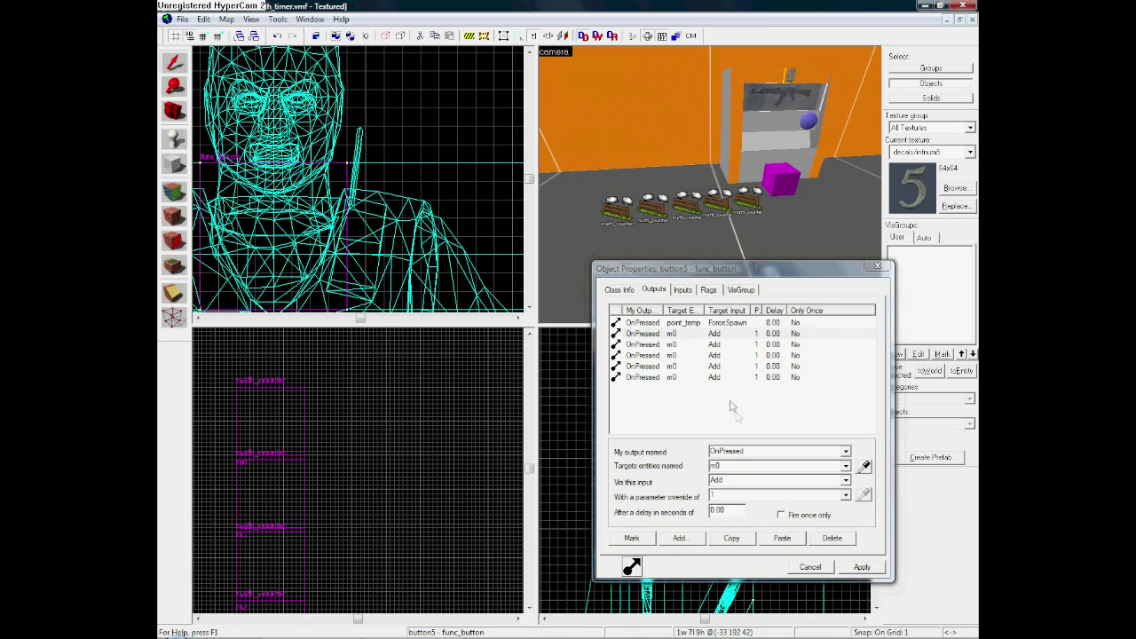
{"action": "left_click", "coordinate": [739, 335]}
Step: Retarget the second Add output of the button to m2 and the third to m1
{"action": "left_click", "coordinate": [739, 344]}
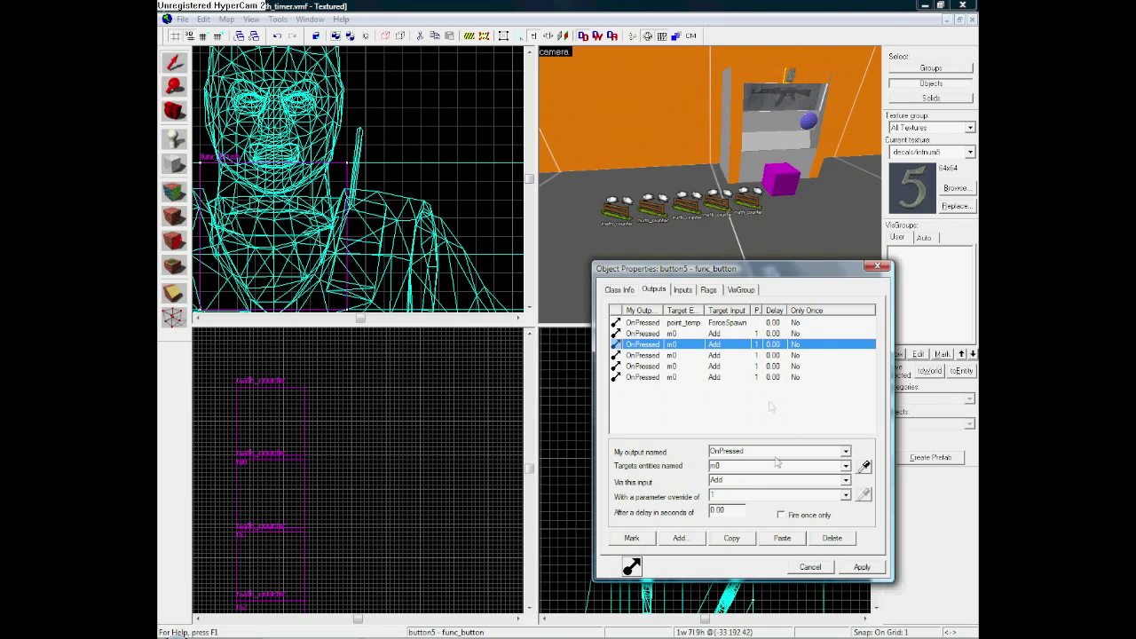
{"action": "left_click", "coordinate": [735, 467]}
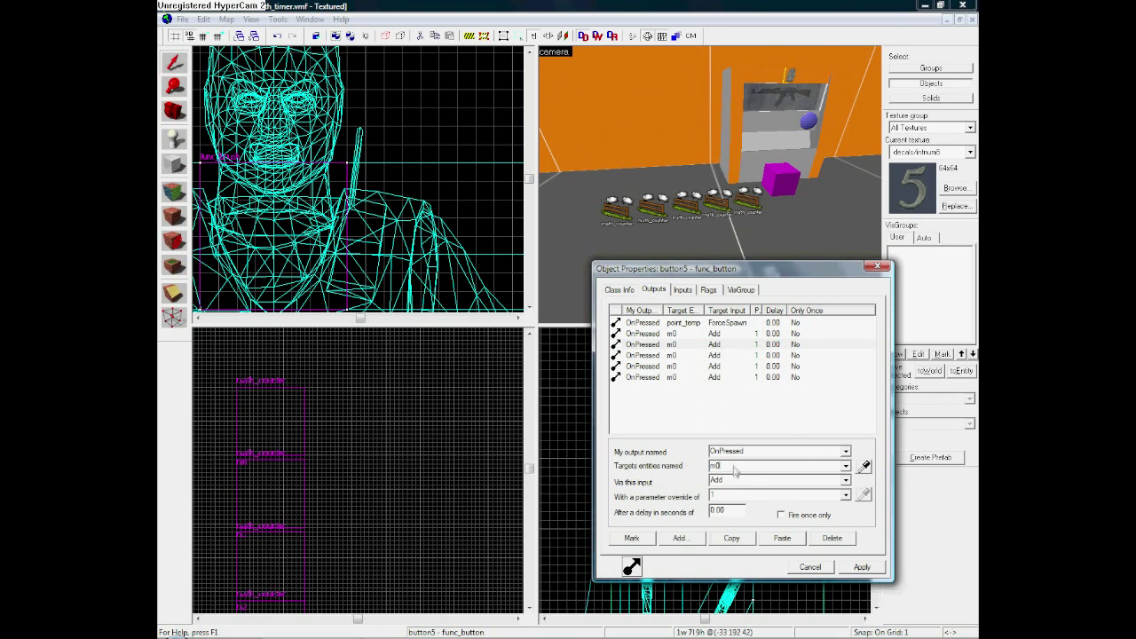
{"action": "type", "text": "m2"}
{"action": "left_click", "coordinate": [724, 355]}
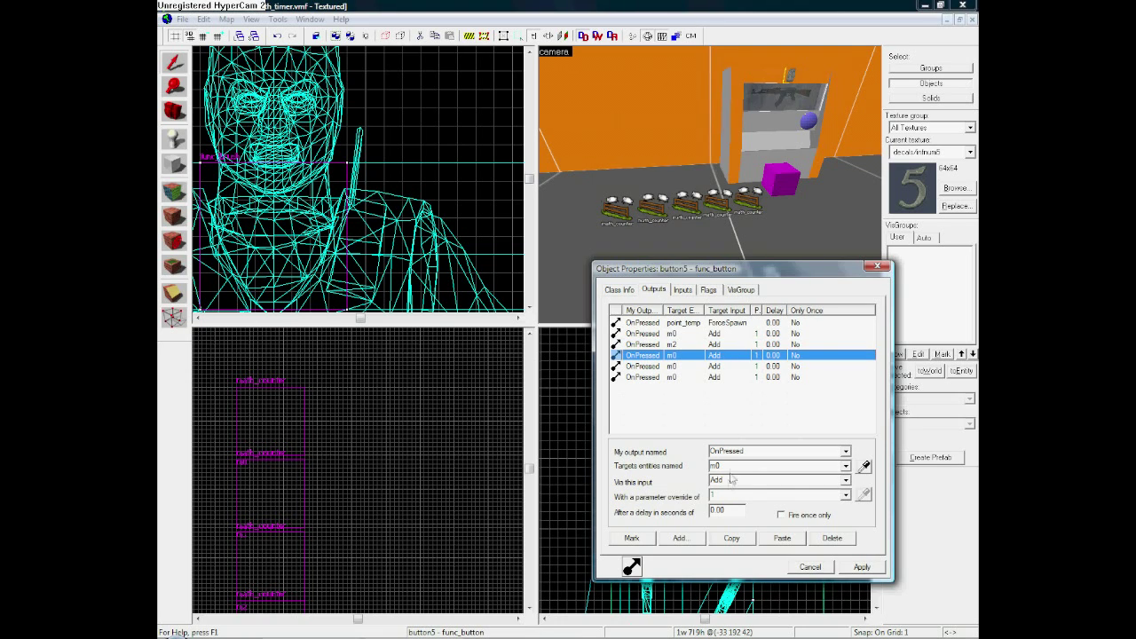
{"action": "left_click", "coordinate": [730, 467]}
{"action": "type", "text": "m1"}
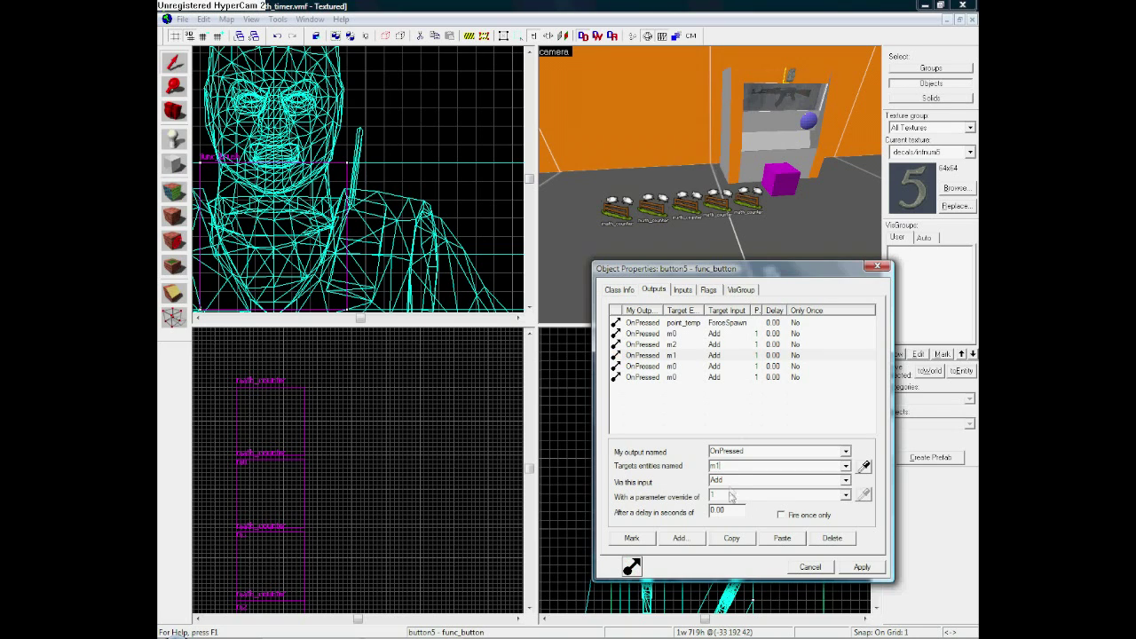
Step: Retarget the button's last two Add outputs to m3 and m4, then apply and close the properties
{"action": "left_click", "coordinate": [685, 371]}
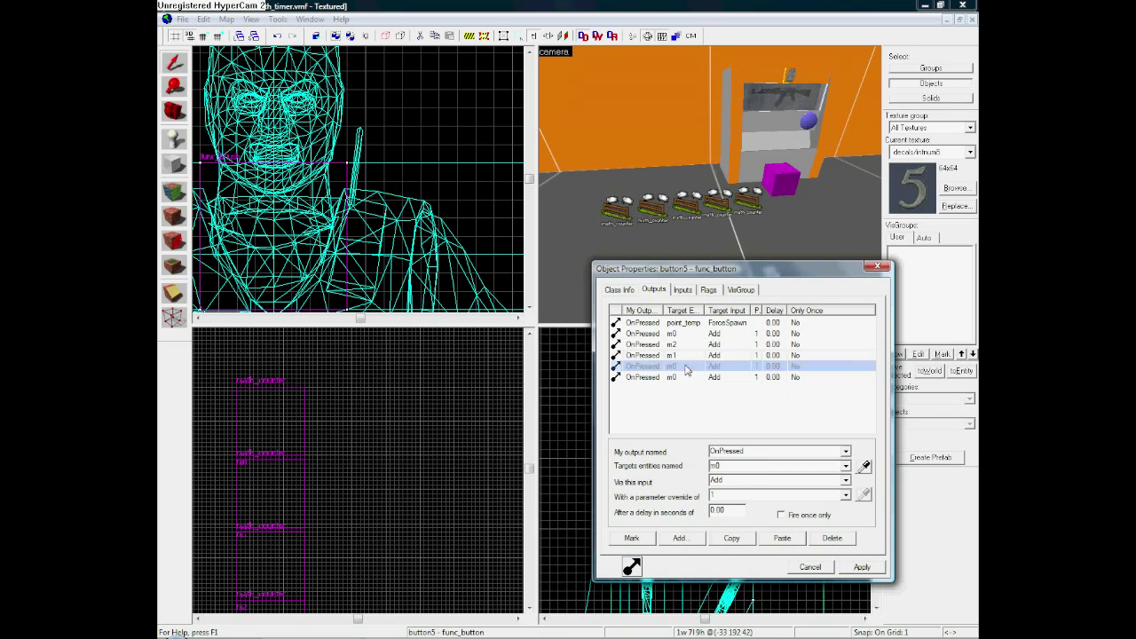
{"action": "left_click", "coordinate": [733, 468]}
{"action": "type", "text": "m"}
{"action": "type", "text": "3"}
{"action": "left_click", "coordinate": [675, 377]}
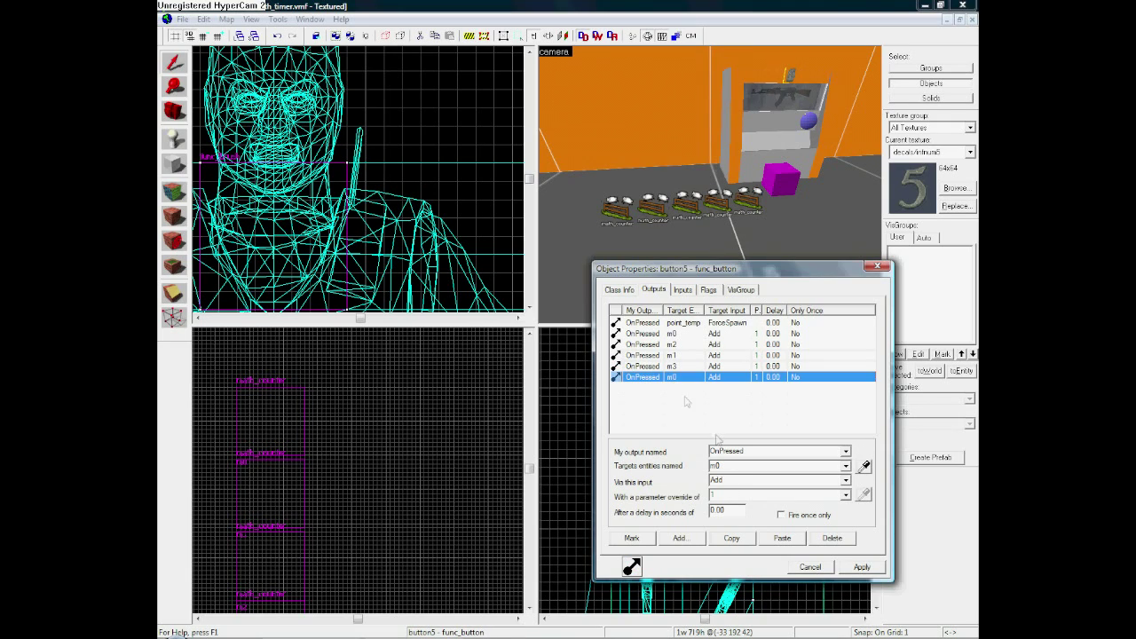
{"action": "left_click", "coordinate": [730, 466]}
{"action": "type", "text": "m4"}
{"action": "left_click", "coordinate": [866, 567]}
{"action": "left_click", "coordinate": [728, 374]}
{"action": "left_click", "coordinate": [846, 566]}
{"action": "left_click", "coordinate": [877, 267]}
Step: Add an OnHitMax output to m4, the math_counter nearest the purple box
{"action": "key", "text": "z"}
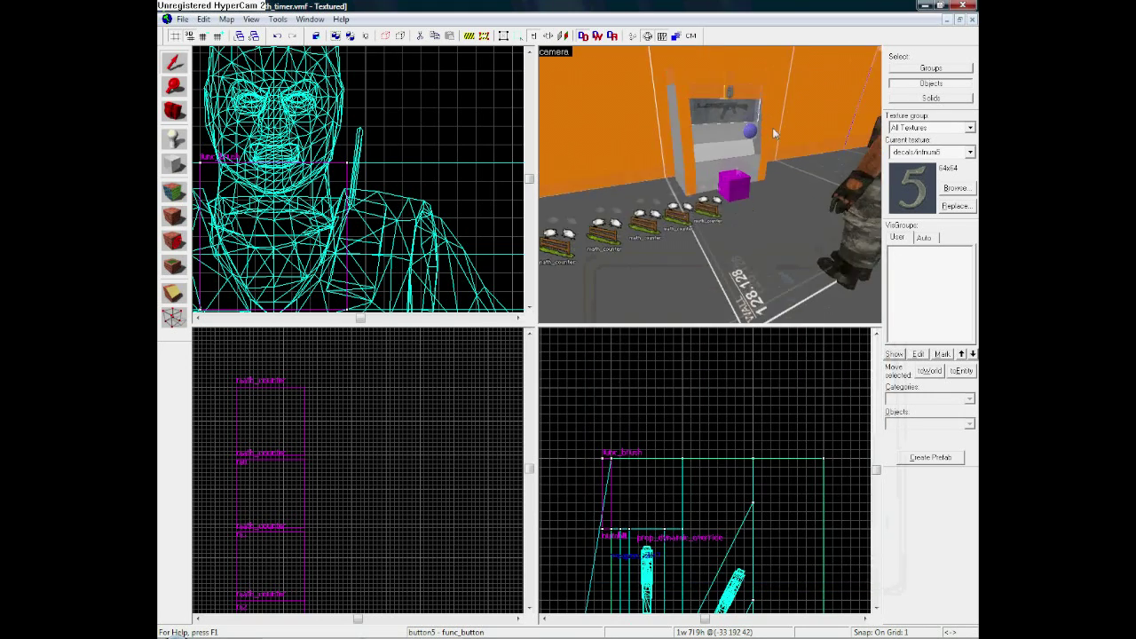
{"action": "left_click", "coordinate": [717, 248]}
{"action": "left_click", "coordinate": [707, 234]}
{"action": "key", "text": "z"}
{"action": "double_click", "coordinate": [754, 248]}
{"action": "left_click", "coordinate": [654, 290]}
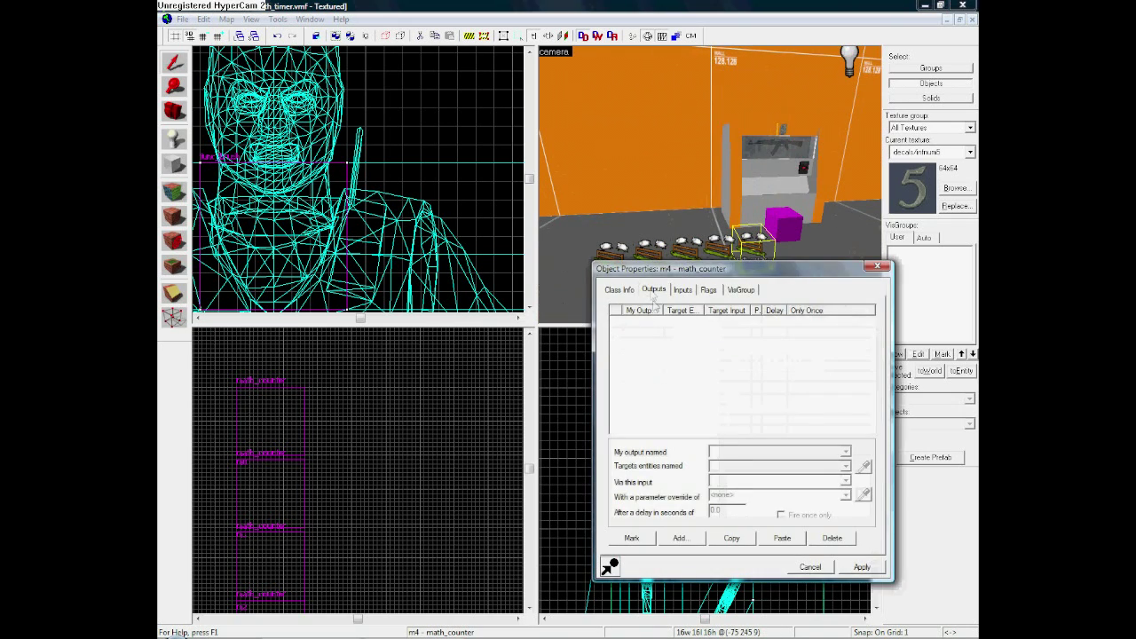
{"action": "left_click", "coordinate": [686, 539]}
{"action": "left_click", "coordinate": [846, 452]}
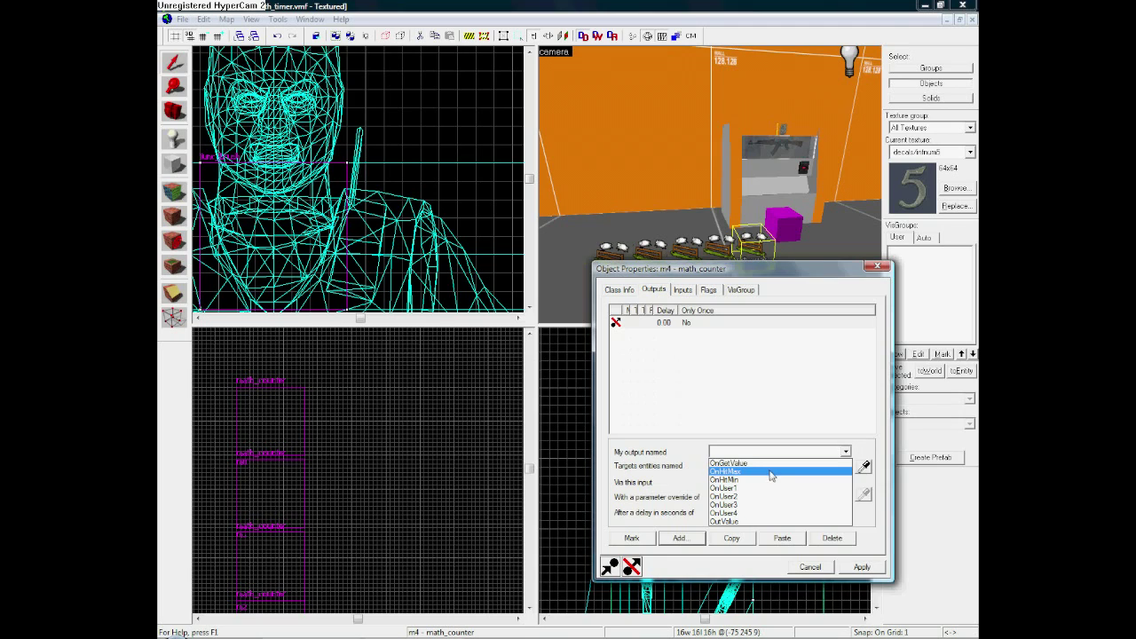
{"action": "left_click", "coordinate": [770, 471]}
Step: Make m4's OnHitMax output target numb5 with the Disable input
{"action": "left_click", "coordinate": [846, 466]}
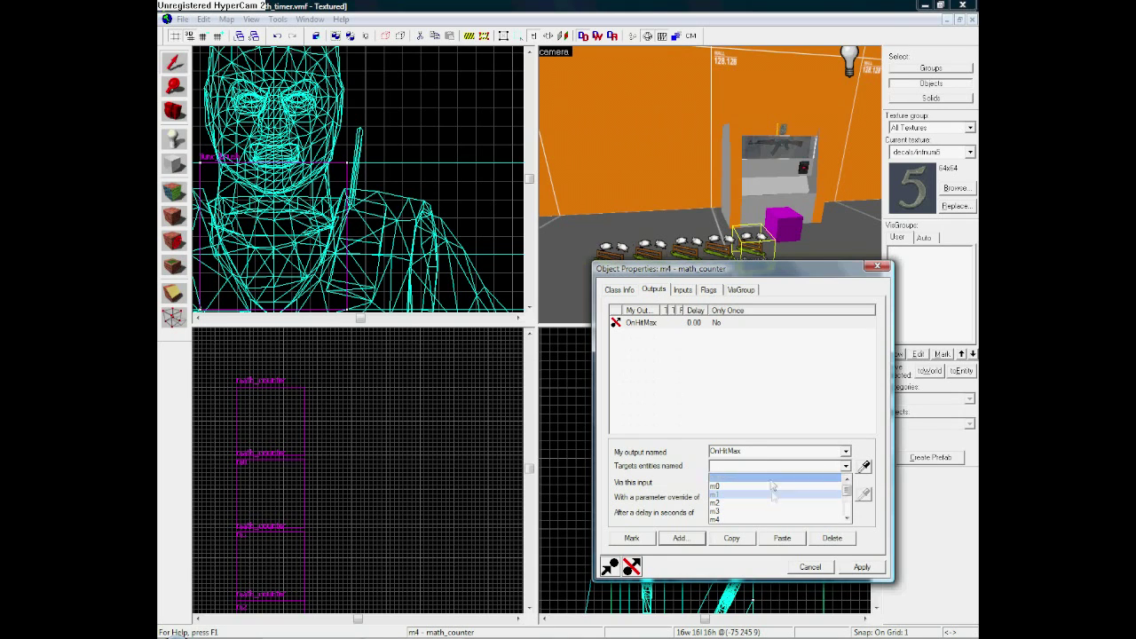
{"action": "scroll", "coordinate": [768, 497], "scroll_direction": "down", "scroll_amount": 4}
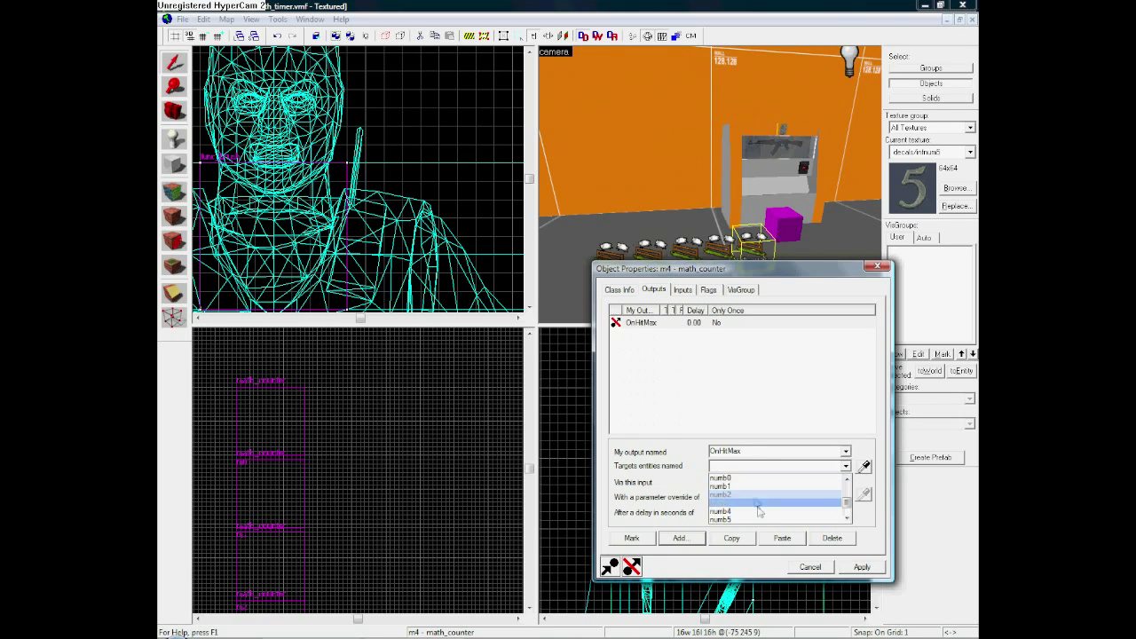
{"action": "left_click", "coordinate": [759, 519]}
{"action": "left_click", "coordinate": [845, 481]}
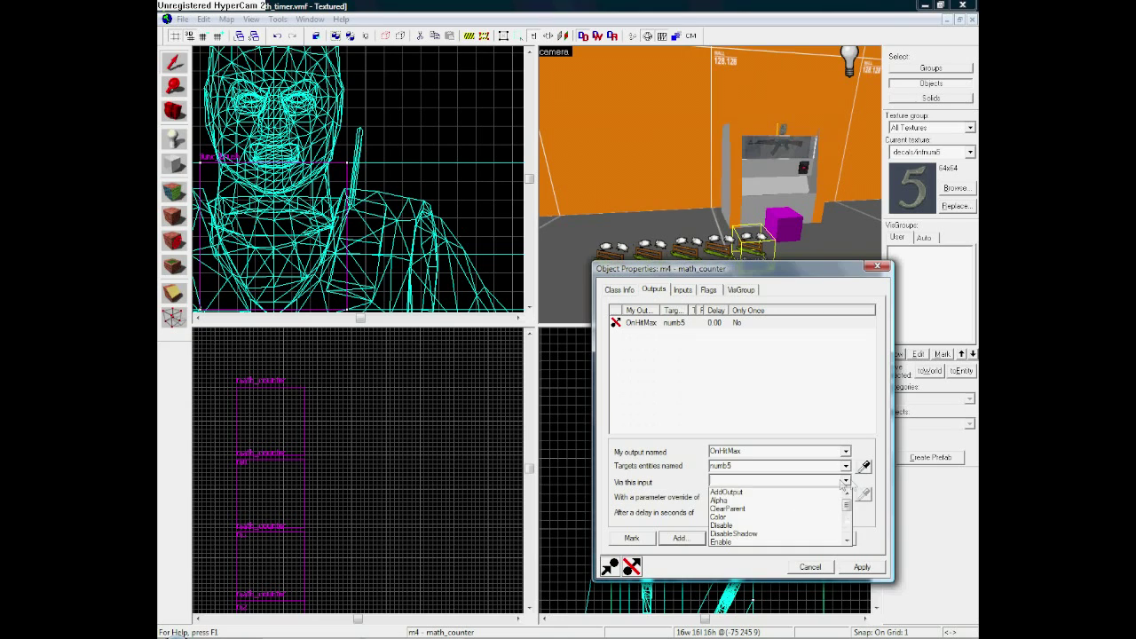
{"action": "left_click", "coordinate": [734, 527]}
Step: Add a second OnHitMax output to m4 that sends Enable to numb4, and apply it
{"action": "left_click", "coordinate": [680, 538]}
{"action": "left_click", "coordinate": [845, 452]}
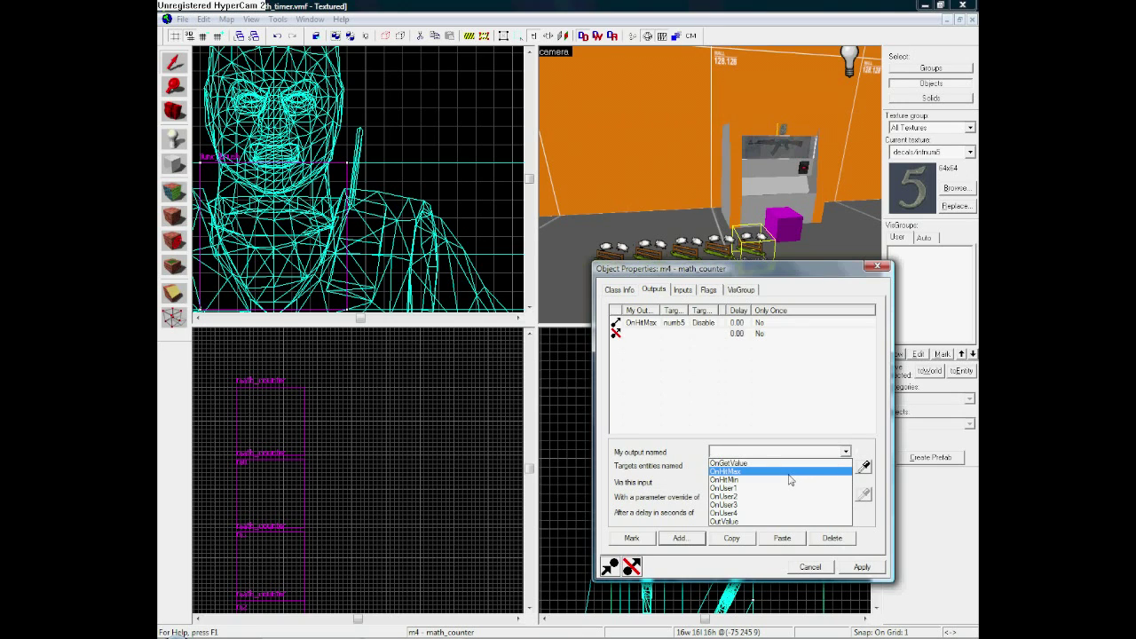
{"action": "left_click", "coordinate": [786, 471]}
{"action": "left_click", "coordinate": [845, 466]}
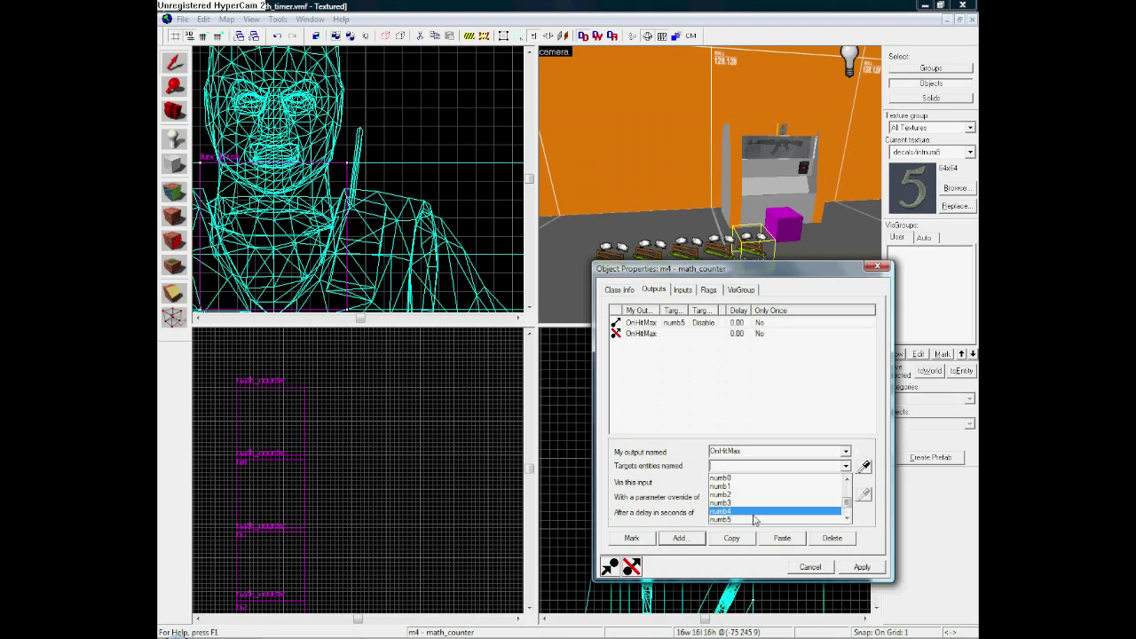
{"action": "left_click", "coordinate": [845, 481]}
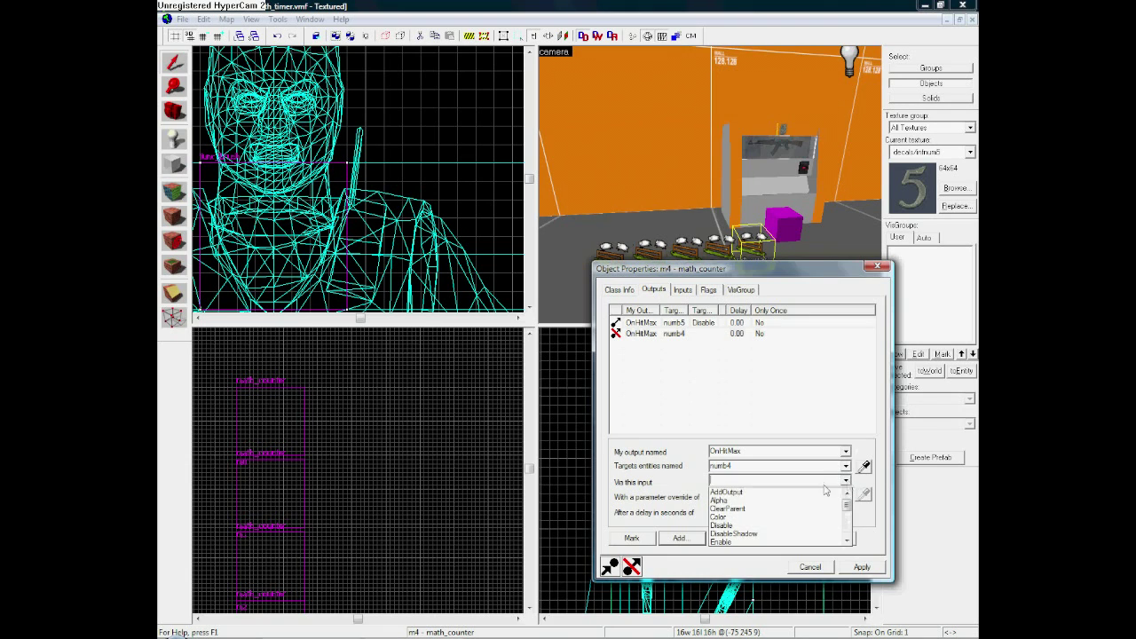
{"action": "left_click", "coordinate": [737, 541]}
{"action": "left_click", "coordinate": [861, 567]}
Step: Add an OnHitMax output to m3, the math_counter next to m4, that sends Disable to numb4
{"action": "left_click", "coordinate": [721, 244]}
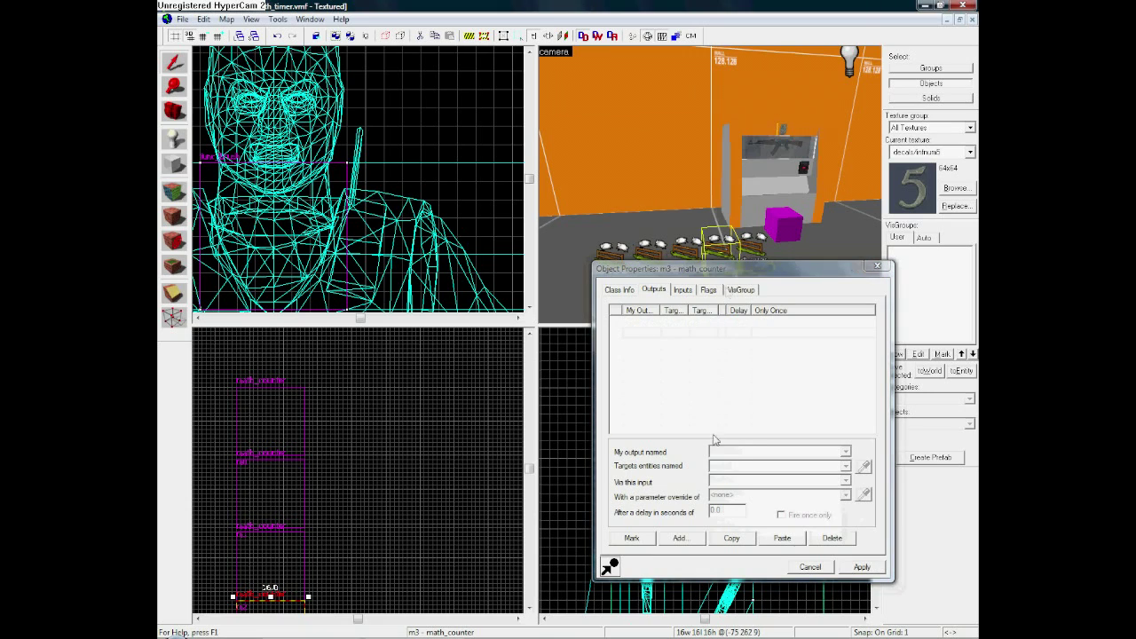
{"action": "left_click", "coordinate": [684, 539]}
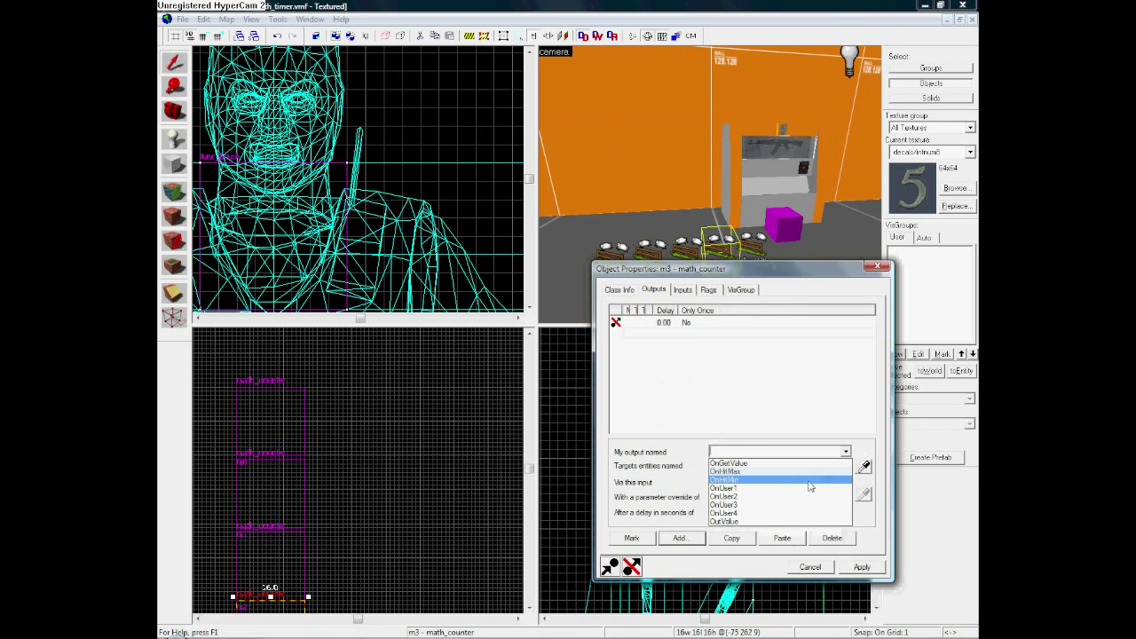
{"action": "left_click", "coordinate": [826, 472]}
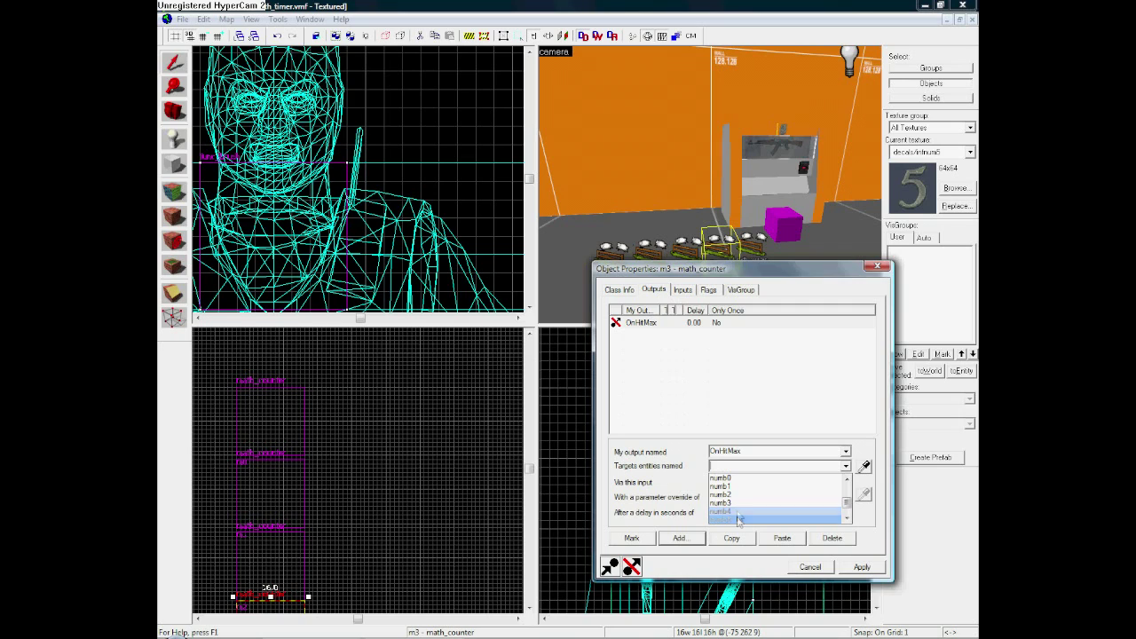
{"action": "left_click", "coordinate": [737, 513]}
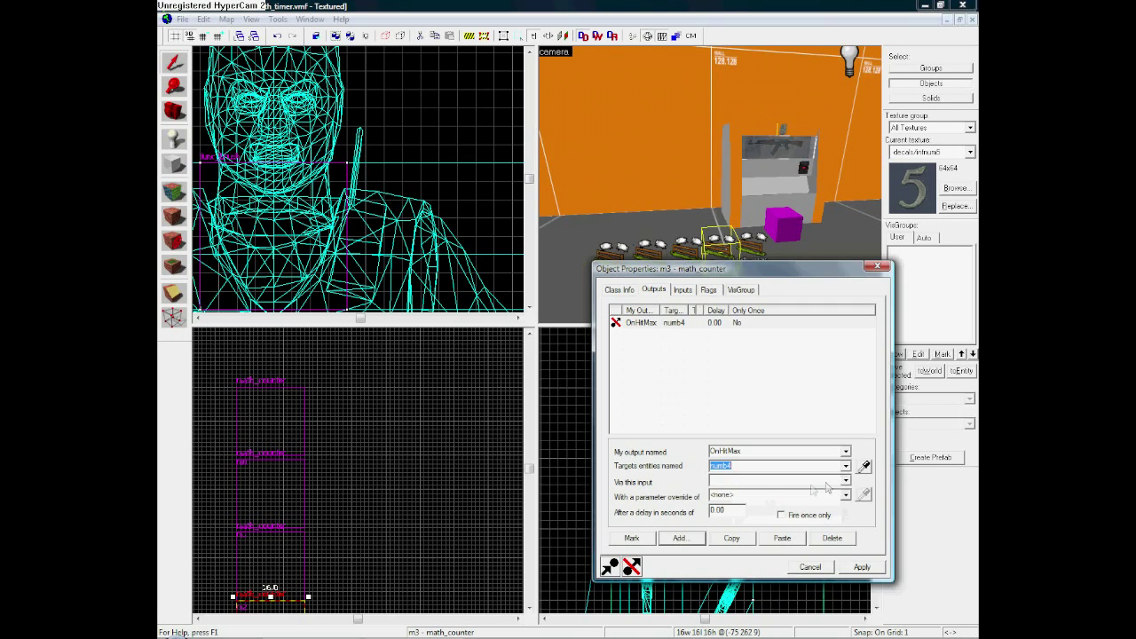
{"action": "left_click", "coordinate": [846, 482]}
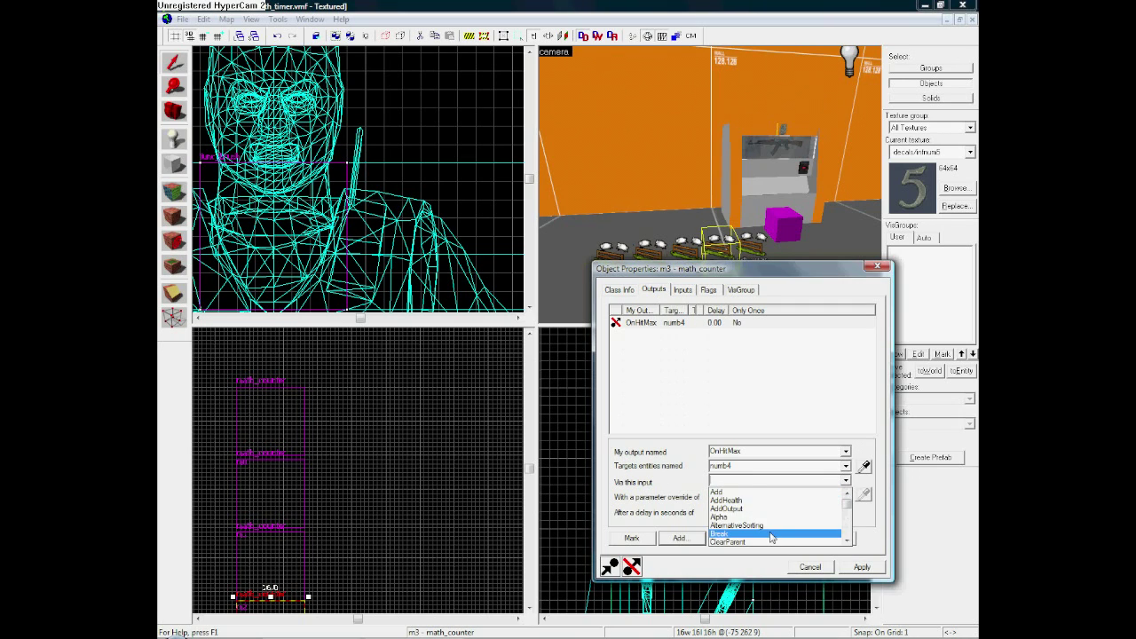
{"action": "scroll", "coordinate": [771, 533], "scroll_direction": "down", "scroll_amount": 1}
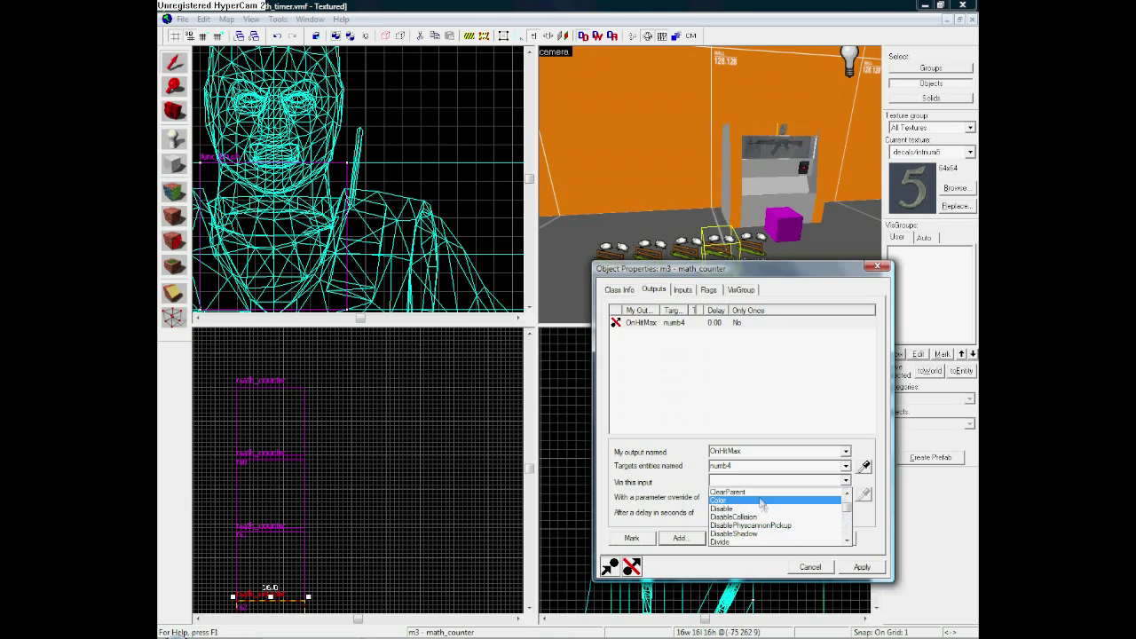
{"action": "left_click", "coordinate": [753, 509]}
Step: Add a second OnHitMax output to m3 that sends Enable to numb3, and apply it
{"action": "left_click", "coordinate": [679, 538]}
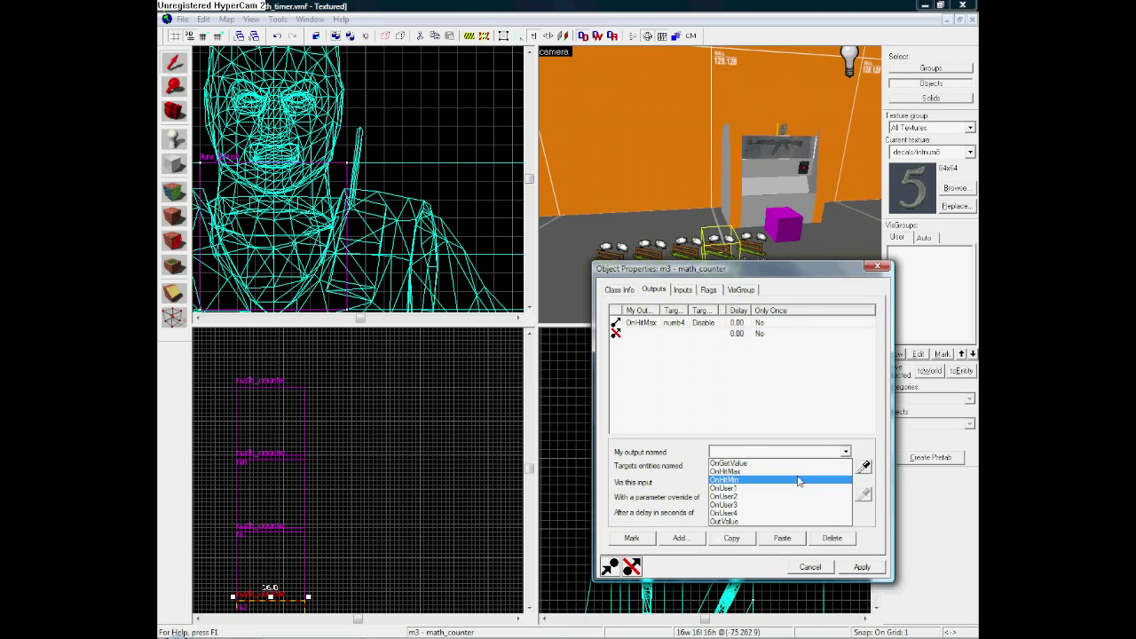
{"action": "left_click", "coordinate": [817, 472]}
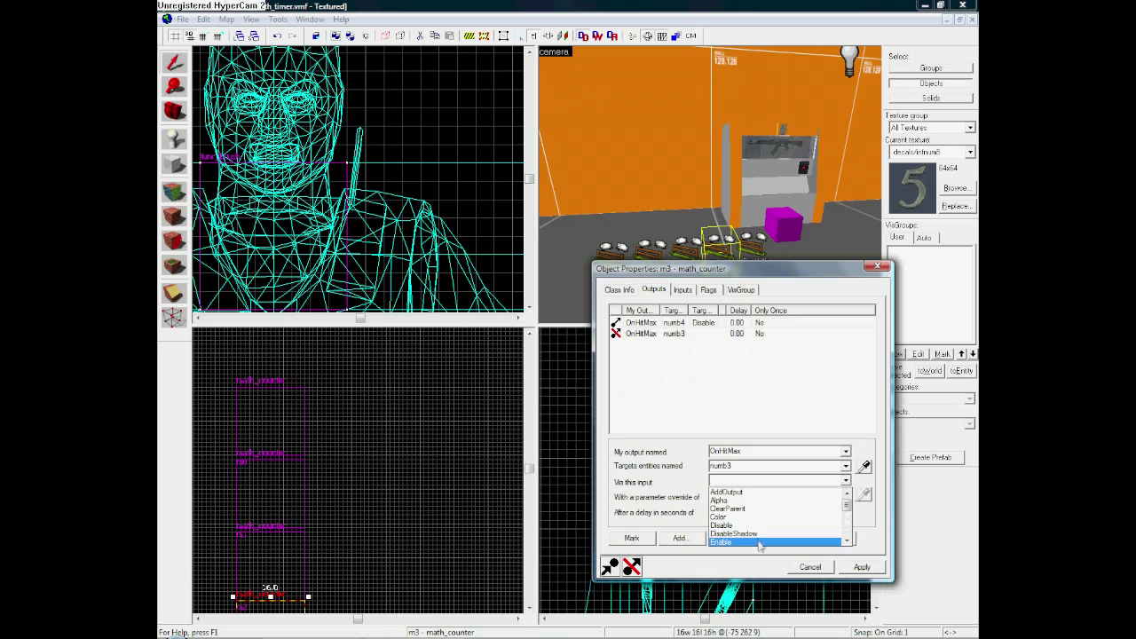
{"action": "left_click", "coordinate": [759, 541]}
{"action": "left_click", "coordinate": [861, 566]}
Step: Add an OnHitMax output to m2, the middle math_counter in the row, that sends Disable to numb3
{"action": "left_click", "coordinate": [695, 245]}
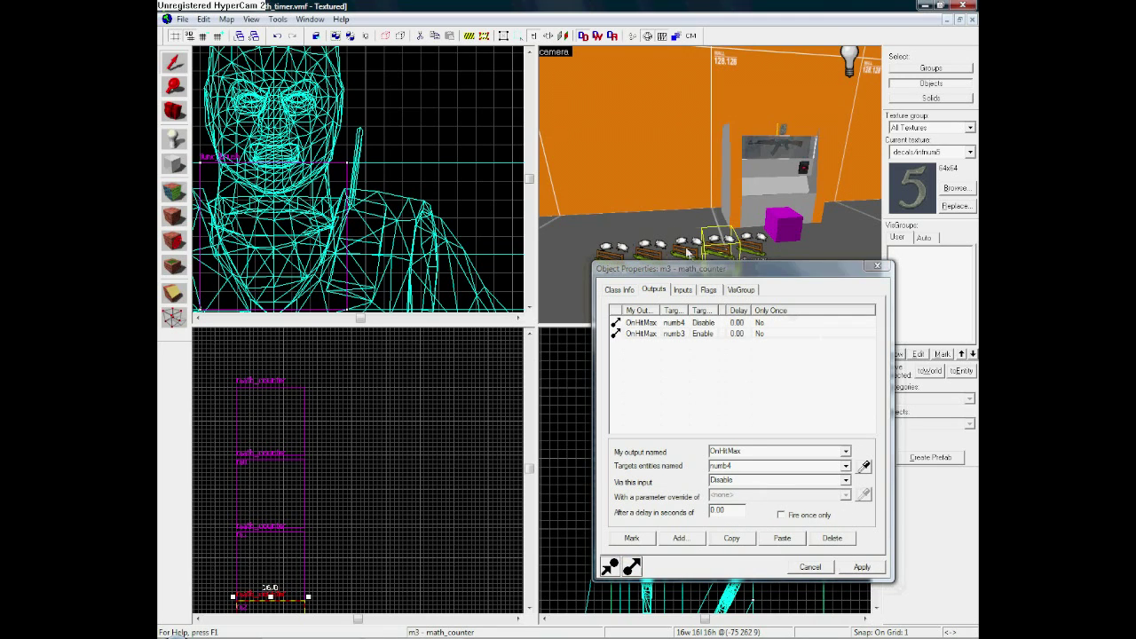
{"action": "left_click", "coordinate": [679, 539]}
{"action": "left_click", "coordinate": [778, 452]}
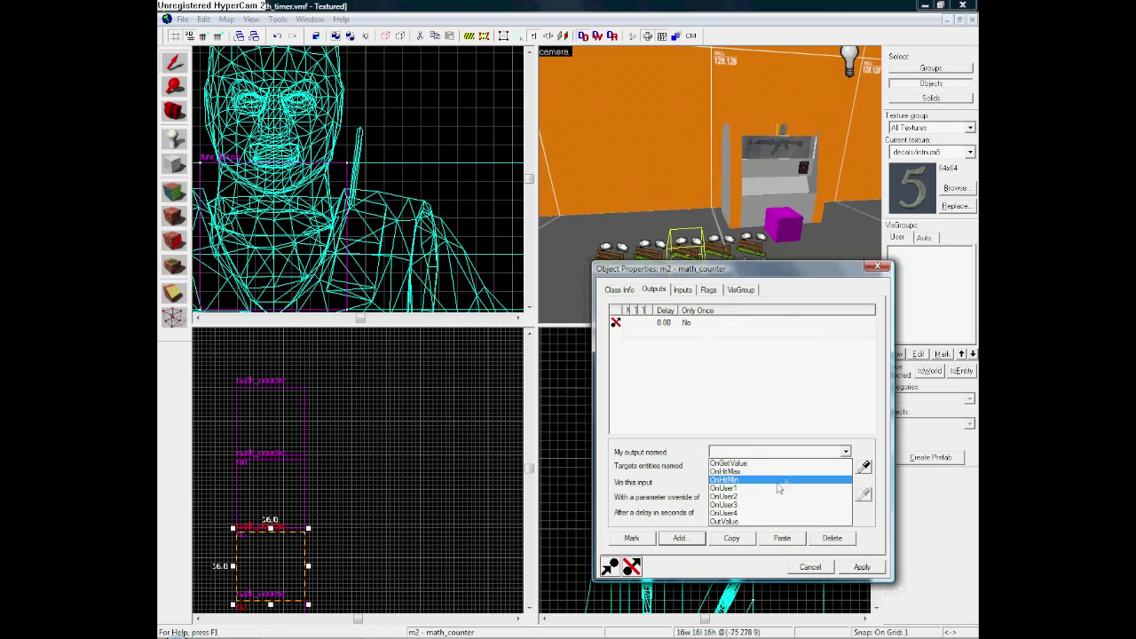
{"action": "left_click", "coordinate": [777, 473]}
{"action": "left_click", "coordinate": [846, 466]}
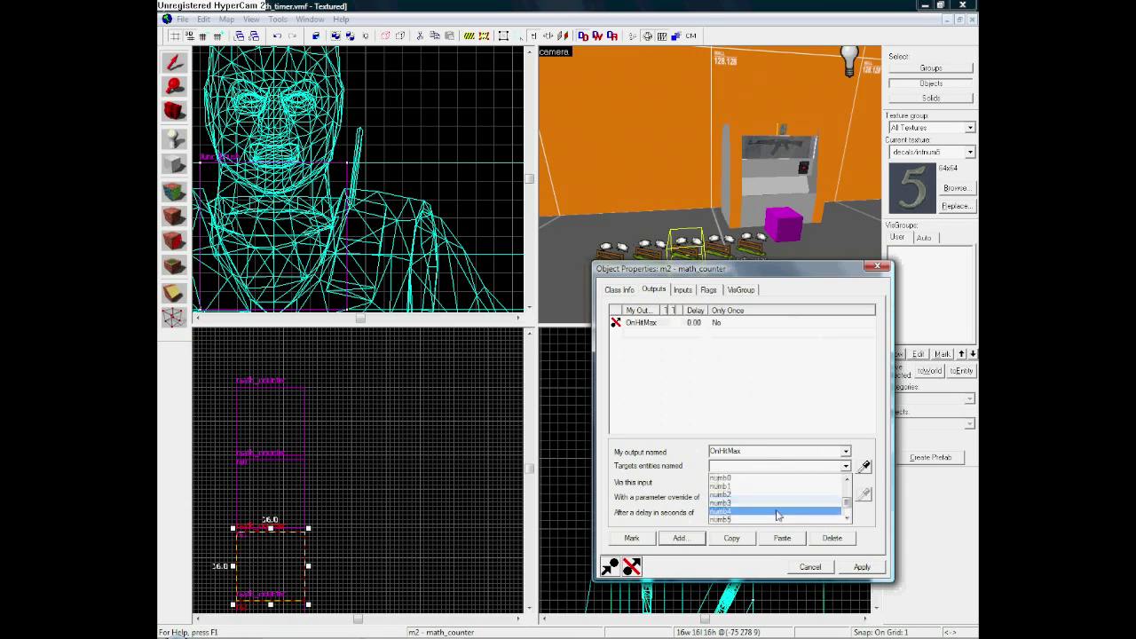
{"action": "left_click", "coordinate": [756, 504]}
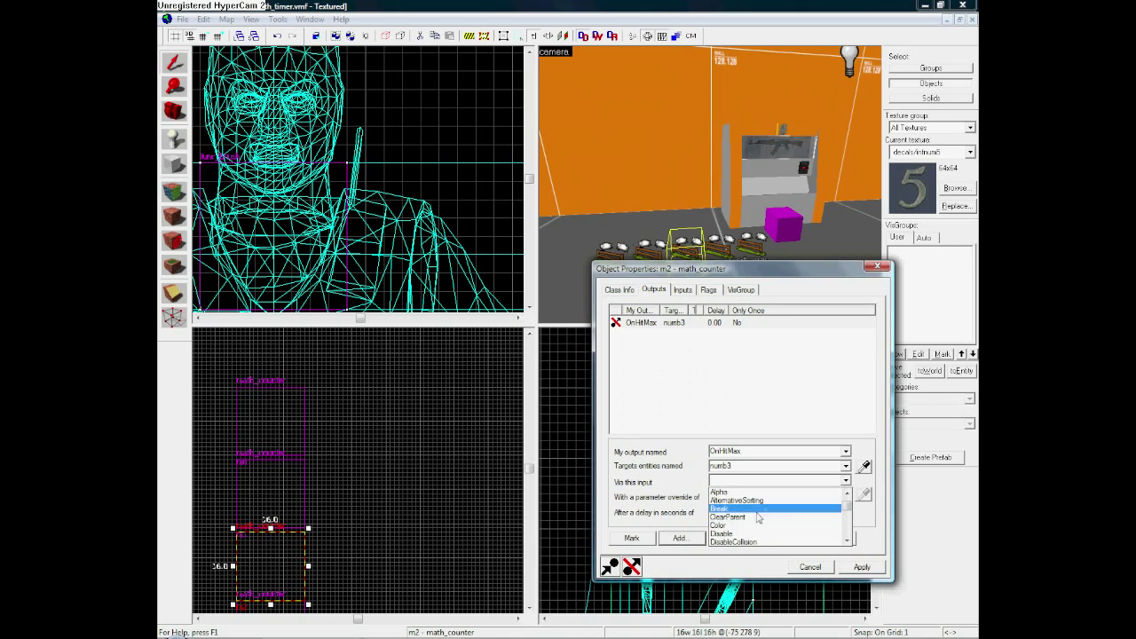
{"action": "left_click", "coordinate": [751, 525]}
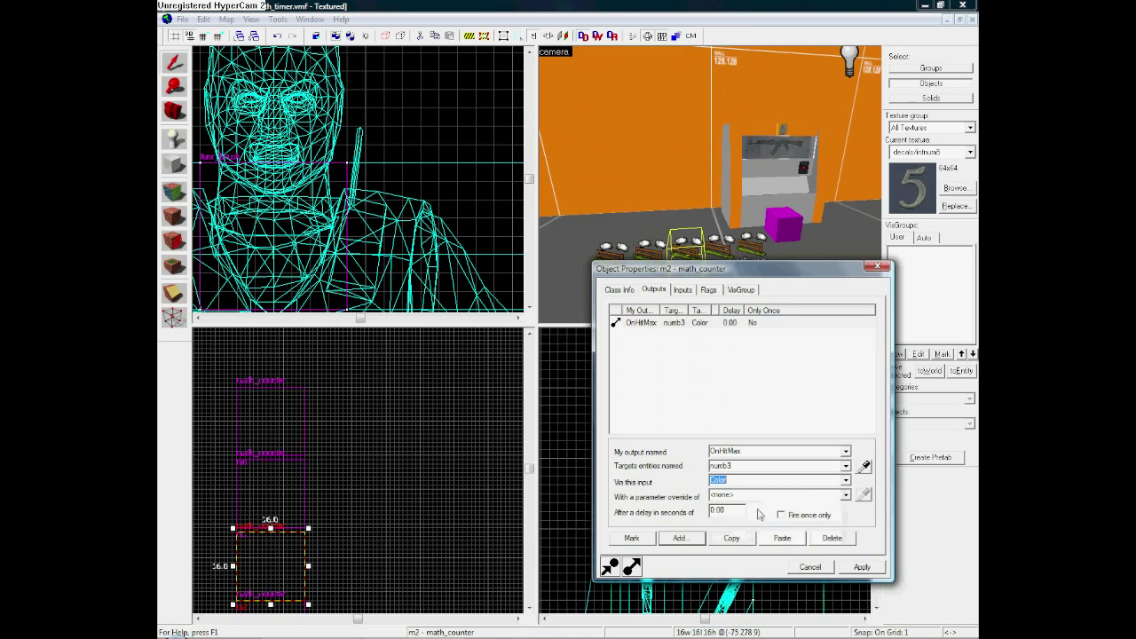
{"action": "left_click", "coordinate": [845, 480]}
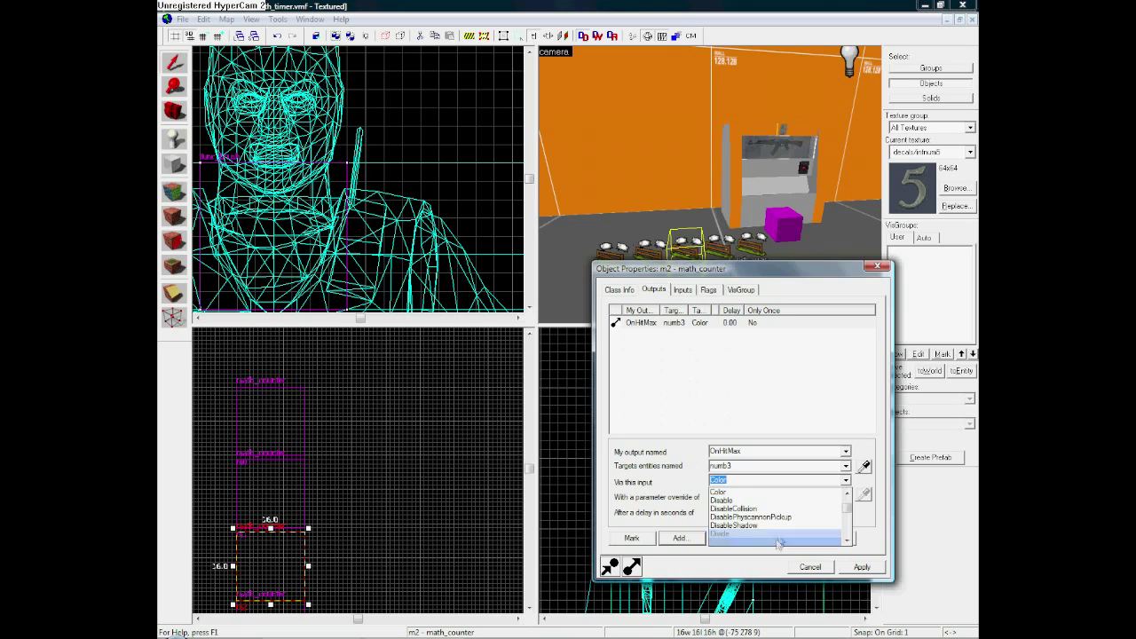
{"action": "left_click", "coordinate": [790, 501]}
Step: Add a second OnHitMax output to m2 that sends Enable to numb2, and apply it
{"action": "left_click", "coordinate": [705, 539]}
{"action": "left_click", "coordinate": [846, 452]}
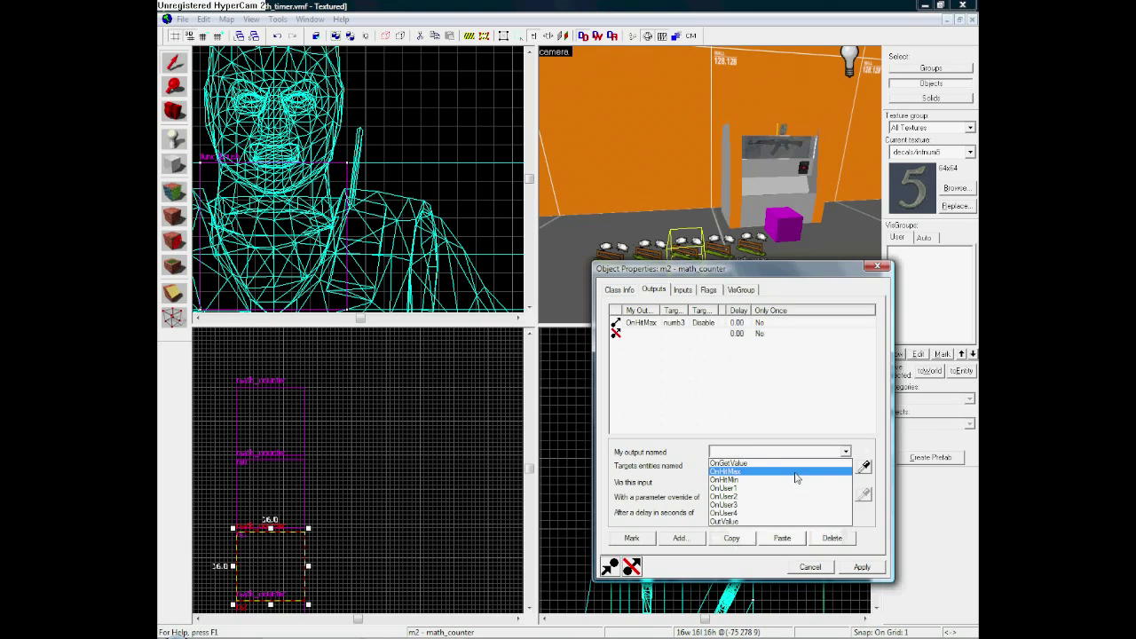
{"action": "left_click", "coordinate": [799, 471]}
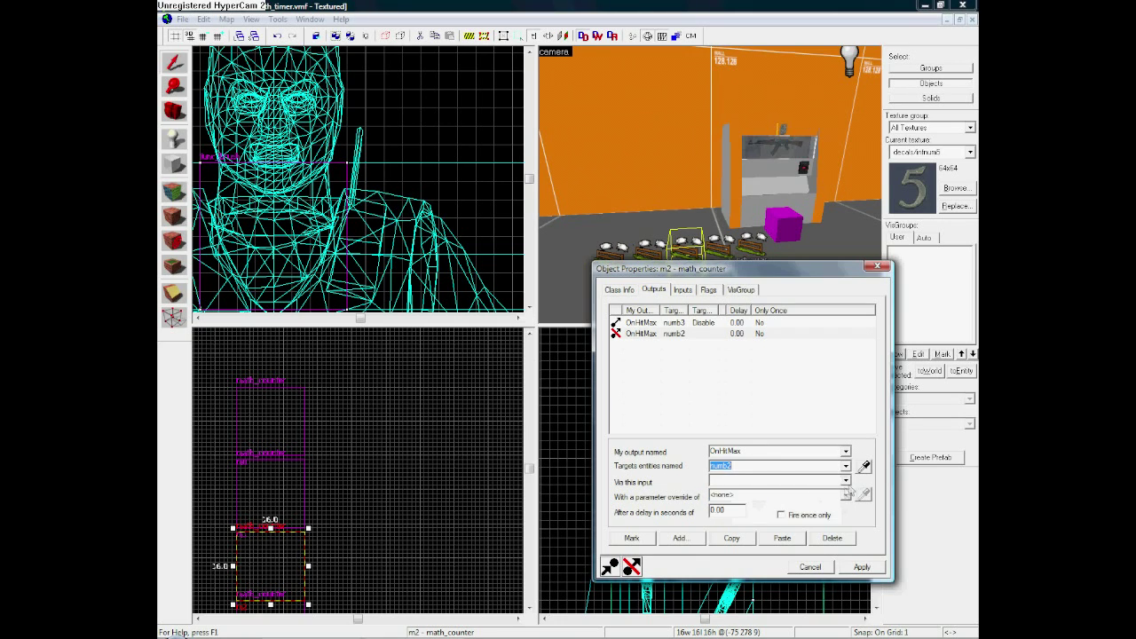
{"action": "left_click", "coordinate": [753, 540]}
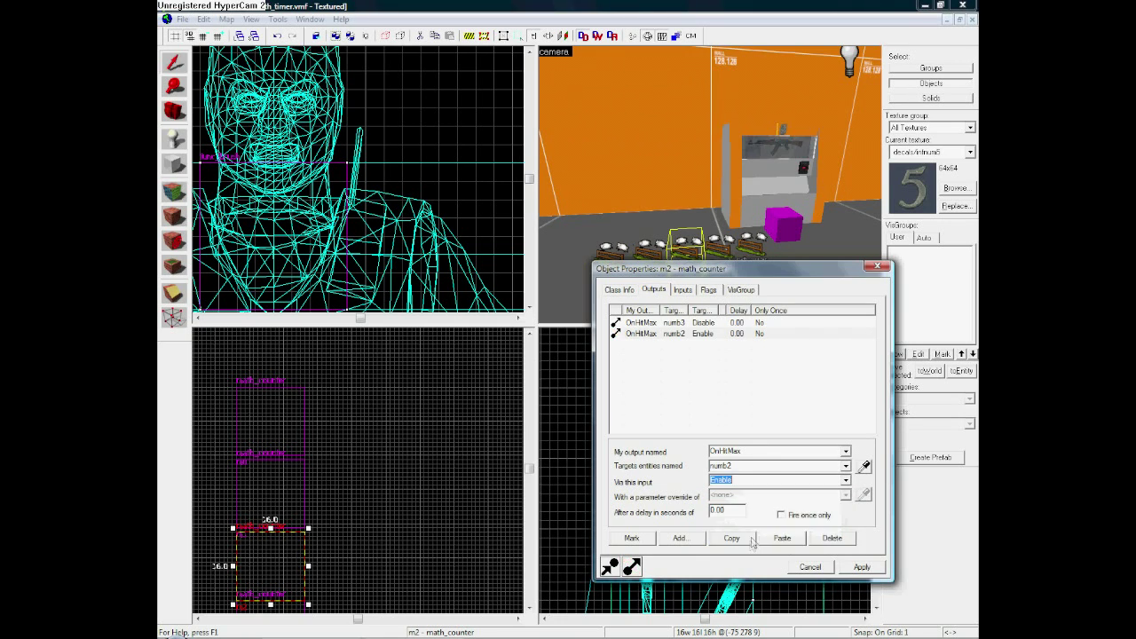
{"action": "left_click", "coordinate": [857, 563]}
Step: Add an OnHitMax output to m1, the math_counter beside m2, that sends Disable to numb2
{"action": "left_click", "coordinate": [652, 245]}
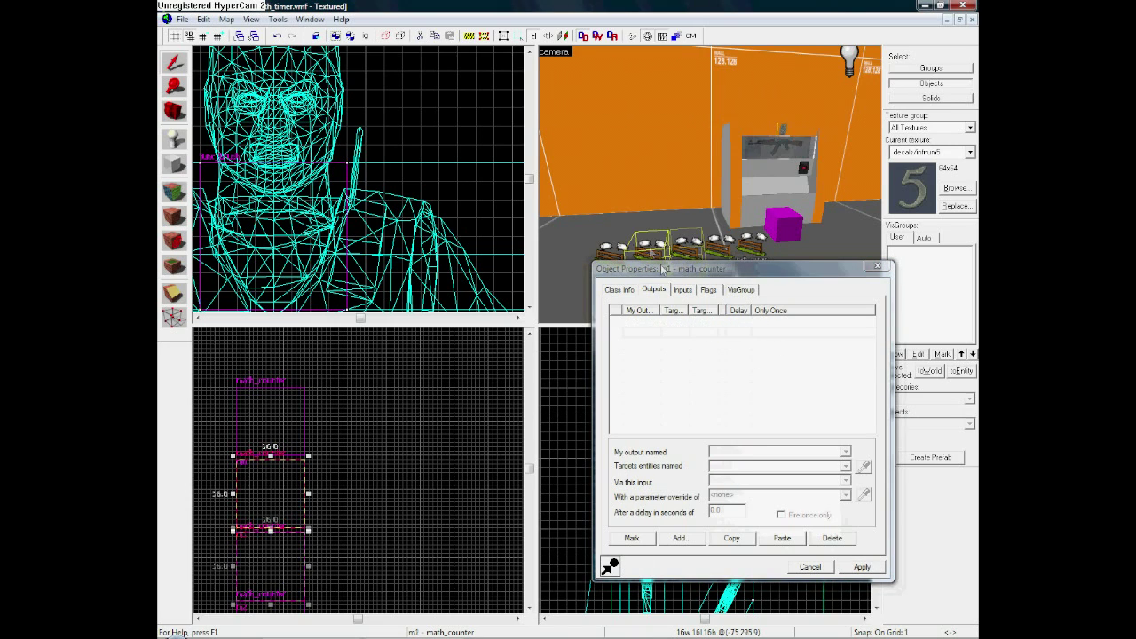
{"action": "left_click", "coordinate": [679, 538]}
{"action": "left_click", "coordinate": [846, 452]}
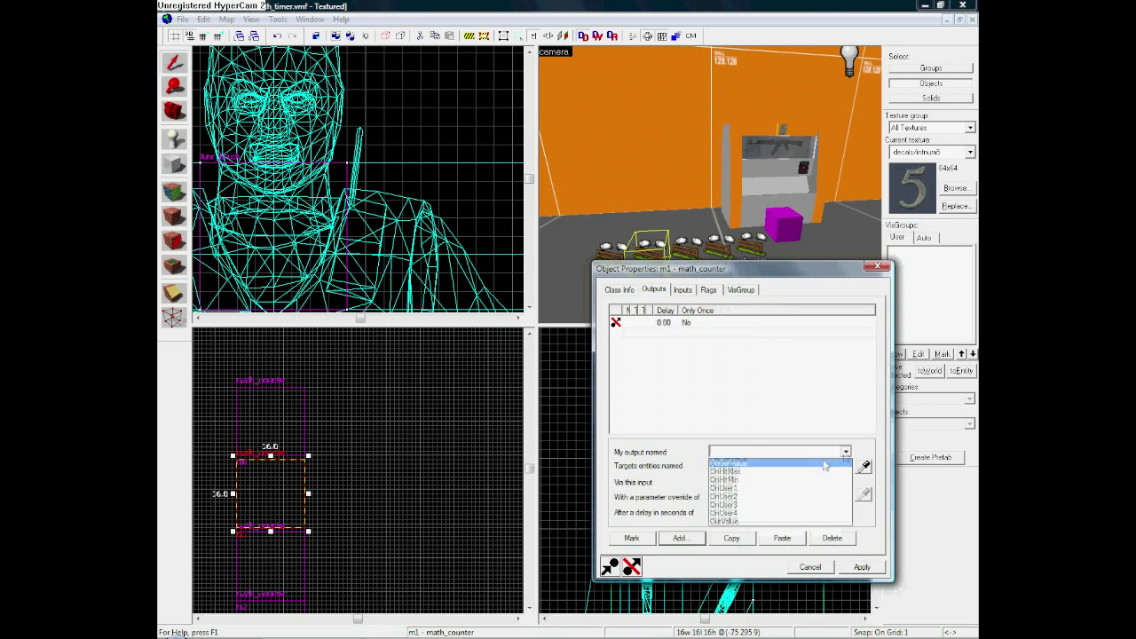
{"action": "left_click", "coordinate": [790, 470]}
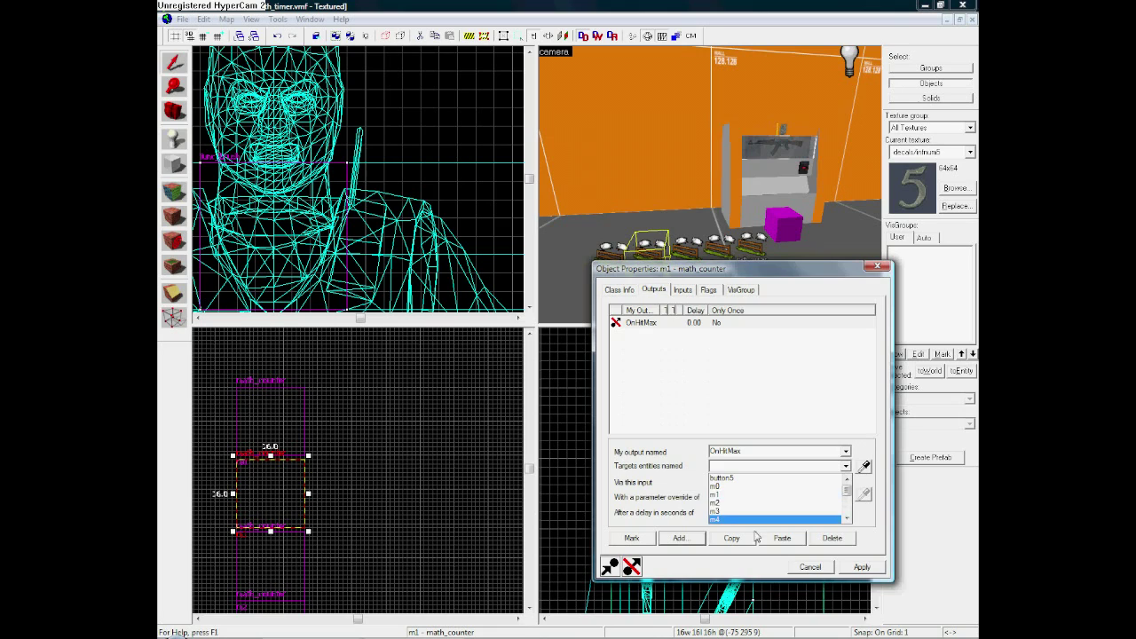
{"action": "left_click", "coordinate": [752, 479]}
{"action": "left_click", "coordinate": [754, 481]}
{"action": "left_click", "coordinate": [753, 533]}
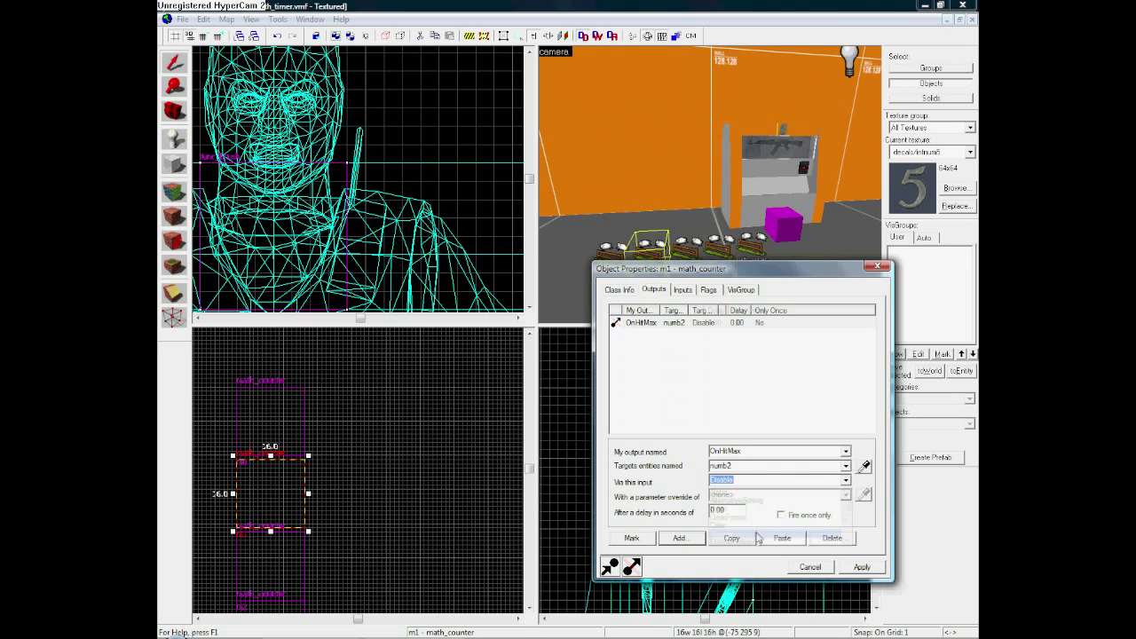
Step: Add a second OnHitMax output to m1 that sends Enable to numb1, and apply it
{"action": "left_click", "coordinate": [679, 538]}
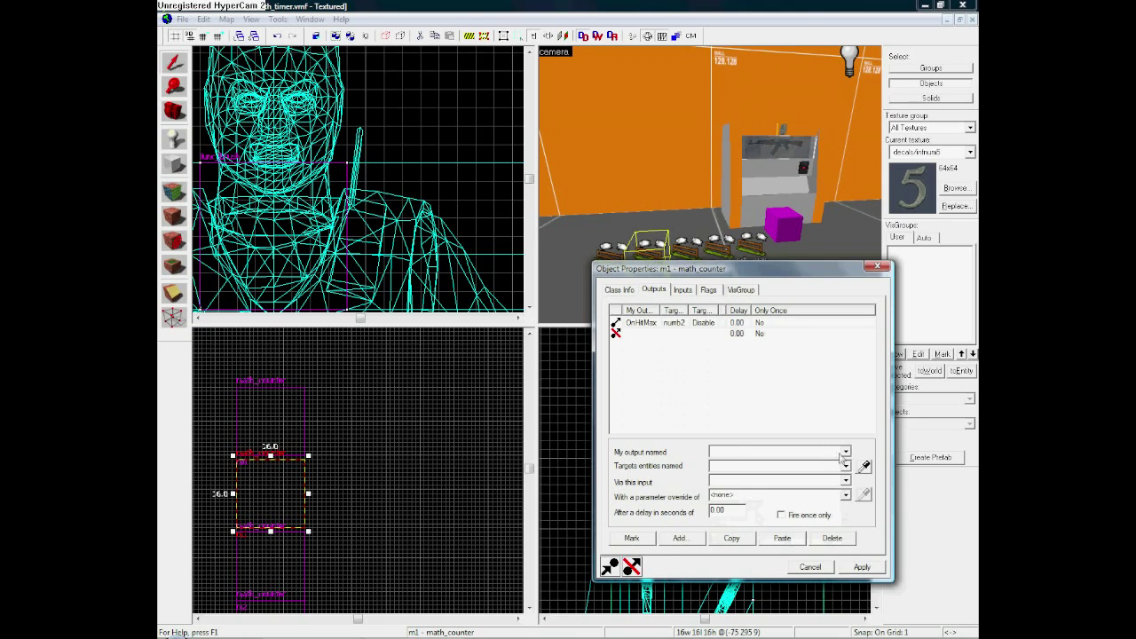
{"action": "left_click", "coordinate": [845, 451]}
{"action": "left_click", "coordinate": [783, 471]}
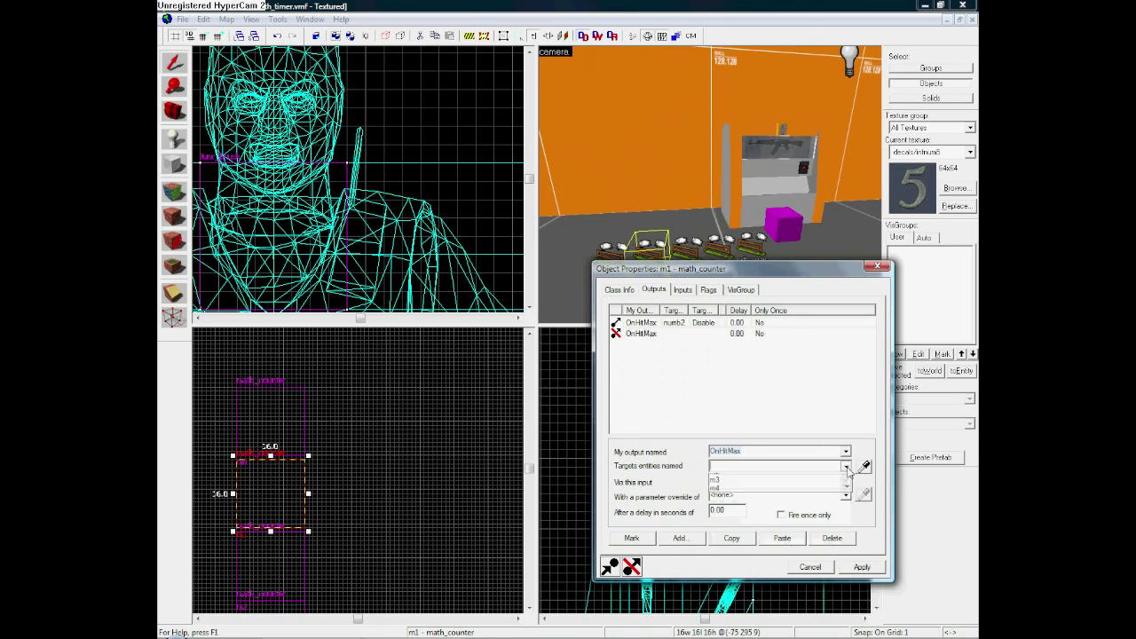
{"action": "left_click", "coordinate": [845, 466]}
{"action": "scroll", "coordinate": [772, 494], "scroll_direction": "down", "scroll_amount": 2}
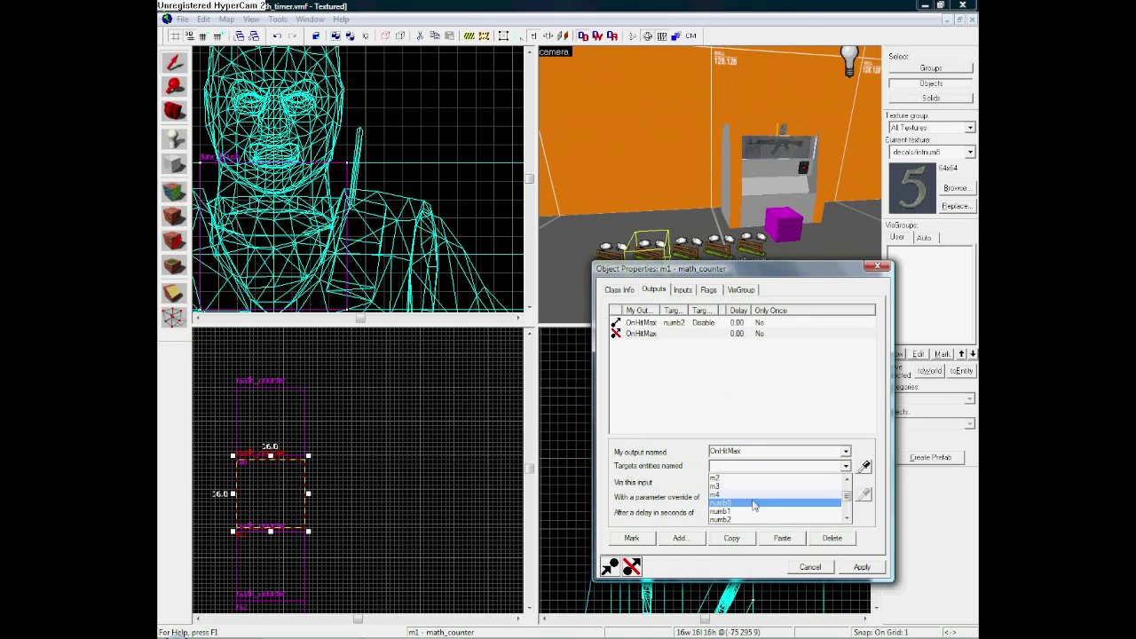
{"action": "left_click", "coordinate": [829, 501]}
{"action": "left_click", "coordinate": [844, 481]}
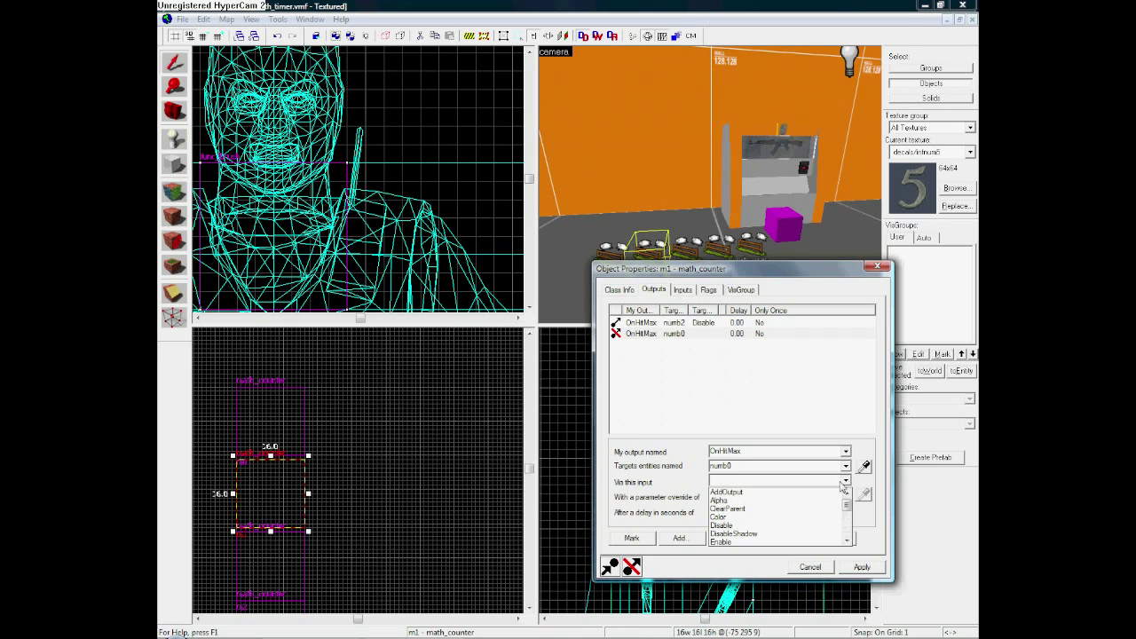
{"action": "left_click", "coordinate": [841, 481]}
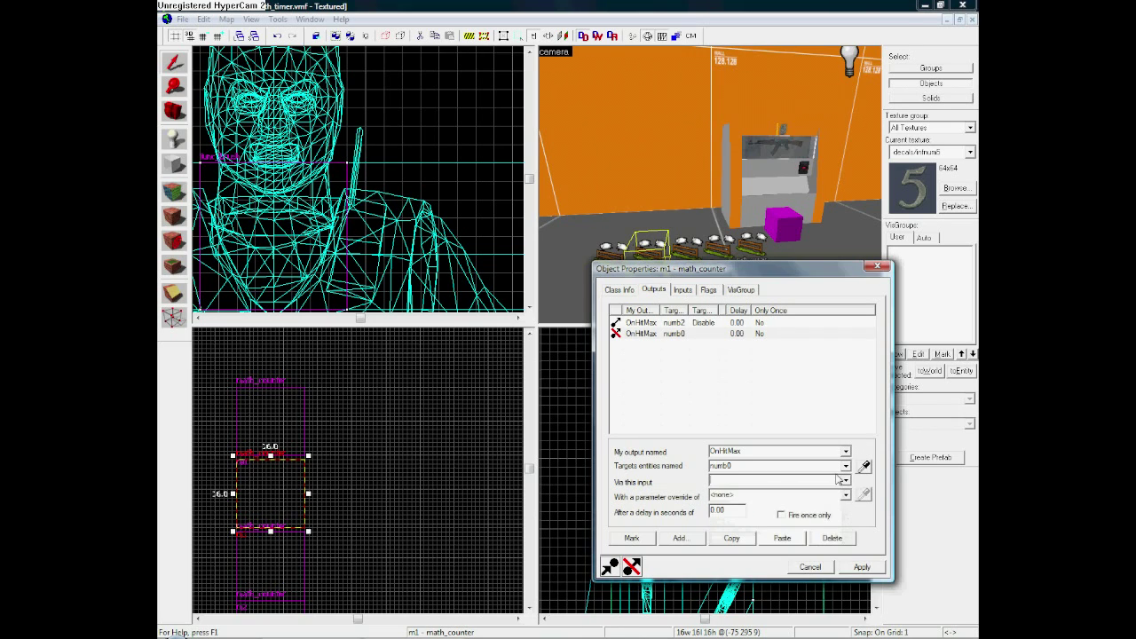
{"action": "left_click", "coordinate": [845, 466]}
{"action": "left_click", "coordinate": [806, 487]}
{"action": "left_click", "coordinate": [845, 481]}
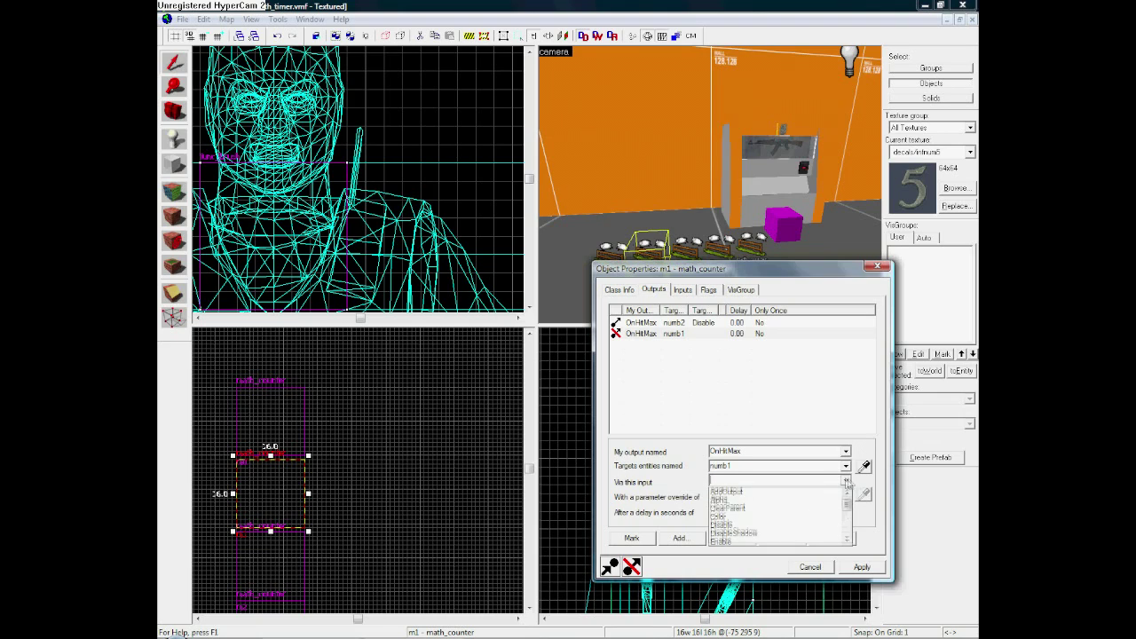
{"action": "left_click", "coordinate": [768, 542]}
{"action": "left_click", "coordinate": [860, 566]}
Step: Add an OnHitMax output to m0, the math_counter farthest from the purple box, that sends Disable to numb1
{"action": "left_click", "coordinate": [620, 257]}
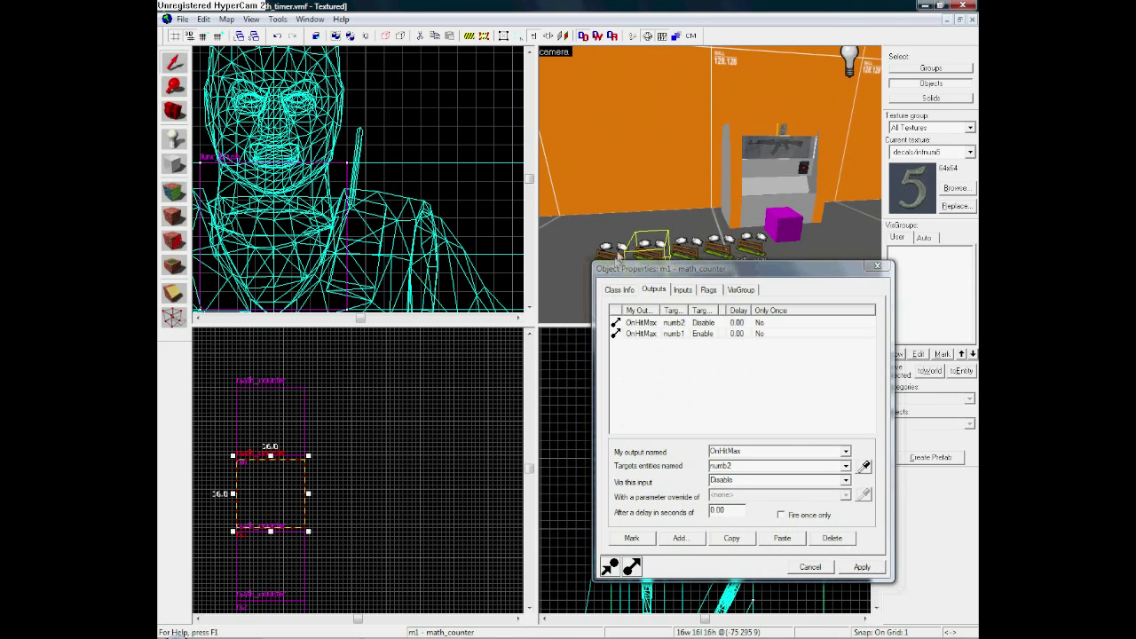
{"action": "left_click", "coordinate": [608, 252]}
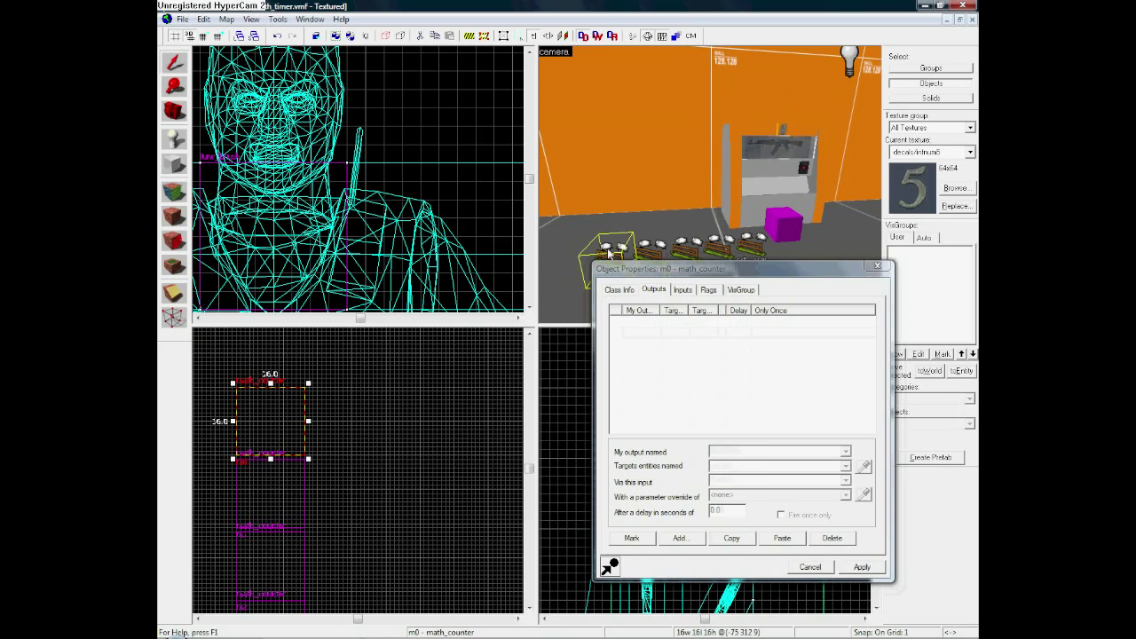
{"action": "left_click", "coordinate": [692, 547]}
{"action": "left_click", "coordinate": [692, 545]}
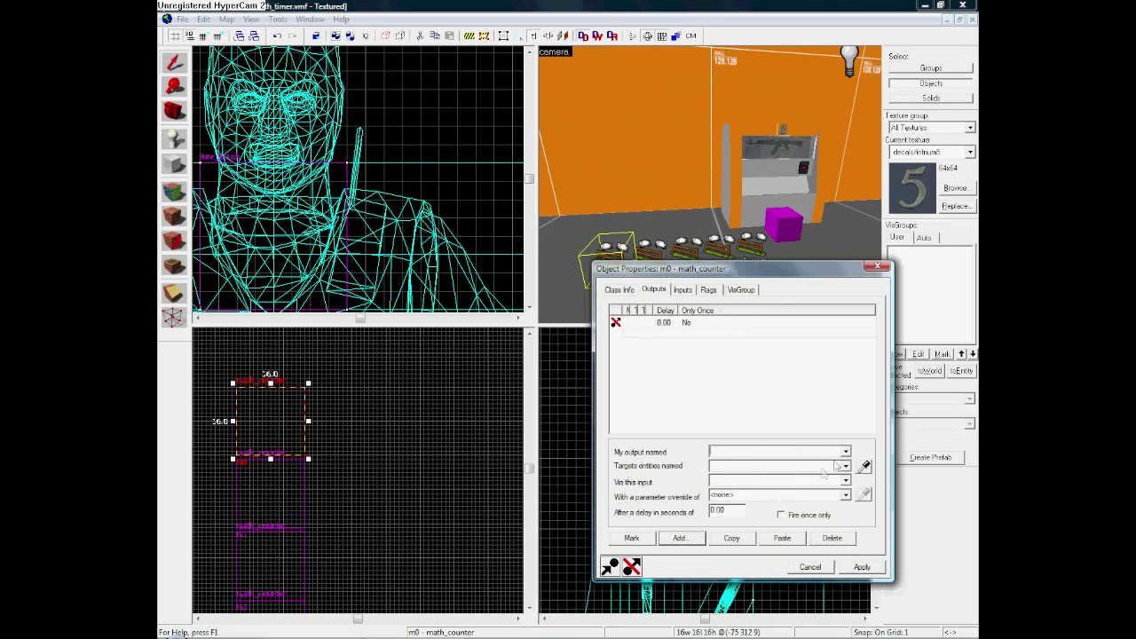
{"action": "left_click", "coordinate": [804, 451]}
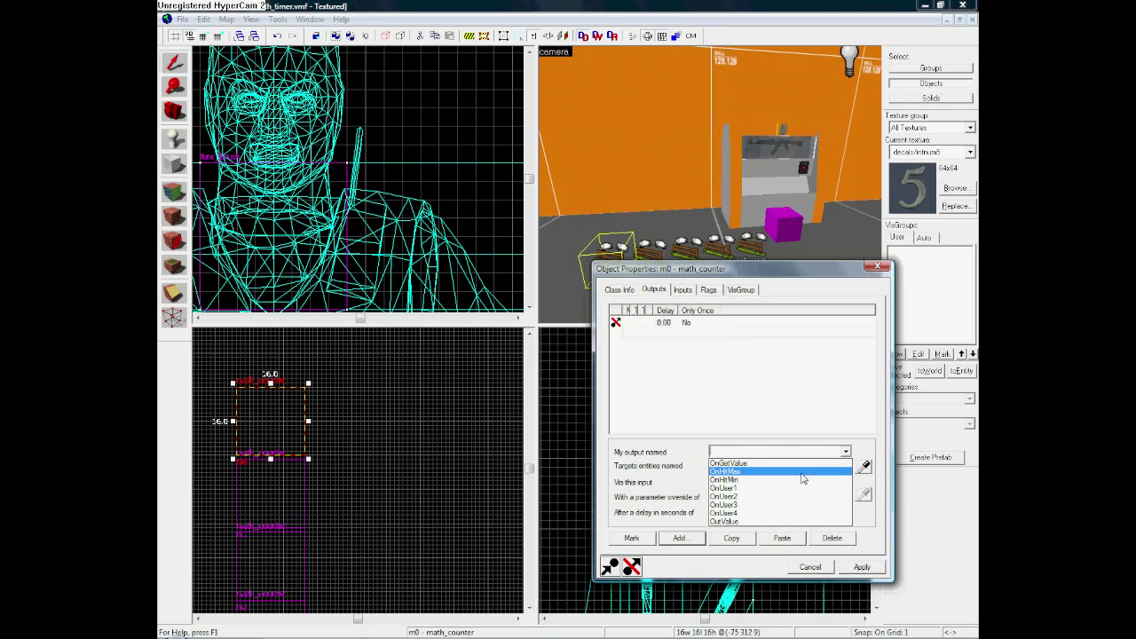
{"action": "left_click", "coordinate": [781, 471]}
{"action": "left_click", "coordinate": [846, 466]}
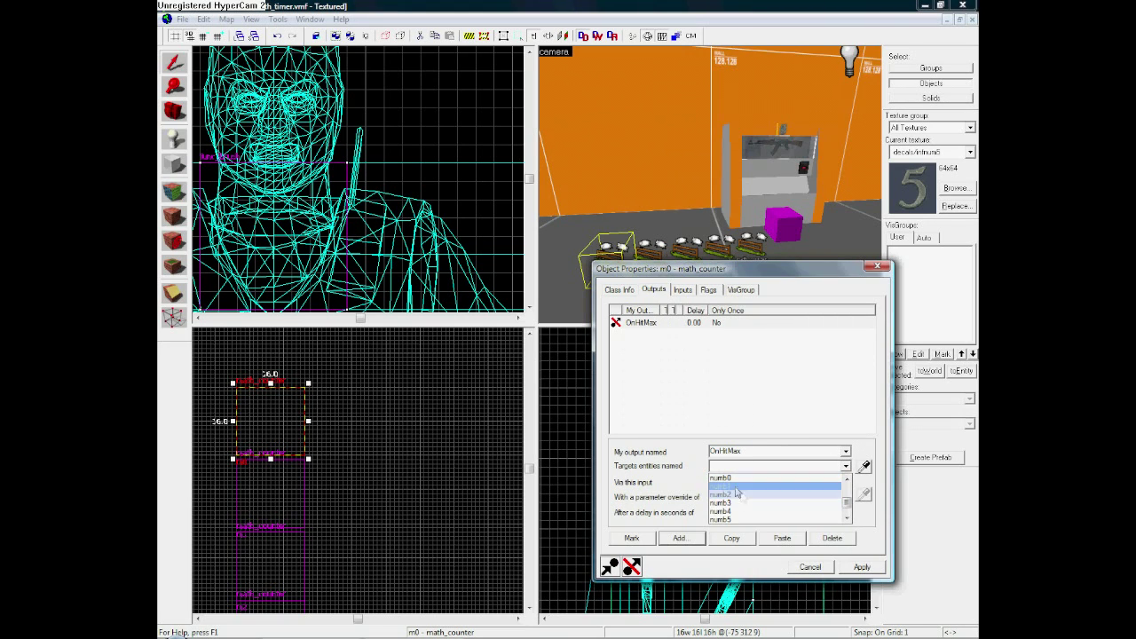
{"action": "left_click", "coordinate": [766, 476]}
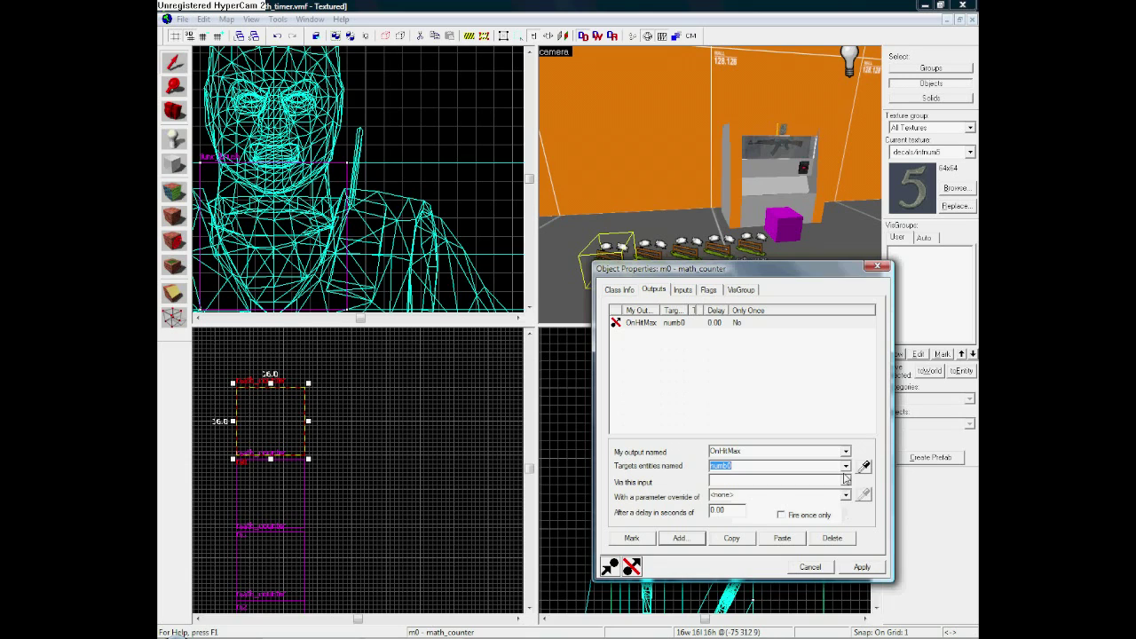
{"action": "left_click", "coordinate": [846, 468]}
{"action": "left_click", "coordinate": [794, 488]}
{"action": "left_click", "coordinate": [845, 482]}
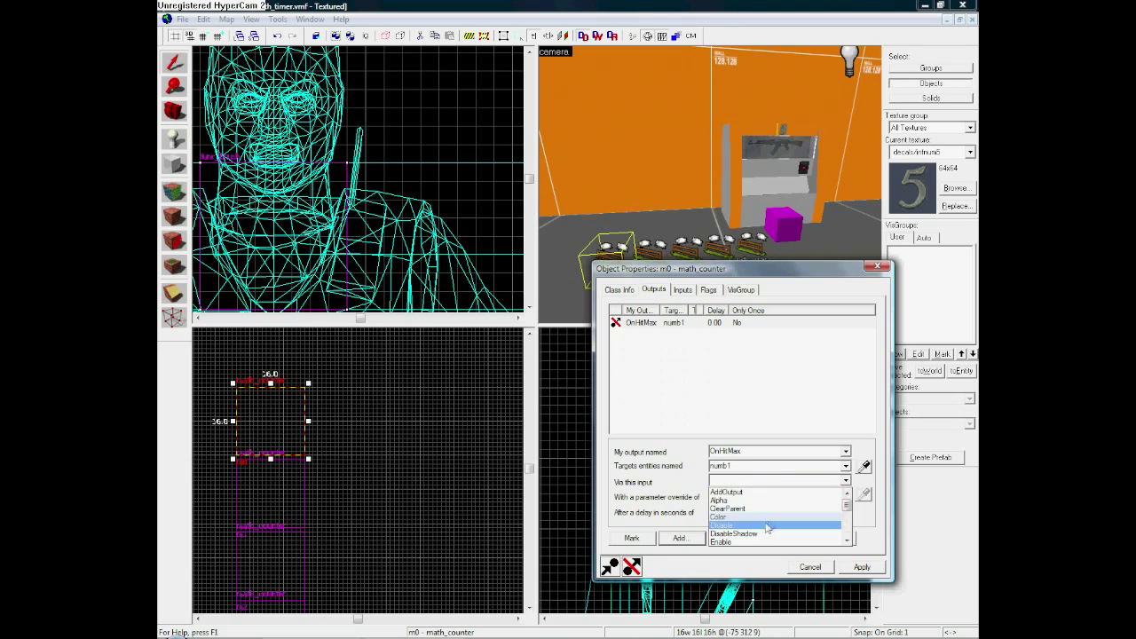
{"action": "left_click", "coordinate": [749, 527]}
Step: Add a second OnHitMax output to m0 that sends Enable to numb0, and apply it
{"action": "left_click", "coordinate": [679, 538]}
{"action": "left_click", "coordinate": [815, 471]}
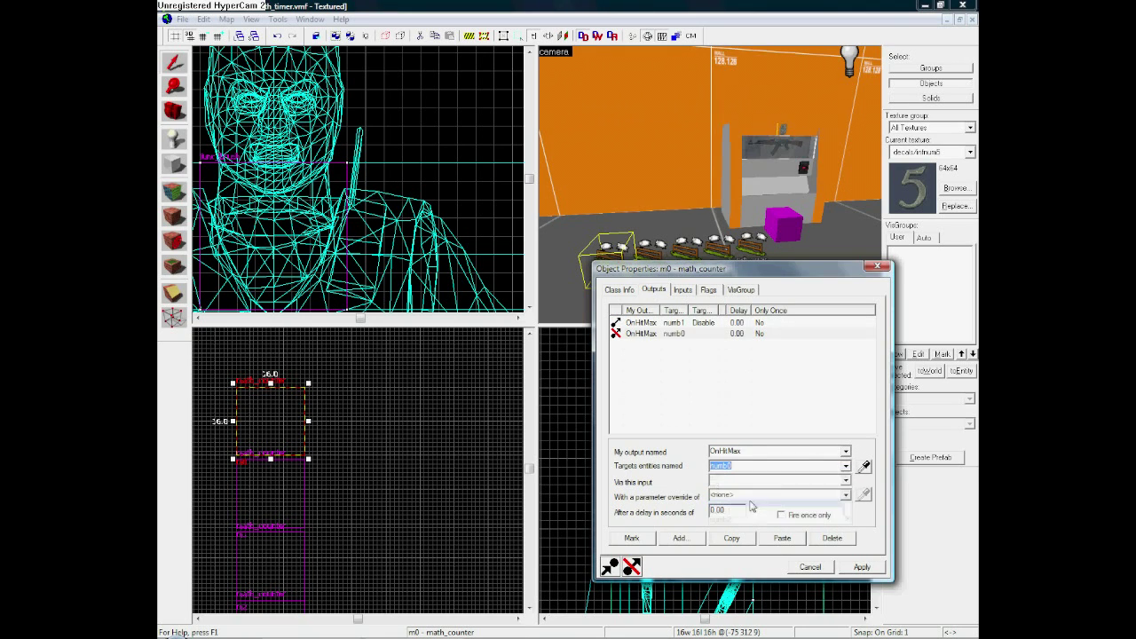
{"action": "left_click", "coordinate": [845, 480]}
{"action": "scroll", "coordinate": [766, 534], "scroll_direction": "down", "scroll_amount": 4}
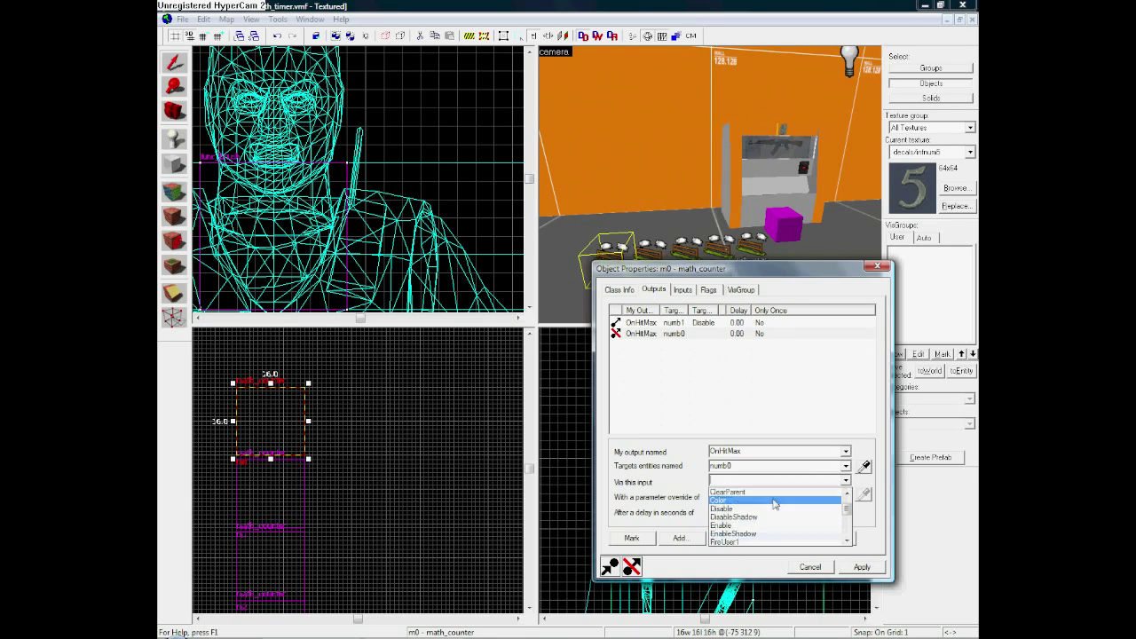
{"action": "left_click", "coordinate": [769, 526]}
{"action": "left_click", "coordinate": [865, 564]}
Step: Add a third OnHitMax output to m0 that sends Lock to button5, apply it and close the properties
{"action": "left_click", "coordinate": [681, 538]}
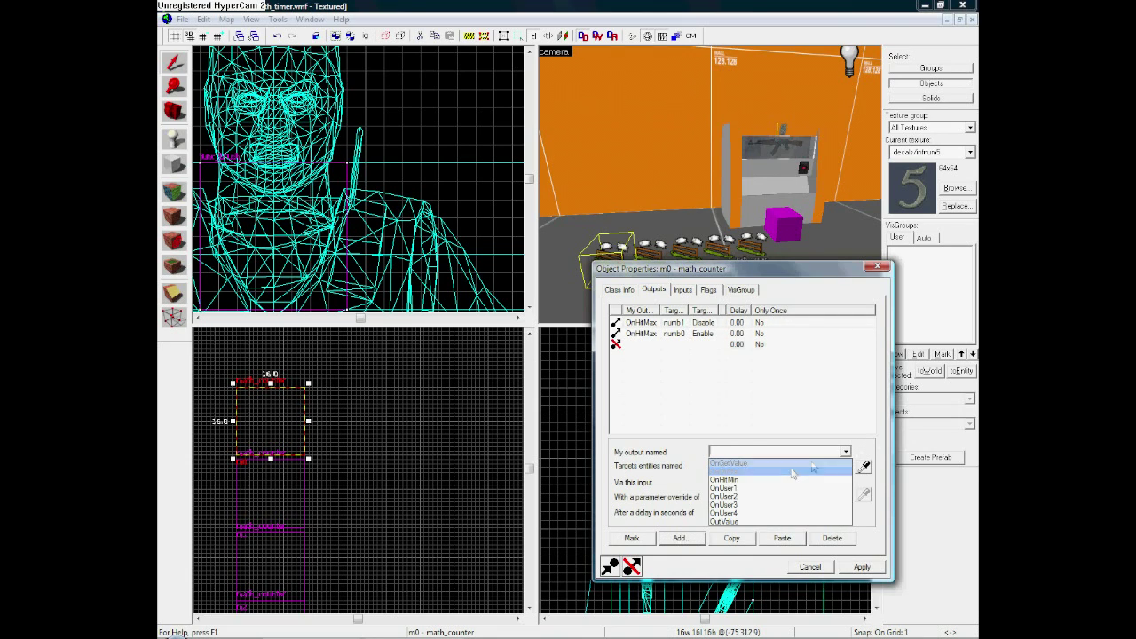
{"action": "left_click", "coordinate": [780, 471]}
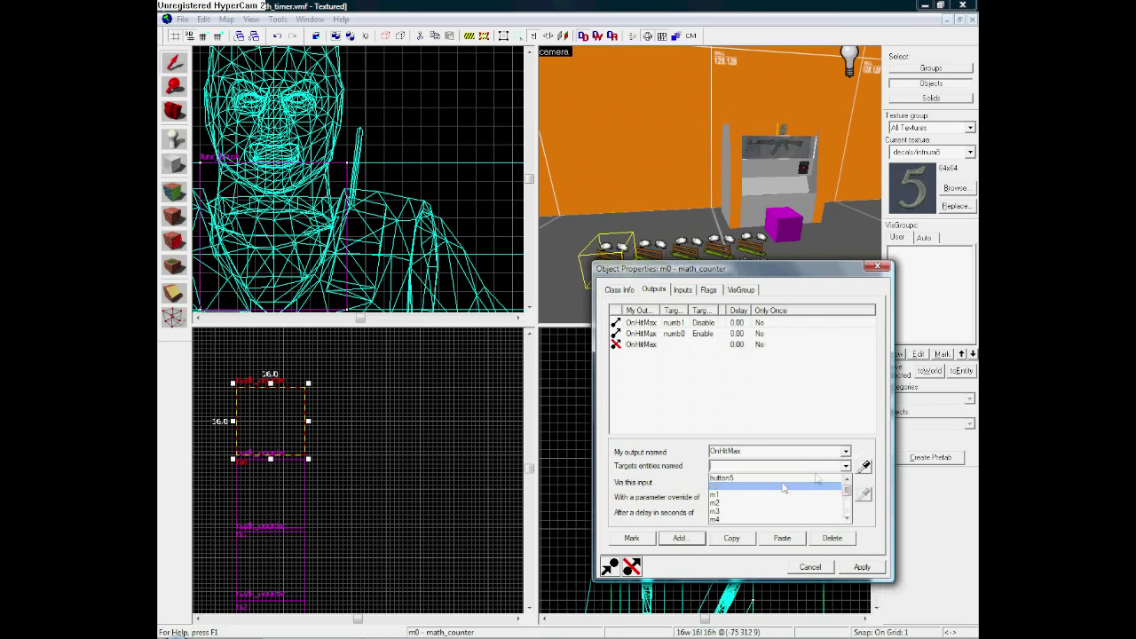
{"action": "scroll", "coordinate": [768, 493], "scroll_direction": "up", "scroll_amount": 2}
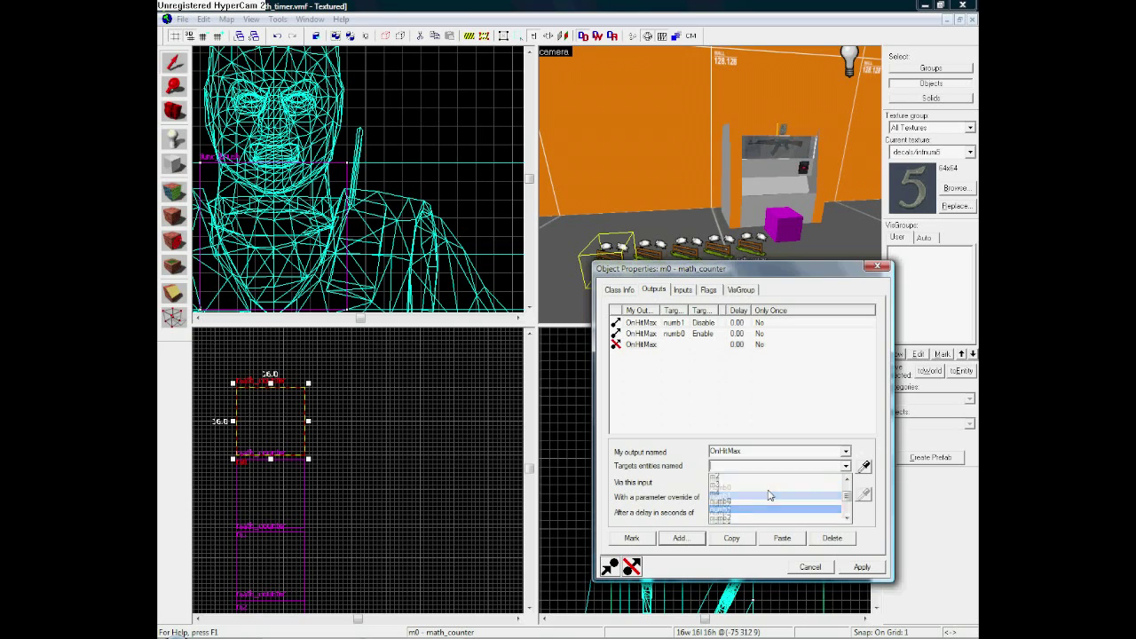
{"action": "left_click", "coordinate": [738, 477]}
{"action": "left_click", "coordinate": [863, 465]}
{"action": "left_click", "coordinate": [804, 176]}
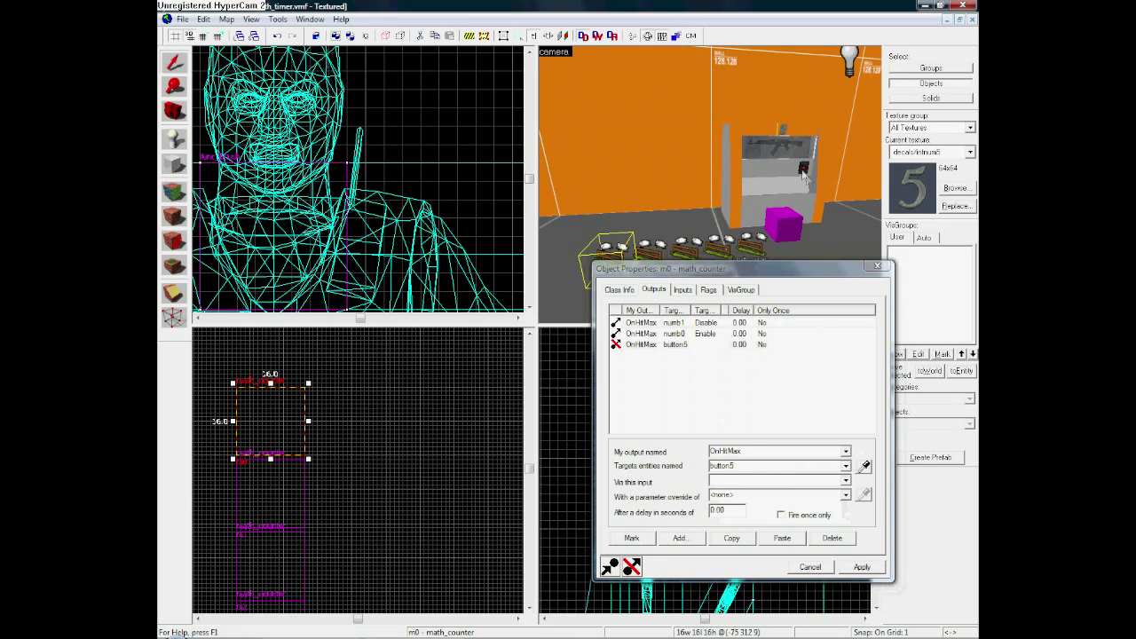
{"action": "left_click", "coordinate": [843, 480]}
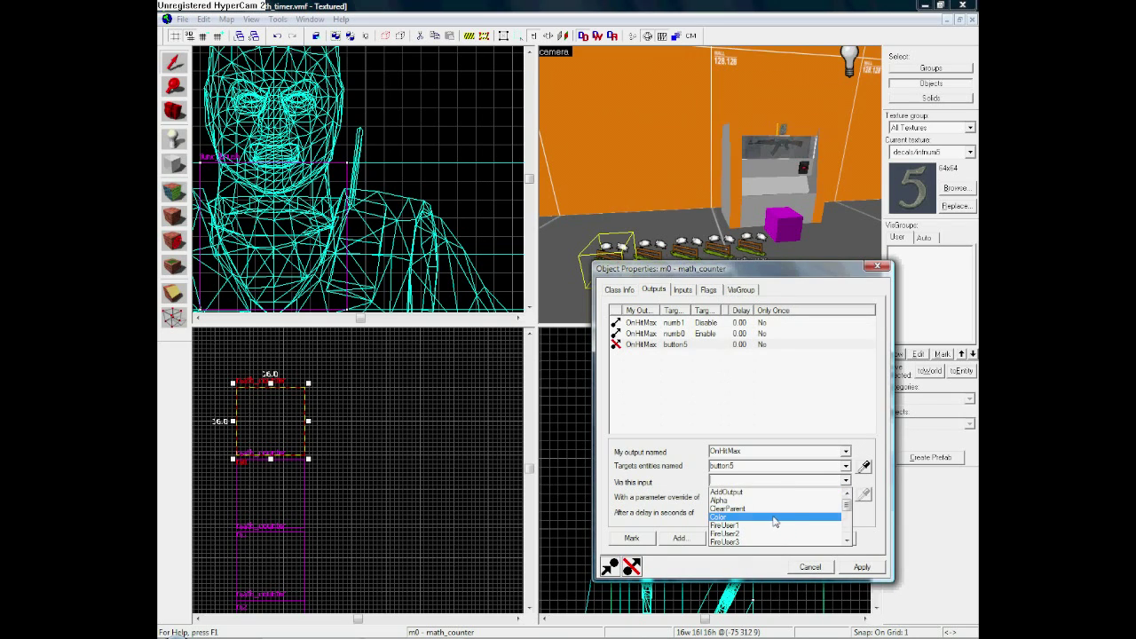
{"action": "scroll", "coordinate": [763, 517], "scroll_direction": "down", "scroll_amount": 4}
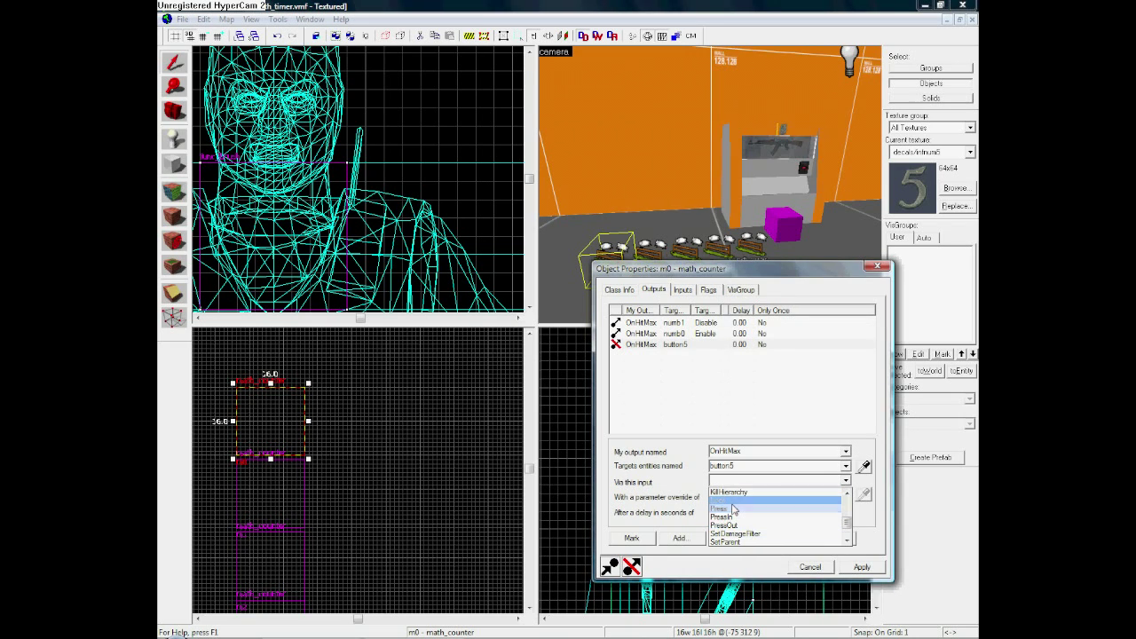
{"action": "left_click", "coordinate": [732, 502]}
{"action": "left_click", "coordinate": [861, 567]}
{"action": "left_click", "coordinate": [881, 269]}
Step: Check the Maximum Legal Value of each math_counter from m0 through m4
{"action": "left_click", "coordinate": [588, 251]}
{"action": "double_click", "coordinate": [604, 252]}
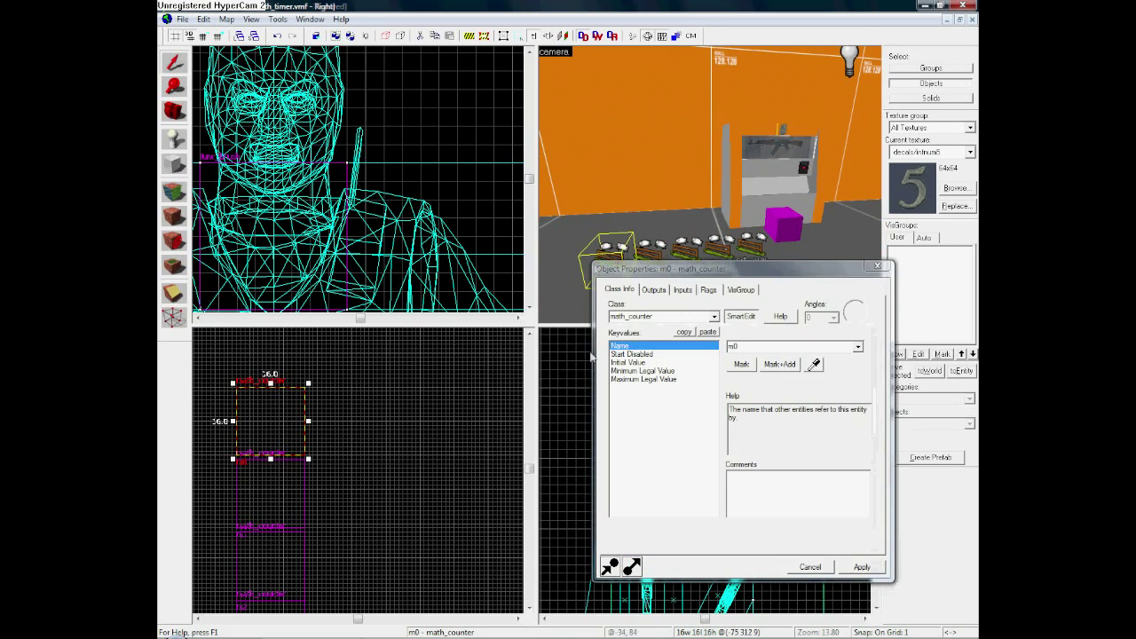
{"action": "left_click", "coordinate": [639, 380]}
{"action": "left_click", "coordinate": [654, 251]}
{"action": "left_click", "coordinate": [685, 250]}
{"action": "left_click", "coordinate": [724, 247]}
{"action": "left_click", "coordinate": [752, 243]}
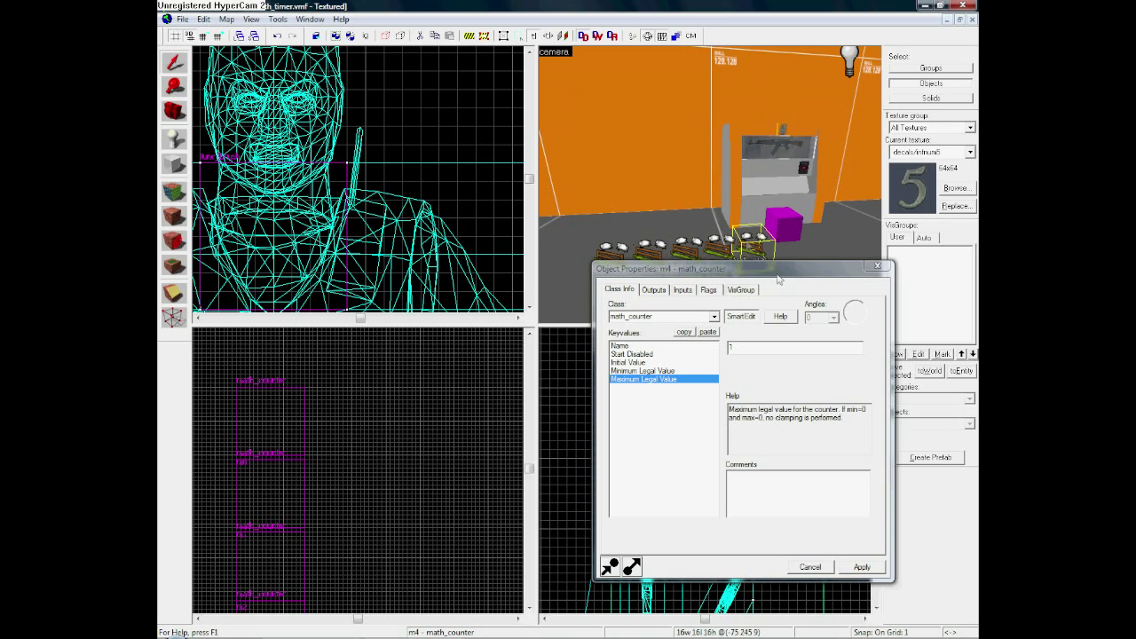
{"action": "left_click", "coordinate": [852, 566]}
{"action": "left_click", "coordinate": [877, 266]}
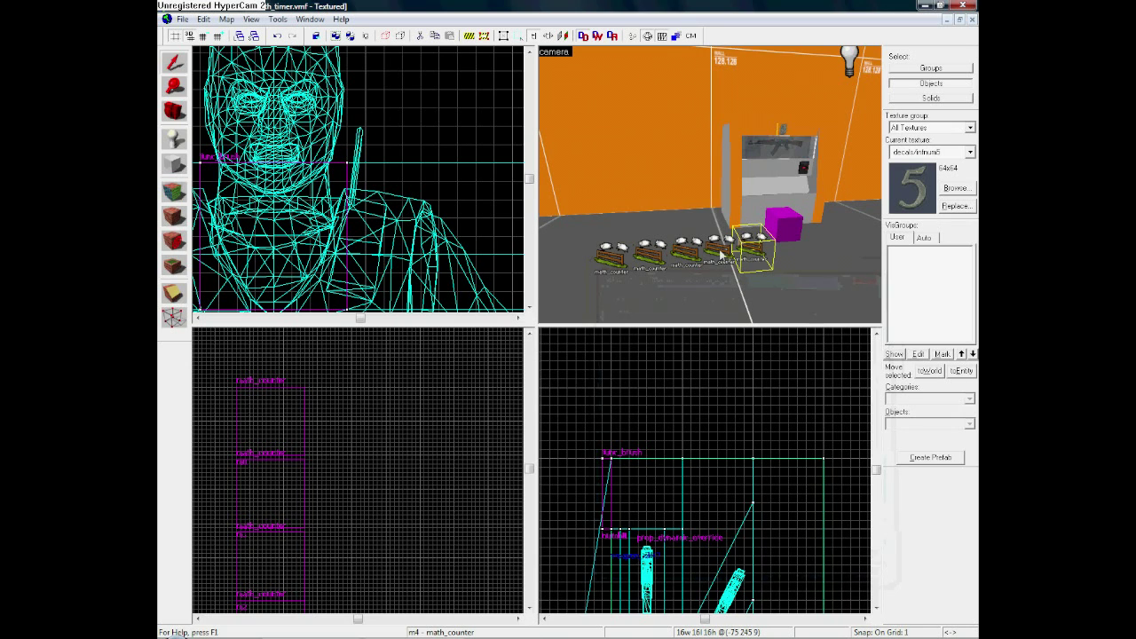
Step: Review the row of math_counters, the weapon machine and its button in the 3D view
{"action": "left_click", "coordinate": [690, 252]}
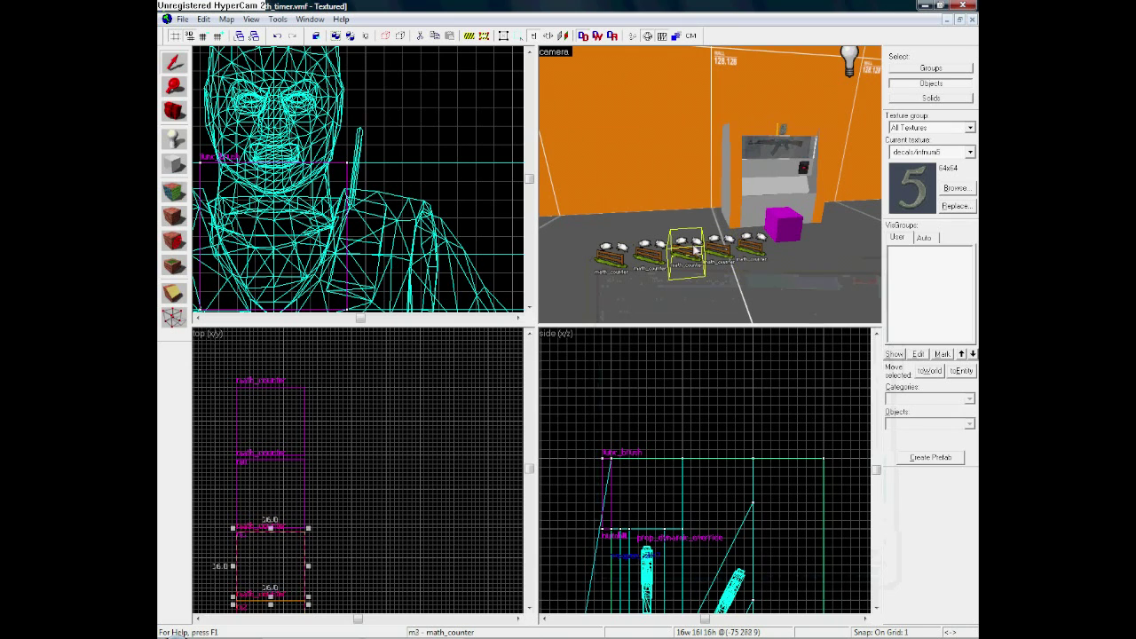
{"action": "left_click", "coordinate": [817, 254]}
{"action": "scroll", "coordinate": [816, 254], "scroll_direction": "up", "scroll_amount": 3}
{"action": "scroll", "coordinate": [815, 252], "scroll_direction": "down", "scroll_amount": 3}
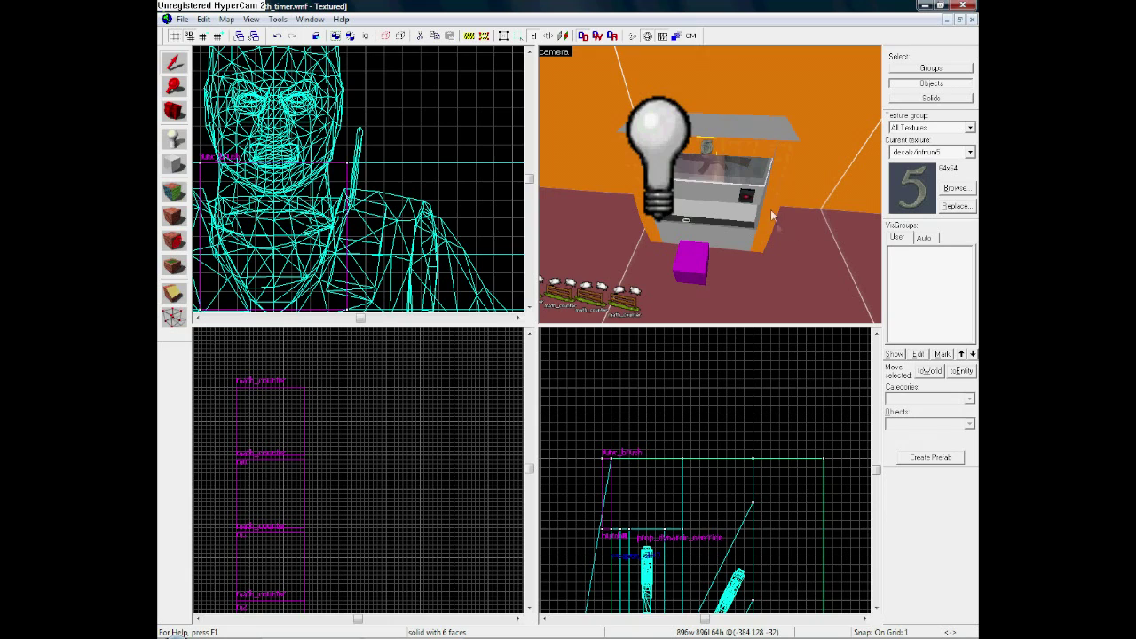
{"action": "left_click", "coordinate": [744, 193]}
{"action": "scroll", "coordinate": [745, 193], "scroll_direction": "down", "scroll_amount": 3}
{"action": "scroll", "coordinate": [745, 195], "scroll_direction": "up", "scroll_amount": 1}
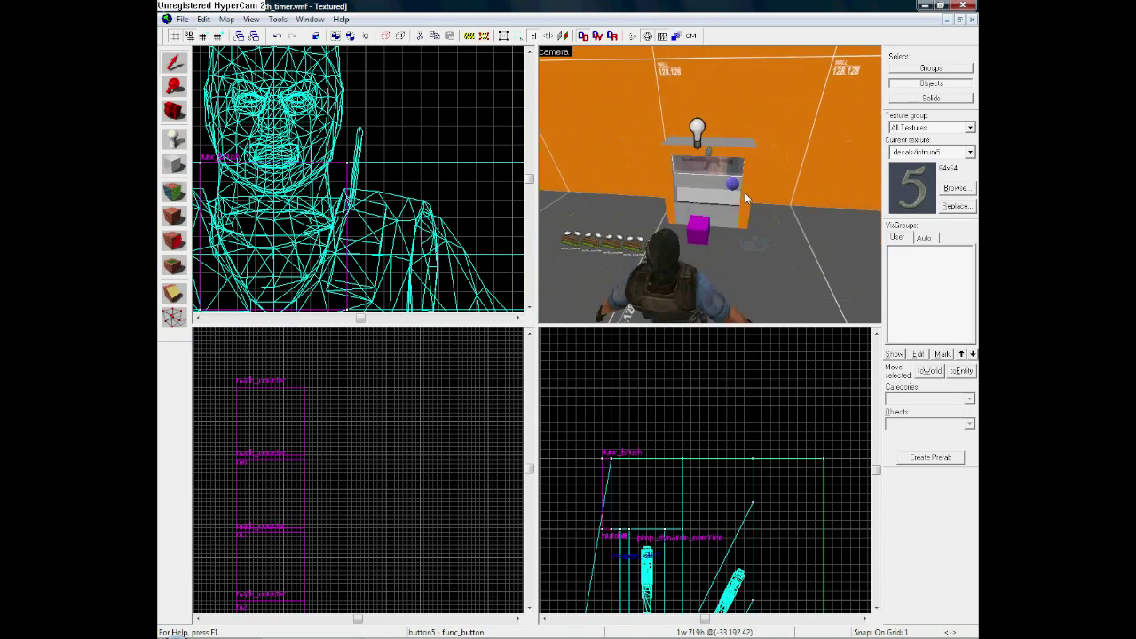
{"action": "key", "text": "Up"}
{"action": "key", "text": "Up"}
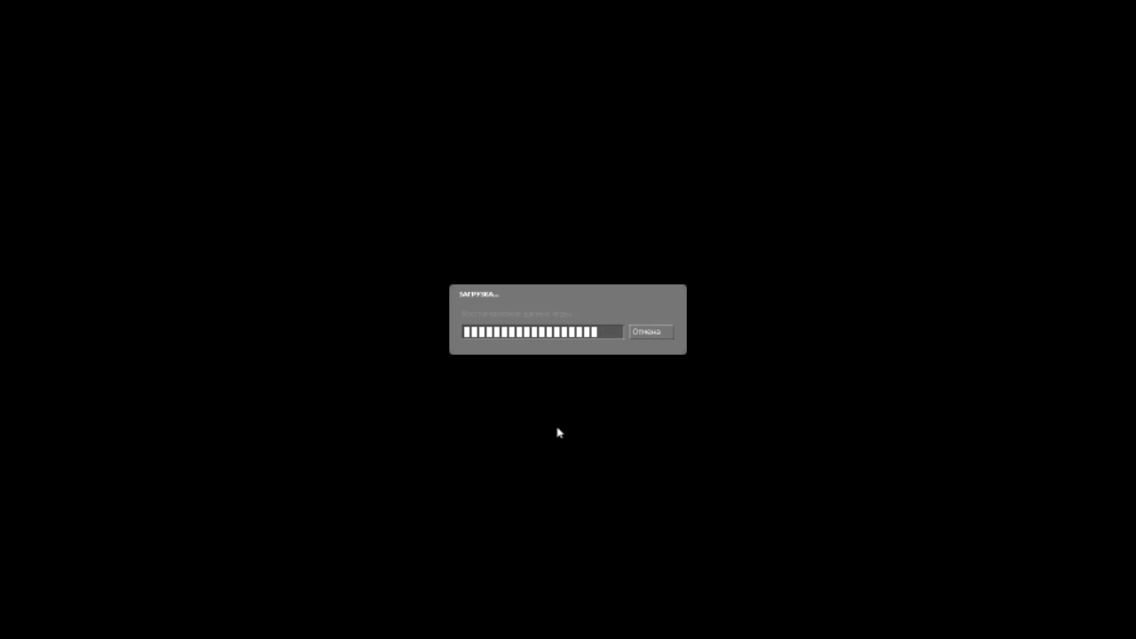
Step: Test the map in Counter-Strike: Source by joining the Terrorists, walking to the weapon machine and using its button
{"action": "key", "text": "1"}
{"action": "key", "text": "1"}
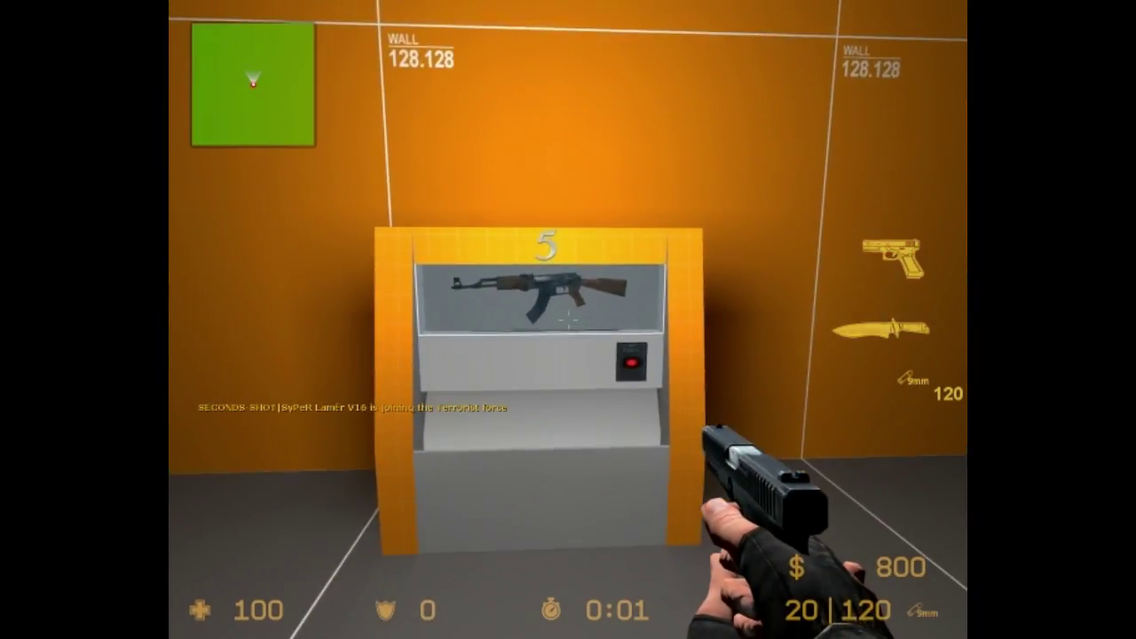
{"action": "key", "text": "w"}
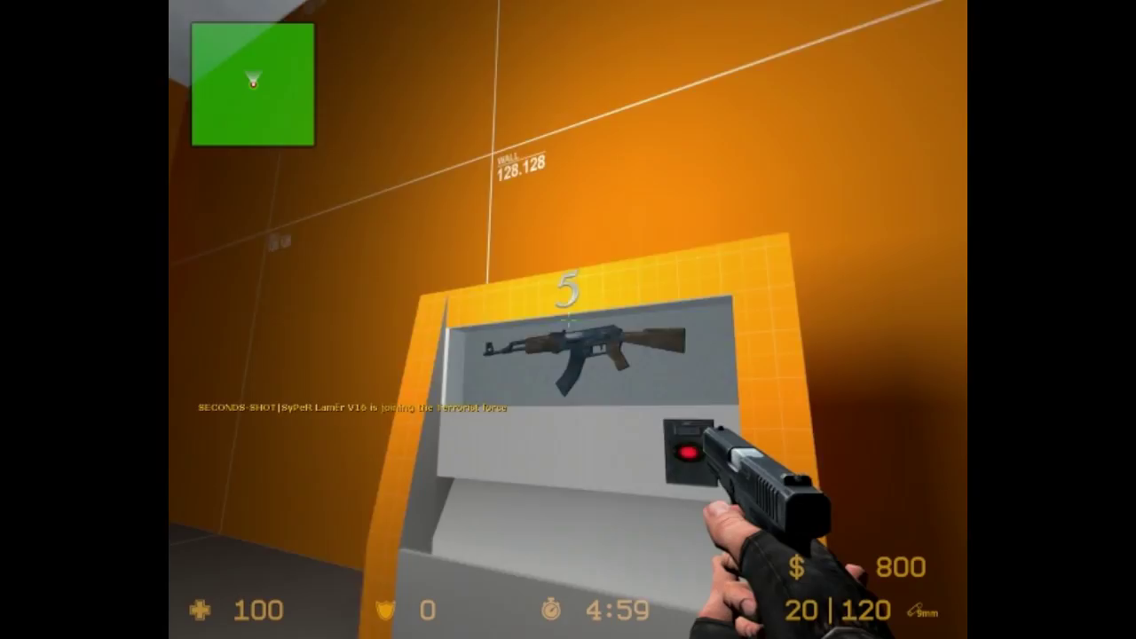
{"action": "key", "text": "e"}
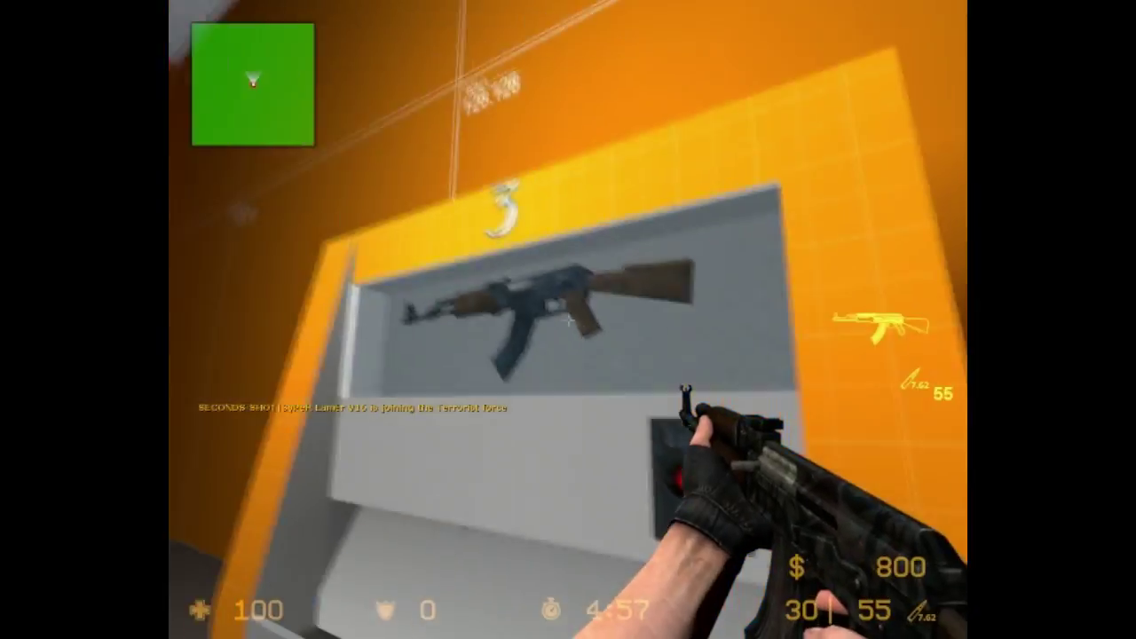